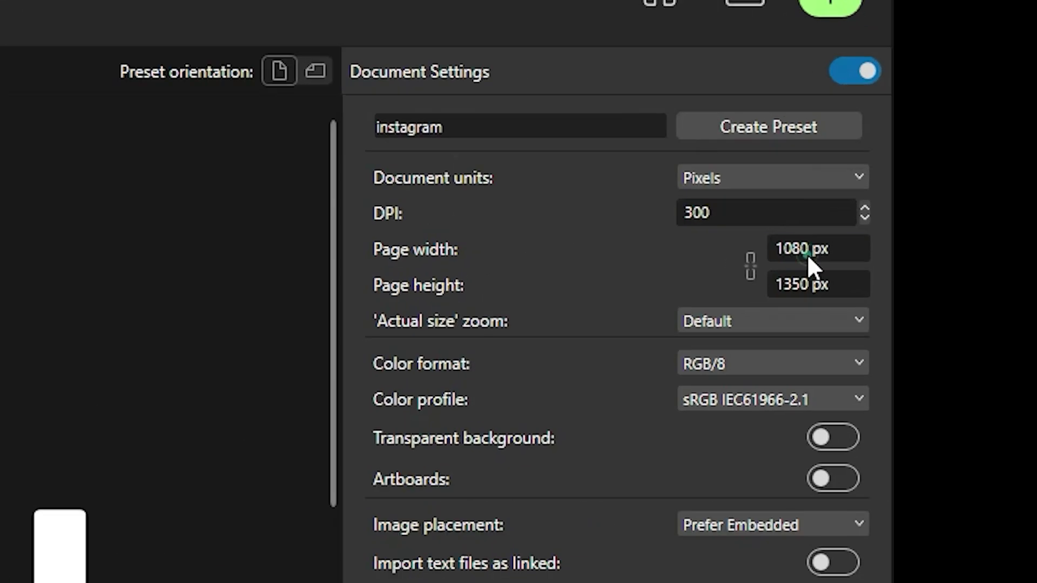
- Create an RGB/8 document 1080 px wide and 1350 px high at 300 DPI, saving the settings as the instagram preset
{"action": "left_click", "coordinate": [833, 252]}
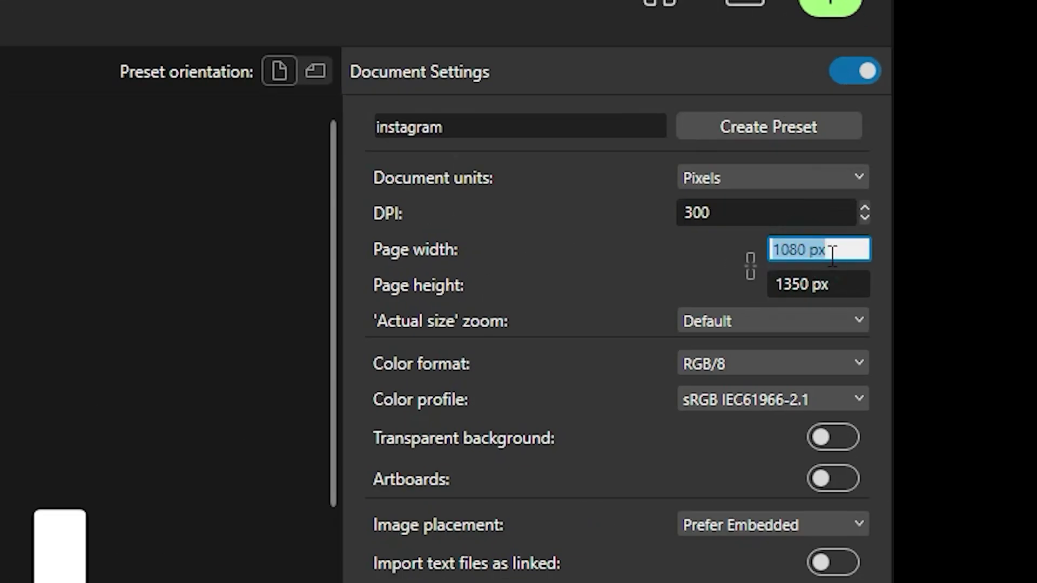
{"action": "left_click", "coordinate": [848, 284]}
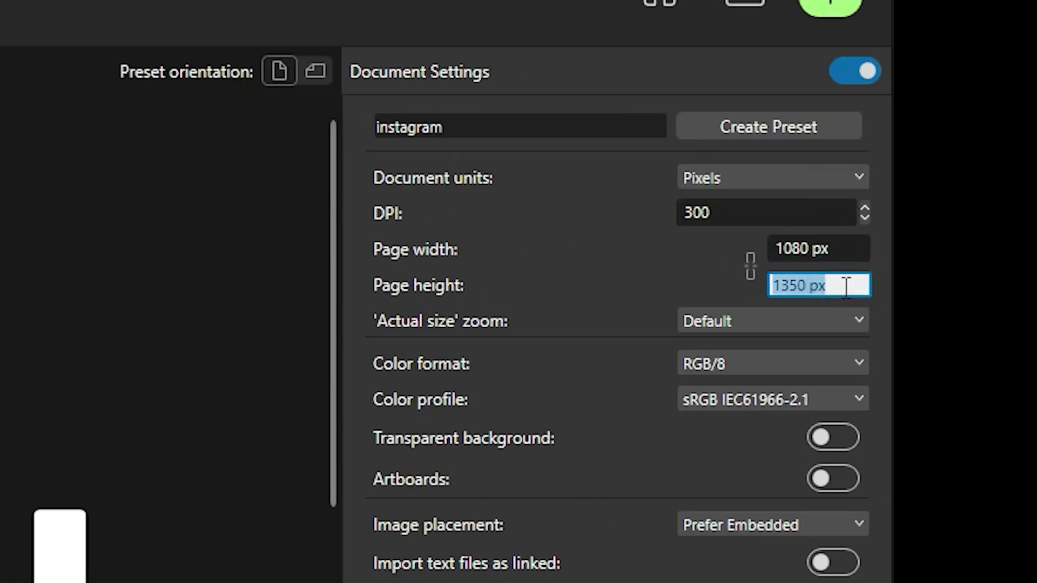
{"action": "left_click", "coordinate": [768, 127]}
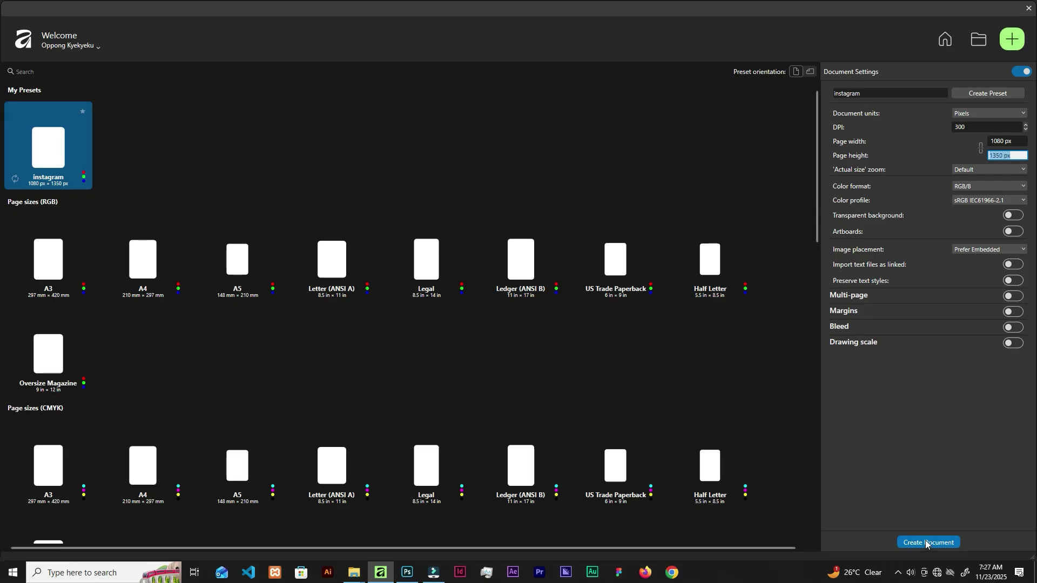
{"action": "left_click", "coordinate": [926, 543]}
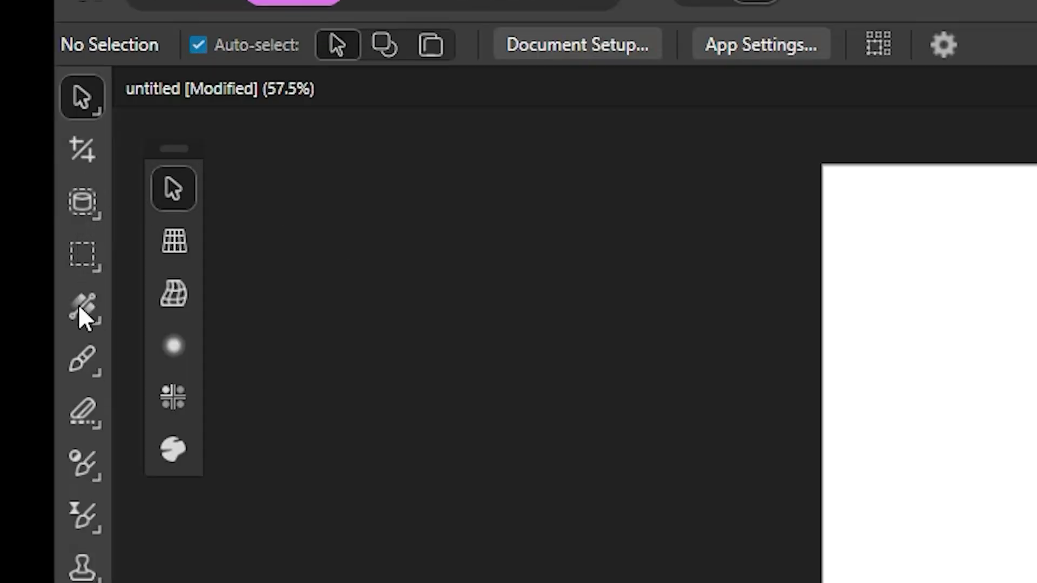
- Flood fill the blank page with the dark green colour 002D01
{"action": "left_click", "coordinate": [81, 307]}
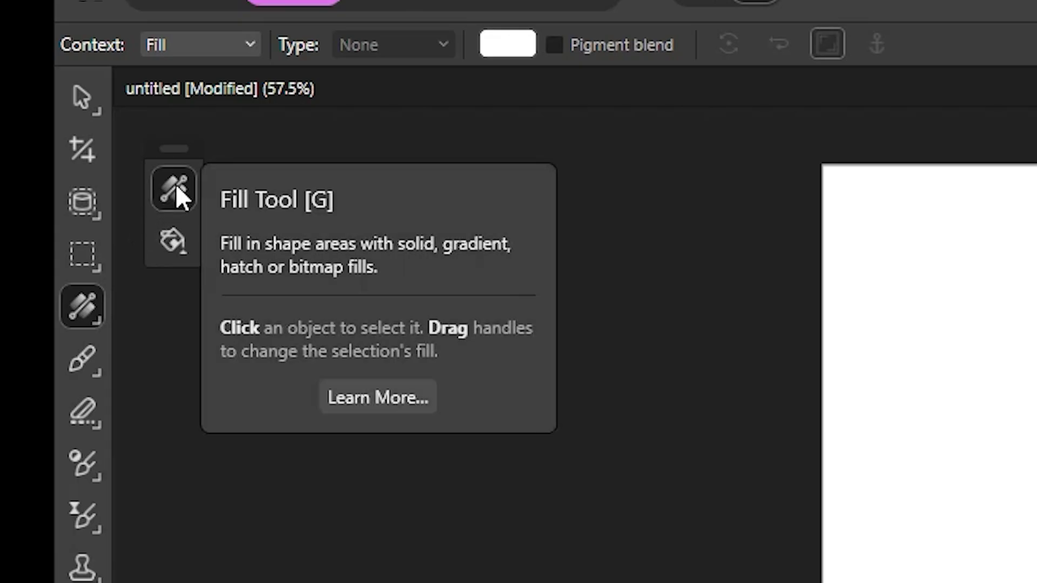
{"action": "left_click", "coordinate": [174, 242]}
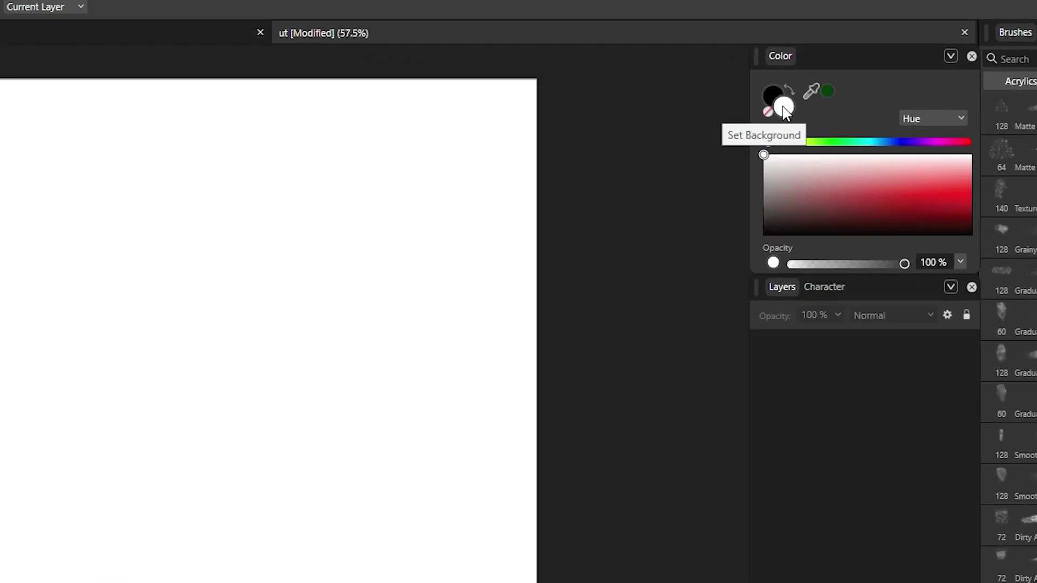
{"action": "double_click", "coordinate": [774, 117]}
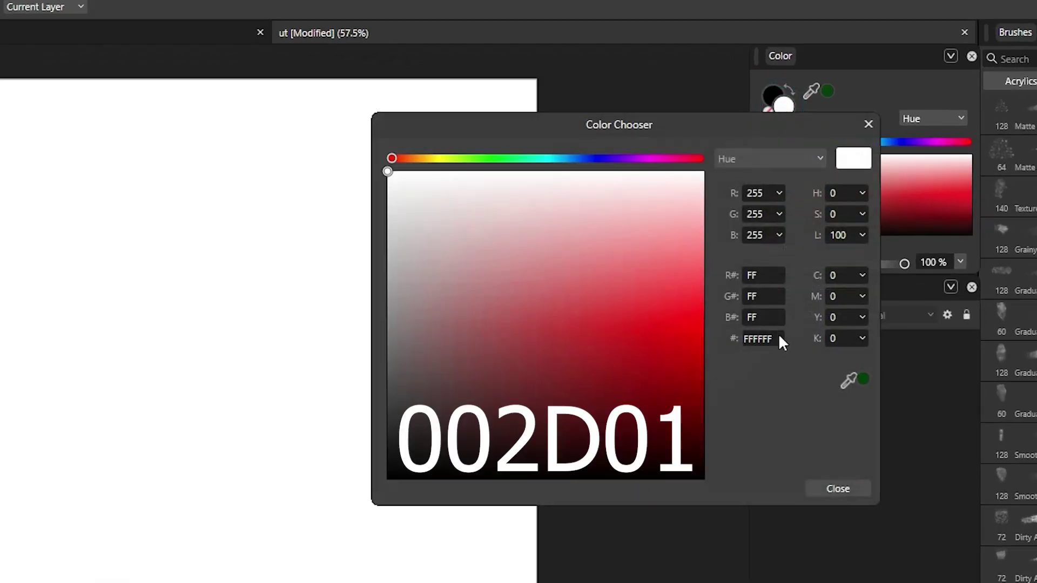
{"action": "left_click", "coordinate": [779, 336]}
{"action": "type", "text": "002D01"}
{"action": "key", "text": "Return"}
{"action": "left_click", "coordinate": [843, 486]}
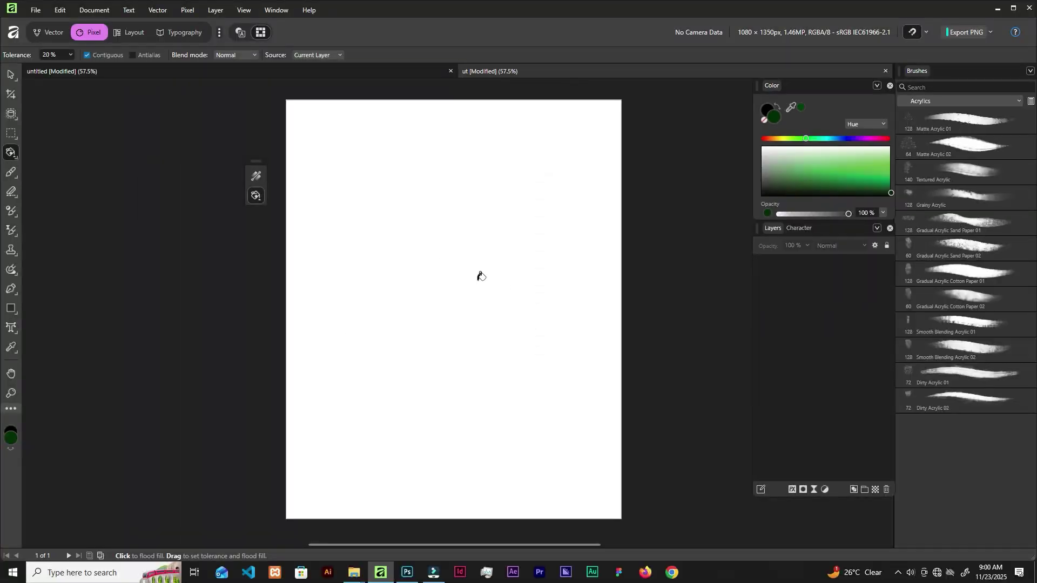
{"action": "left_click", "coordinate": [480, 276]}
{"action": "key", "text": "v"}
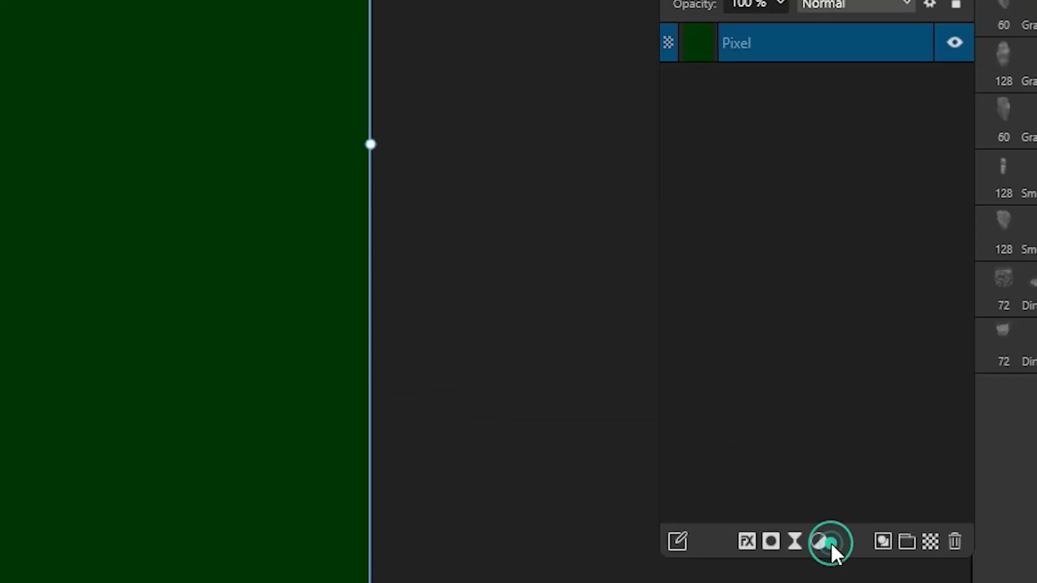
- Add an Exposure adjustment of -3 above the green background layer
{"action": "left_click", "coordinate": [830, 545]}
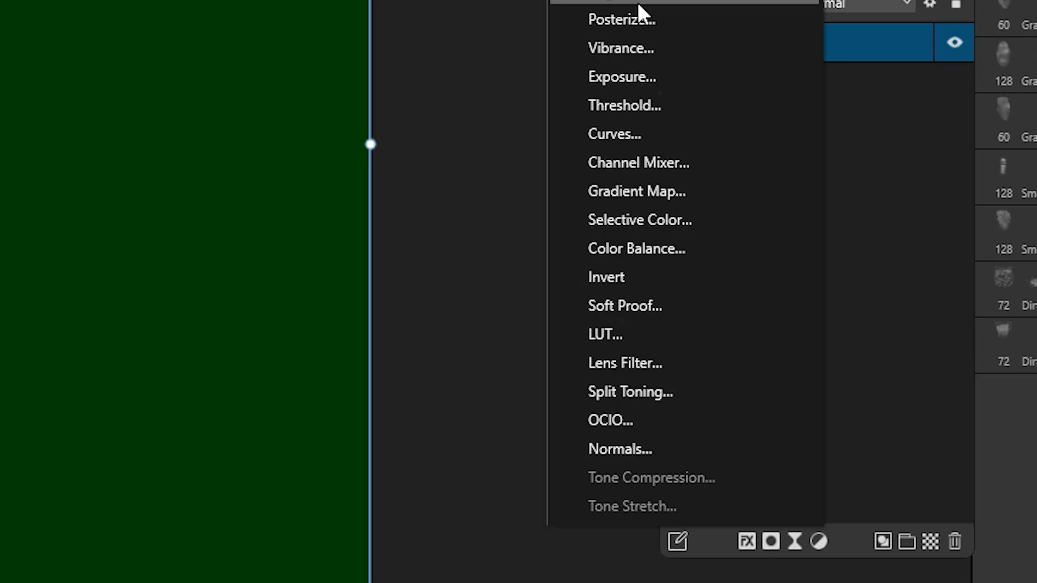
{"action": "left_click", "coordinate": [644, 76]}
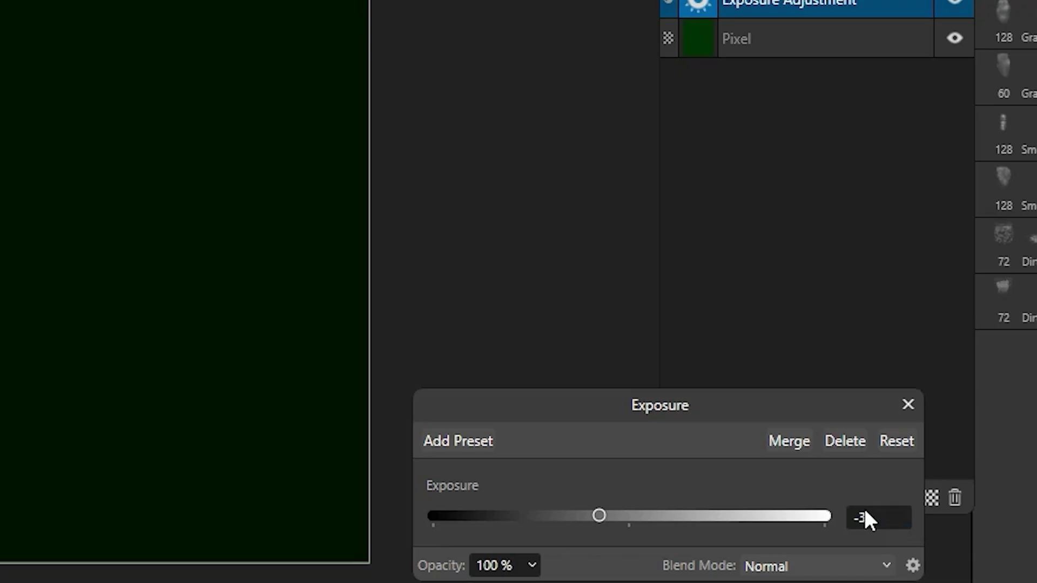
{"action": "left_click", "coordinate": [902, 409]}
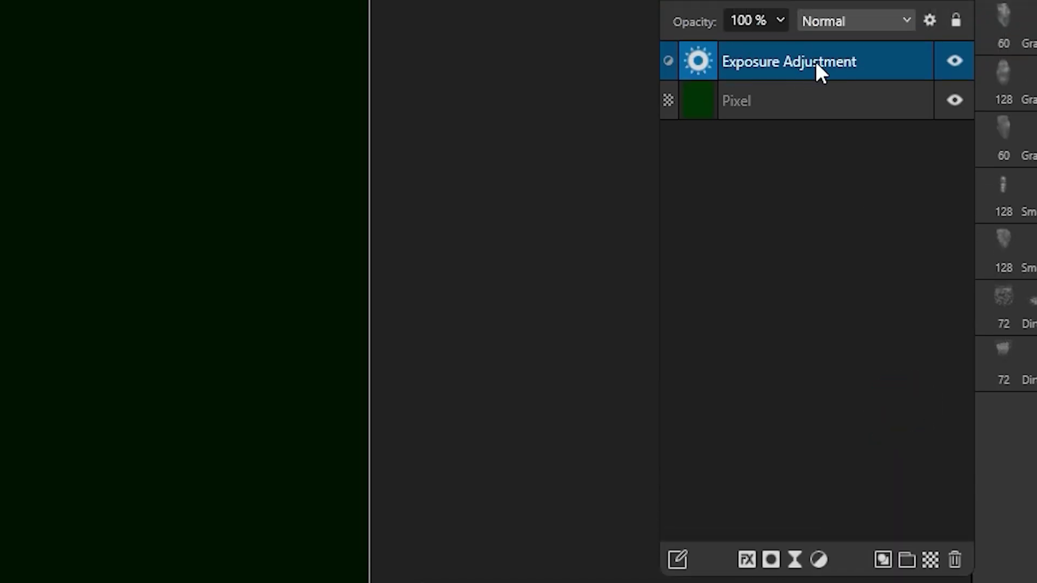
- Add a mask to the background's Exposure adjustment and invert it
{"action": "left_click", "coordinate": [770, 560]}
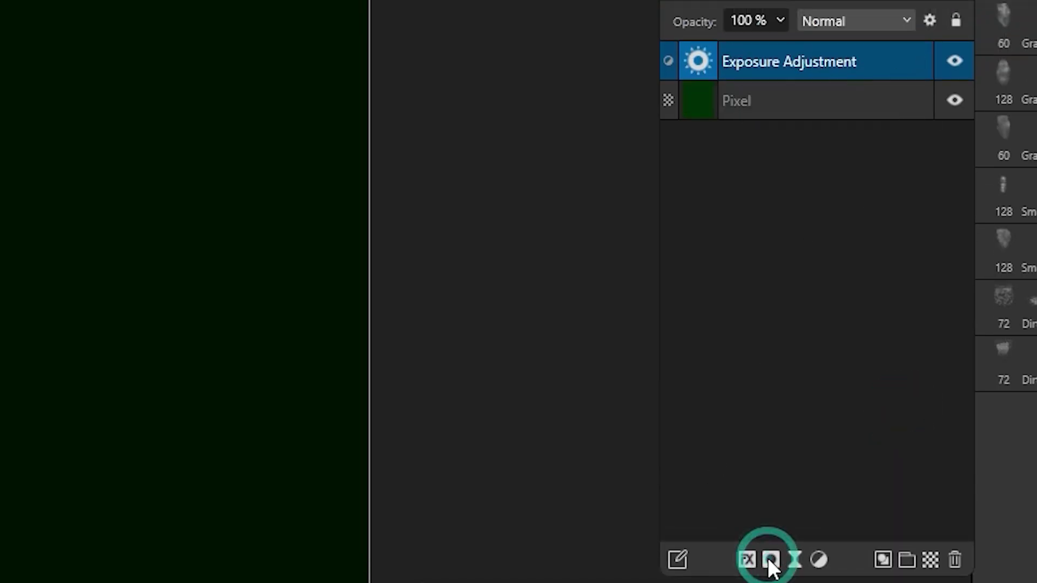
{"action": "right_click", "coordinate": [745, 60]}
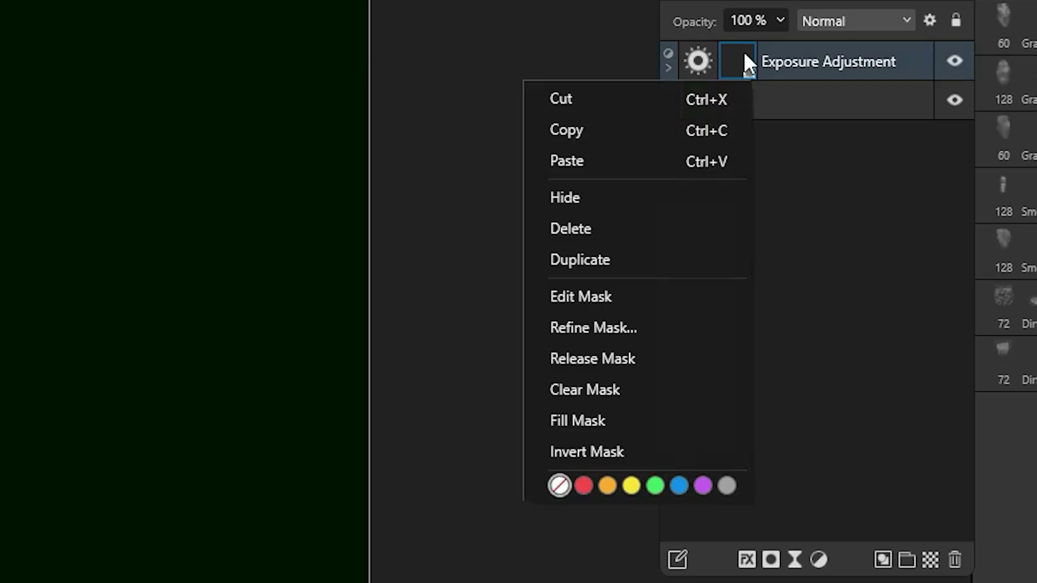
{"action": "left_click", "coordinate": [623, 448]}
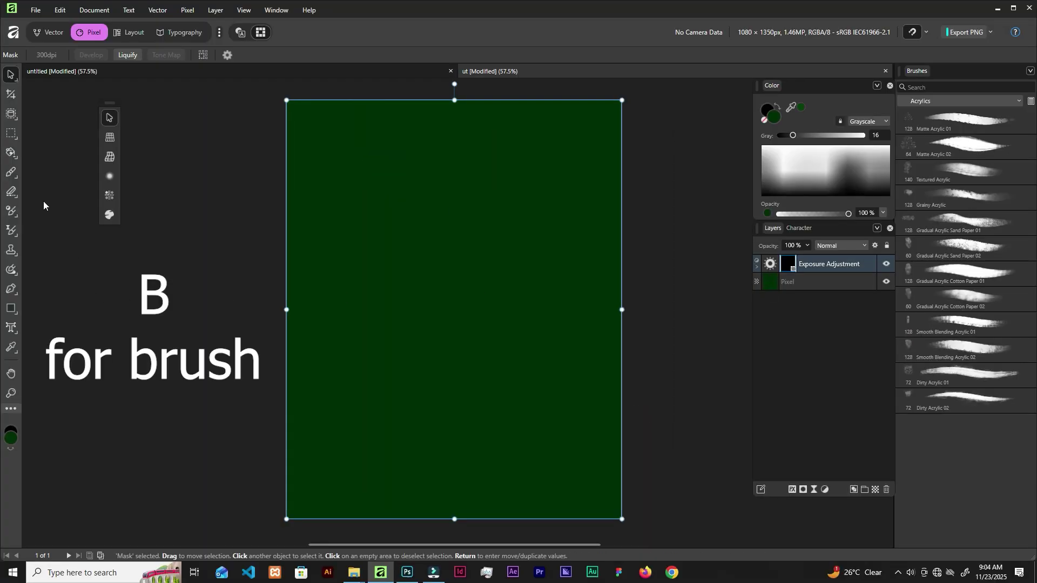
- Paint white on the exposure mask with a 1248 px soft brush over the page's right and lower areas, and lower the opacity to 80%
{"action": "key", "text": "b"}
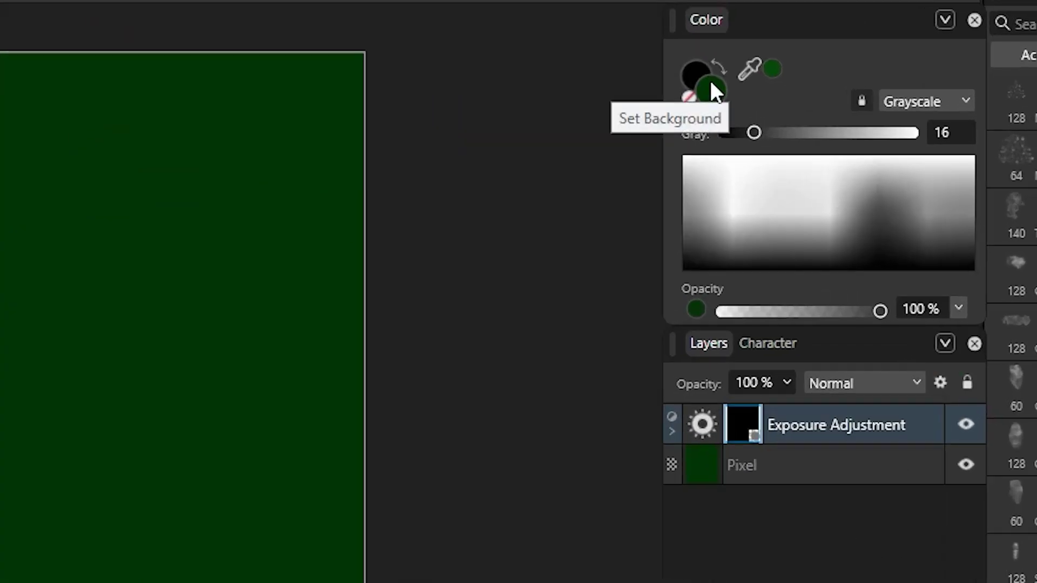
{"action": "key", "text": "d"}
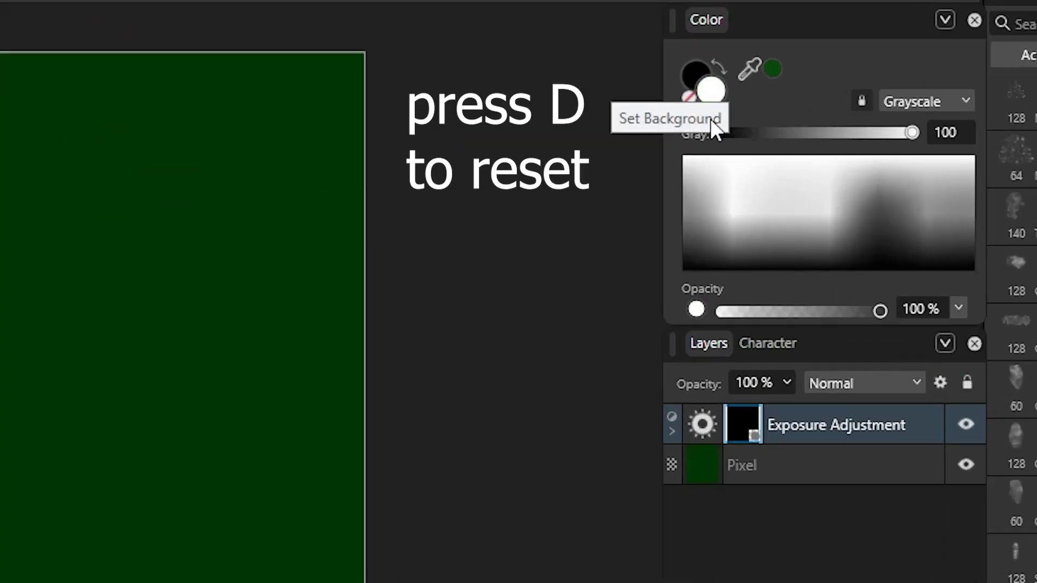
{"action": "left_click", "coordinate": [701, 81]}
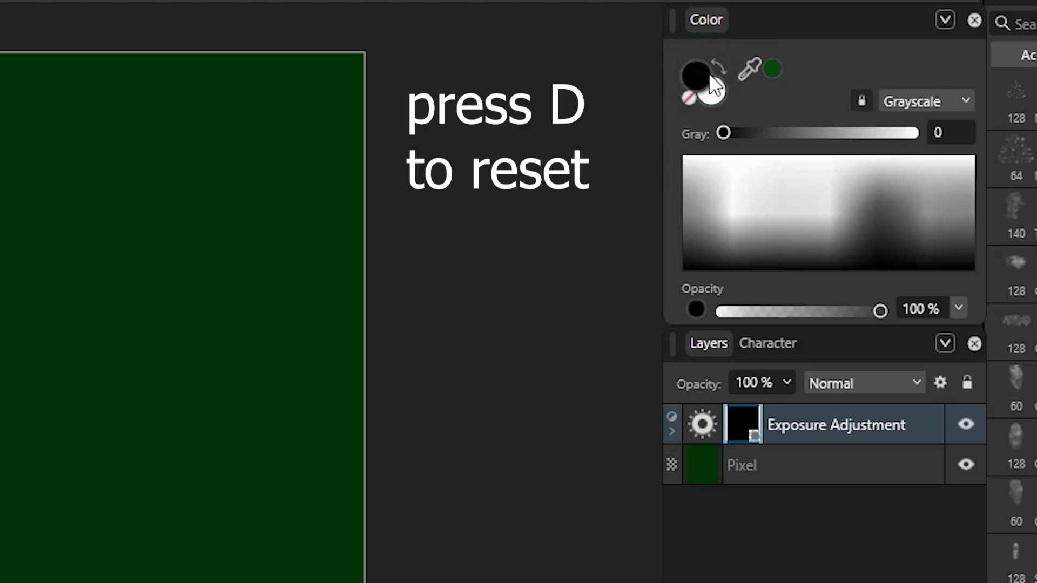
{"action": "left_click", "coordinate": [712, 94]}
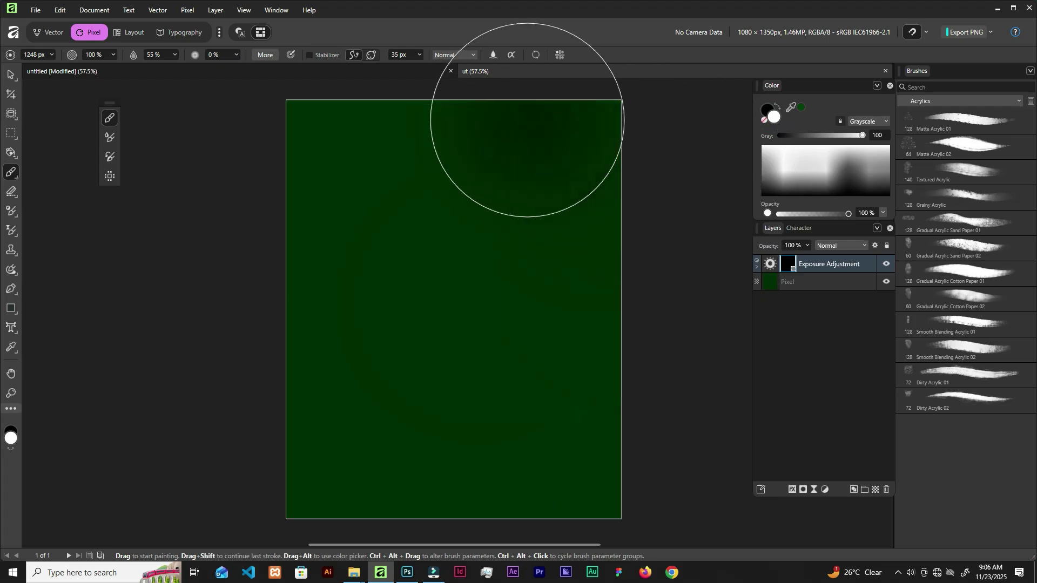
{"action": "mouse_move", "coordinate": [527, 120]}
{"action": "left_mouse_down"}
{"action": "mouse_move", "coordinate": [577, 138]}
{"action": "mouse_move", "coordinate": [609, 191]}
{"action": "mouse_move", "coordinate": [615, 349]}
{"action": "mouse_move", "coordinate": [594, 445]}
{"action": "mouse_move", "coordinate": [551, 492]}
{"action": "mouse_move", "coordinate": [475, 522]}
{"action": "mouse_move", "coordinate": [275, 534]}
{"action": "mouse_move", "coordinate": [533, 500]}
{"action": "mouse_move", "coordinate": [627, 362]}
{"action": "mouse_move", "coordinate": [639, 226]}
{"action": "mouse_move", "coordinate": [609, 107]}
{"action": "mouse_move", "coordinate": [608, 273]}
{"action": "mouse_move", "coordinate": [516, 470]}
{"action": "mouse_move", "coordinate": [307, 484]}
{"action": "mouse_move", "coordinate": [236, 461]}
{"action": "left_mouse_up"}
{"action": "key", "text": "v"}
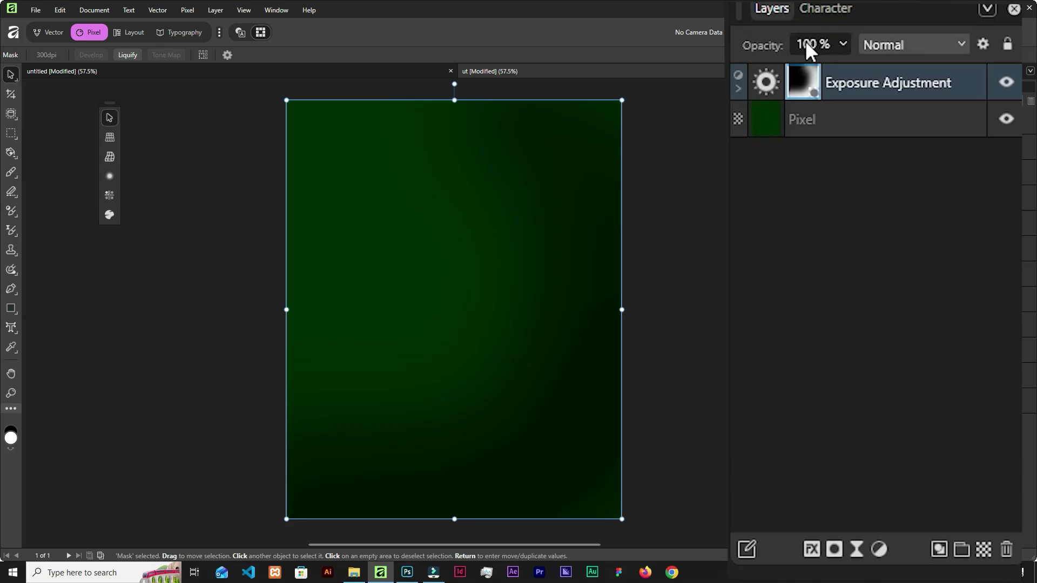
{"action": "left_click", "coordinate": [840, 41]}
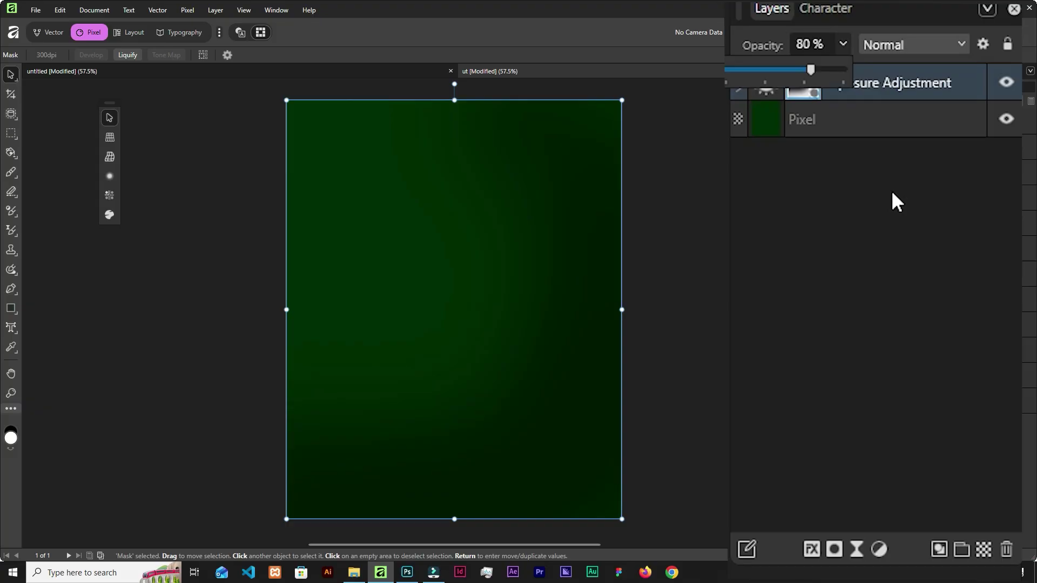
- Place the Gemini_Generated_Image orange juice can picture from File Explorer's orange folder onto the page in Affinity
{"action": "left_click", "coordinate": [352, 574]}
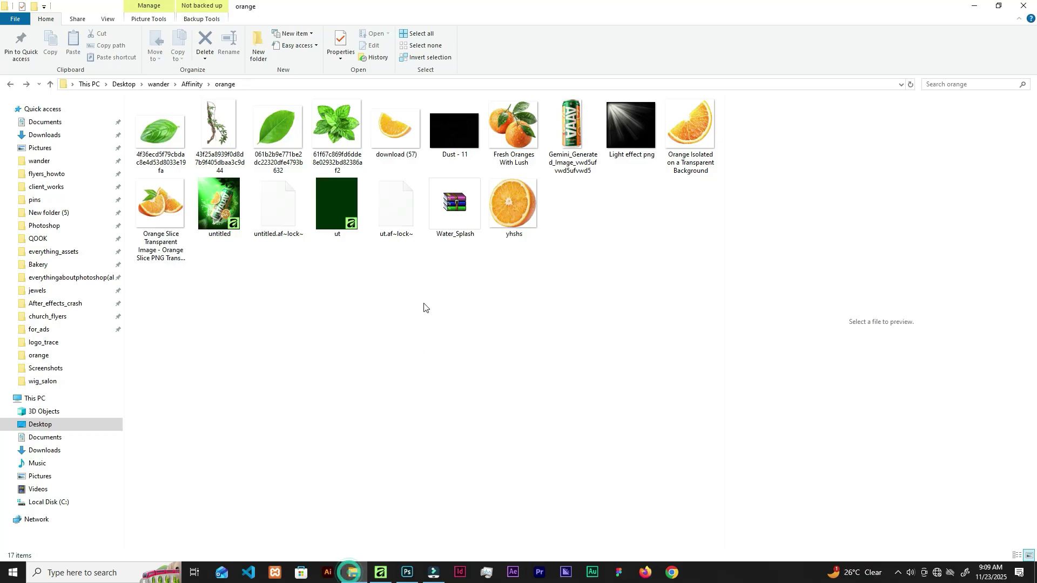
{"action": "left_click", "coordinate": [571, 130]}
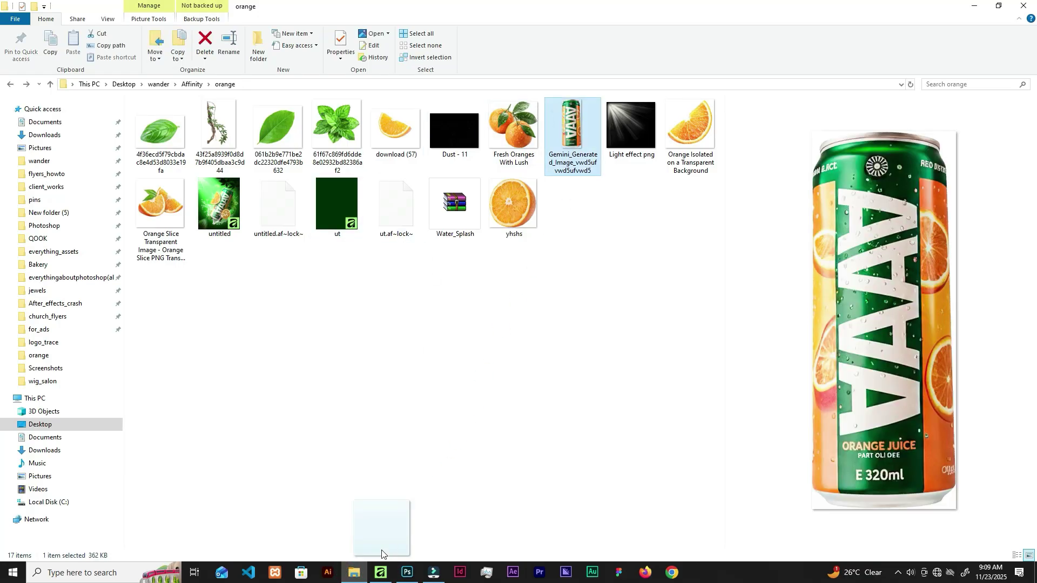
{"action": "left_click", "coordinate": [381, 572]}
{"action": "left_click_drag", "start_coordinate": [480, 381], "coordinate": [480, 380]}
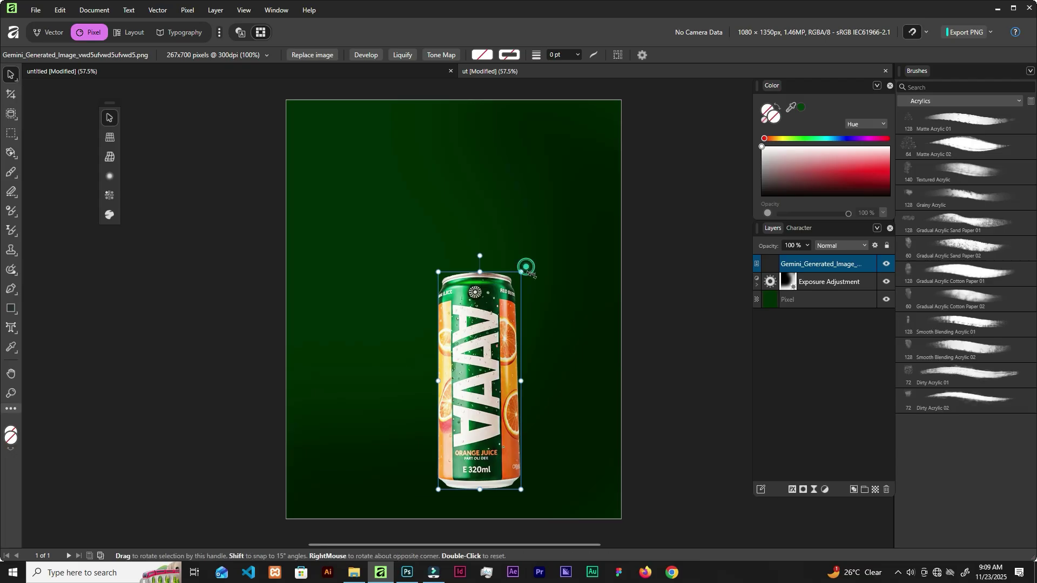
- Tilt the can clockwise, move it to the middle of the page and enlarge it
{"action": "left_click_drag", "start_coordinate": [526, 266], "coordinate": [582, 314]}
{"action": "left_click_drag", "start_coordinate": [489, 372], "coordinate": [480, 338]}
{"action": "left_click_drag", "start_coordinate": [573, 270], "coordinate": [596, 203]}
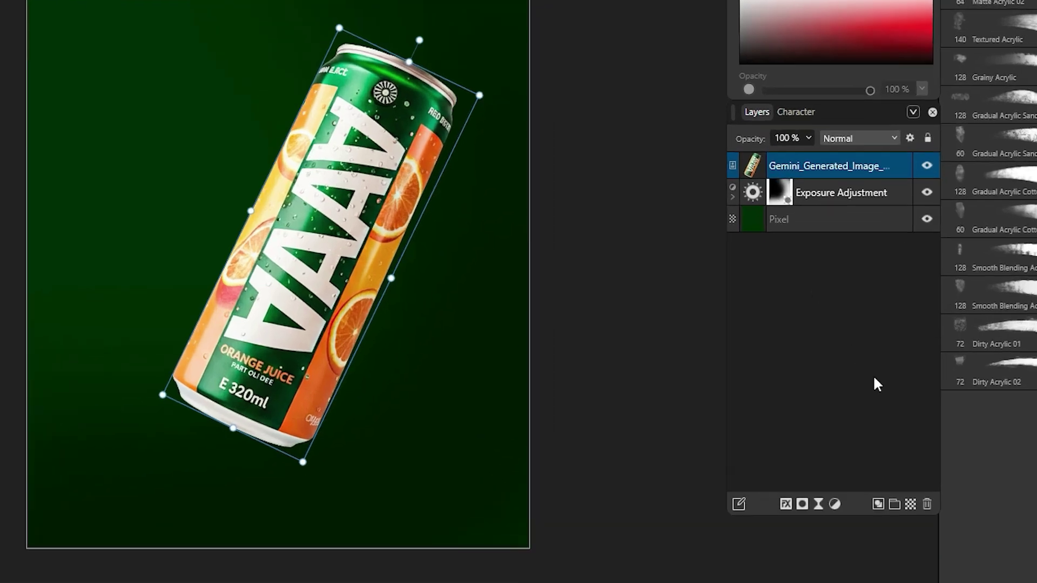
- Add an Exposure adjustment of -2.5 and nest it inside the can image layer
{"action": "left_click", "coordinate": [835, 504]}
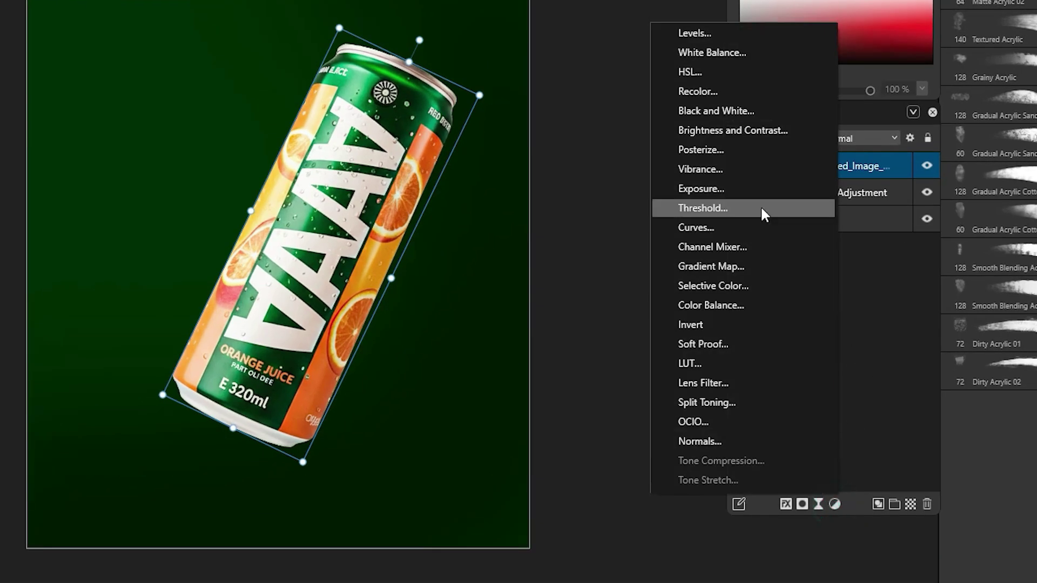
{"action": "left_click", "coordinate": [717, 188]}
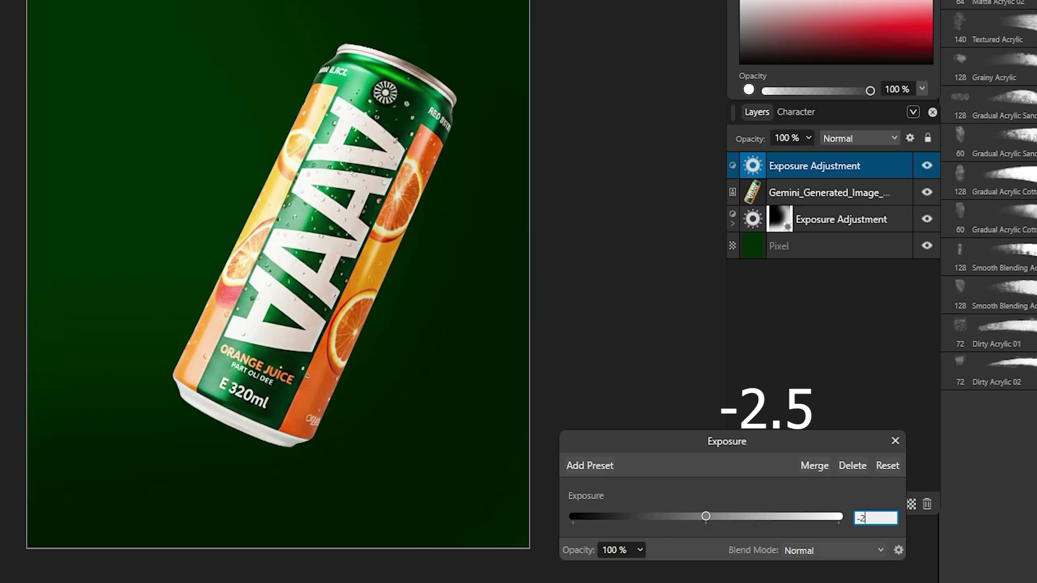
{"action": "key", "text": "Return"}
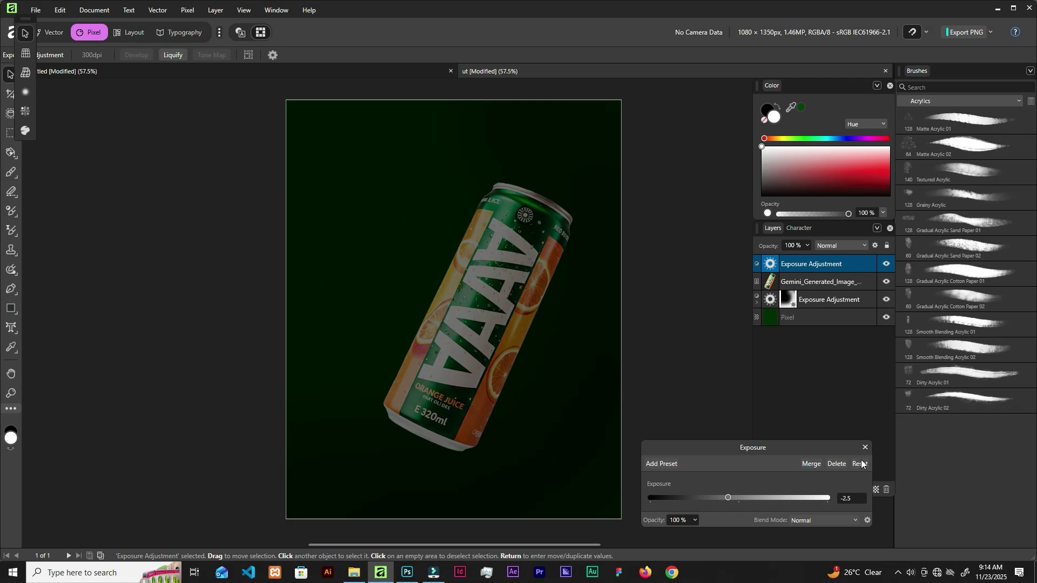
{"action": "left_click", "coordinate": [895, 441]}
{"action": "left_click_drag", "start_coordinate": [870, 83], "coordinate": [867, 115]}
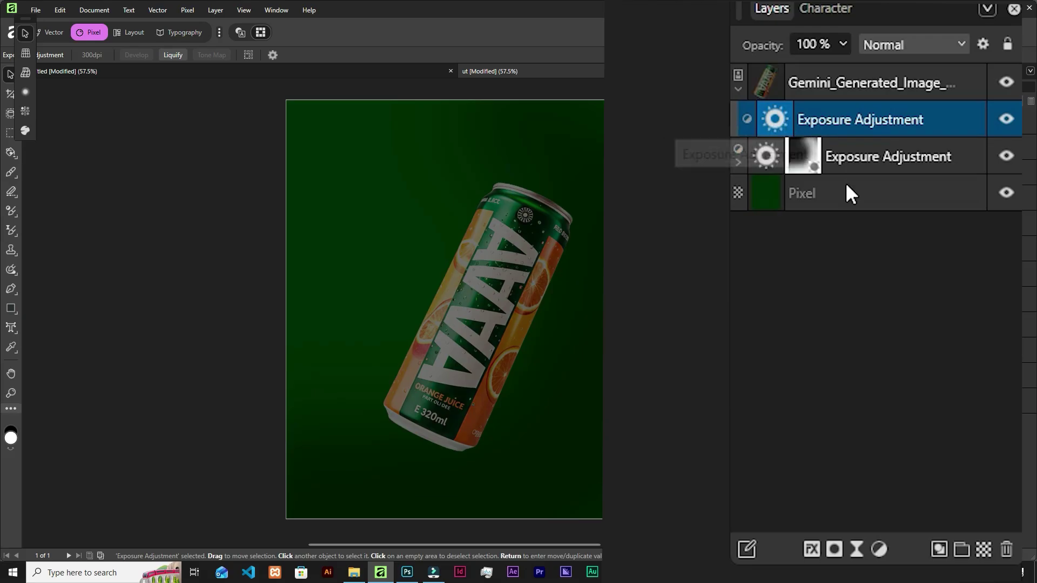
- Add a mask to the can's Exposure adjustment and invert it
{"action": "left_click", "coordinate": [836, 549]}
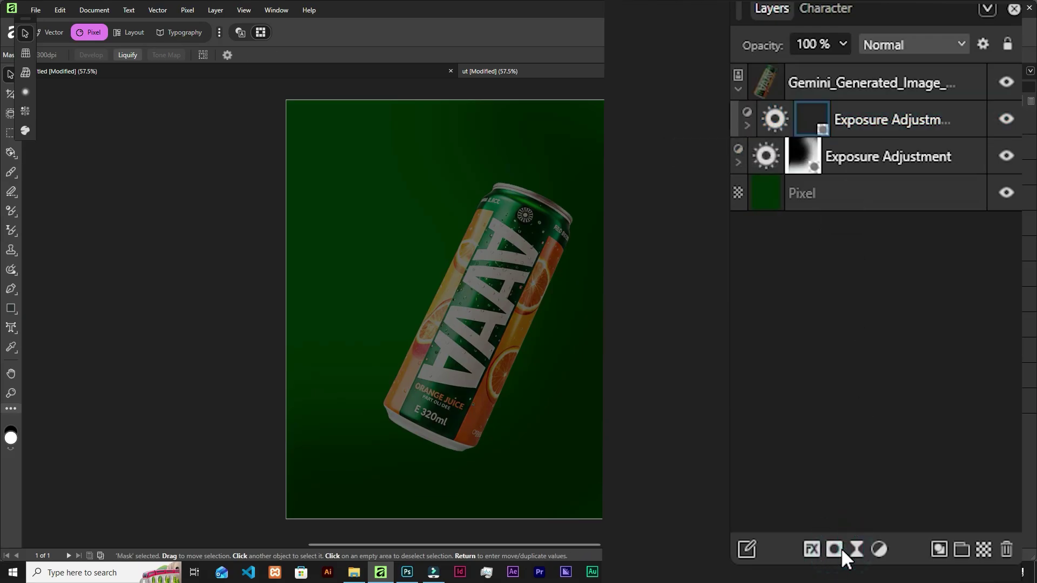
{"action": "right_click", "coordinate": [808, 113]}
{"action": "left_click", "coordinate": [674, 482]}
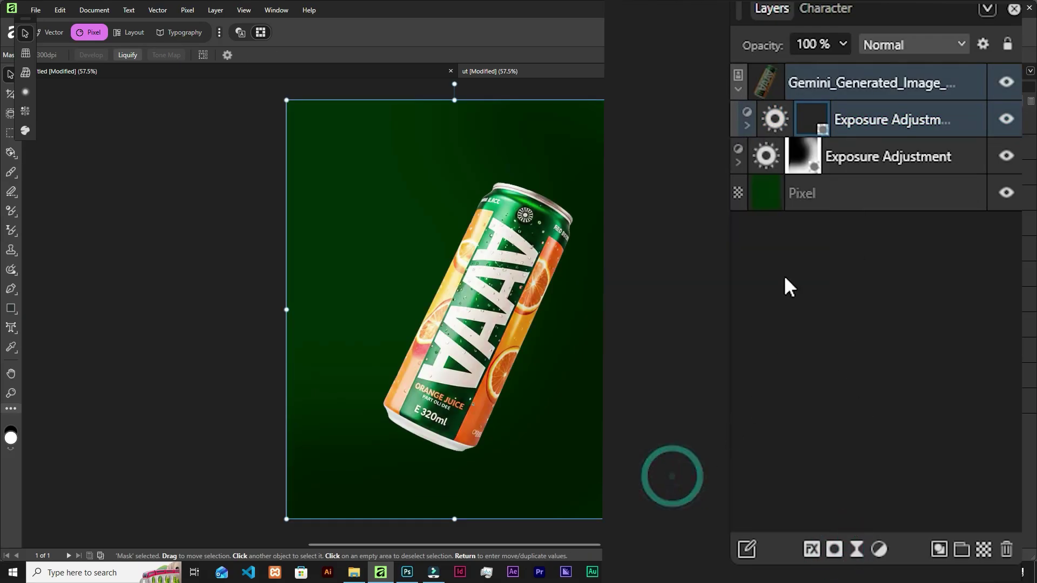
- Paint white on the can's exposure mask with a soft brush reduced to about 400 px, shading the can's right side and base
{"action": "key", "text": "b"}
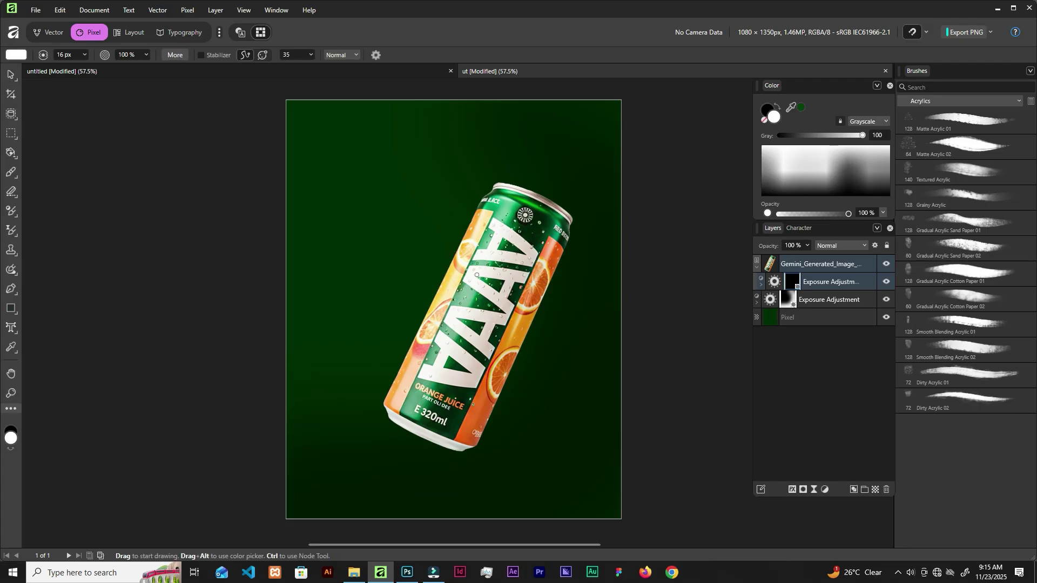
{"action": "key", "text": "b"}
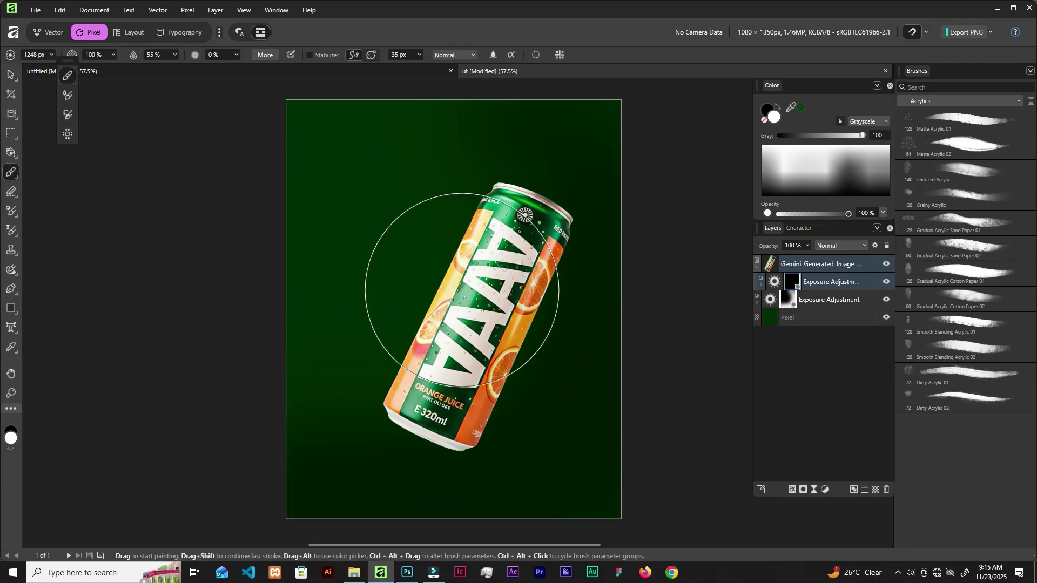
{"action": "key", "text": "bracketleft"}
{"action": "key", "text": "bracketleft"}
{"action": "key", "text": "bracketleft"}
{"action": "key", "text": "bracketleft"}
{"action": "key", "text": "bracketleft"}
{"action": "key", "text": "bracketleft"}
{"action": "key", "text": "bracketleft"}
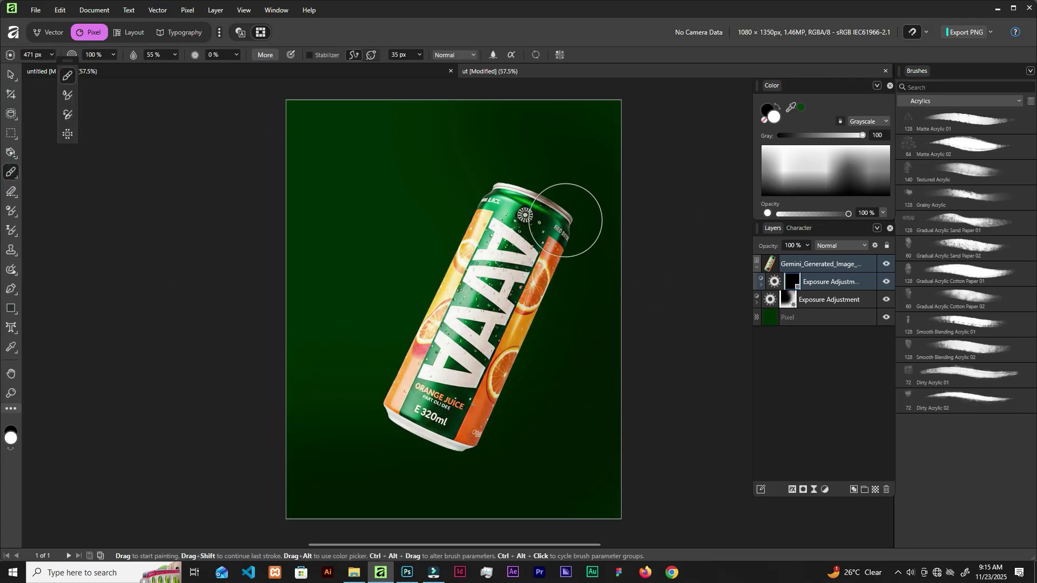
{"action": "mouse_move", "coordinate": [559, 188]}
{"action": "left_mouse_down"}
{"action": "mouse_move", "coordinate": [568, 244]}
{"action": "mouse_move", "coordinate": [529, 337]}
{"action": "mouse_move", "coordinate": [423, 459]}
{"action": "left_mouse_up"}
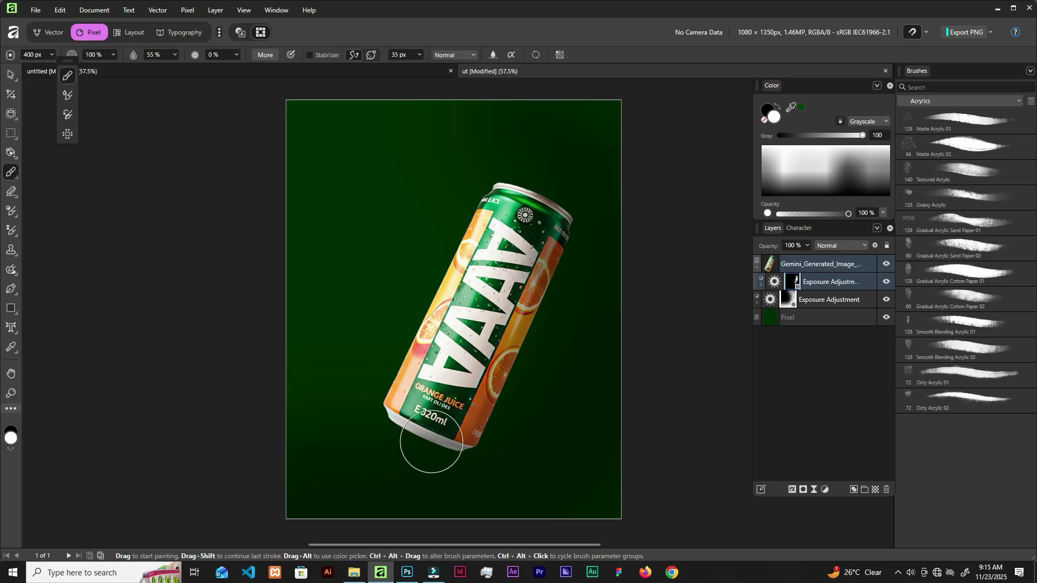
- Extend the white painting on the can's exposure mask over the lower body, base and upper right rim
{"action": "mouse_move", "coordinate": [502, 360]}
{"action": "left_mouse_down"}
{"action": "mouse_move", "coordinate": [578, 213]}
{"action": "mouse_move", "coordinate": [420, 478]}
{"action": "left_mouse_up"}
{"action": "left_click_drag", "start_coordinate": [568, 181], "coordinate": [570, 213]}
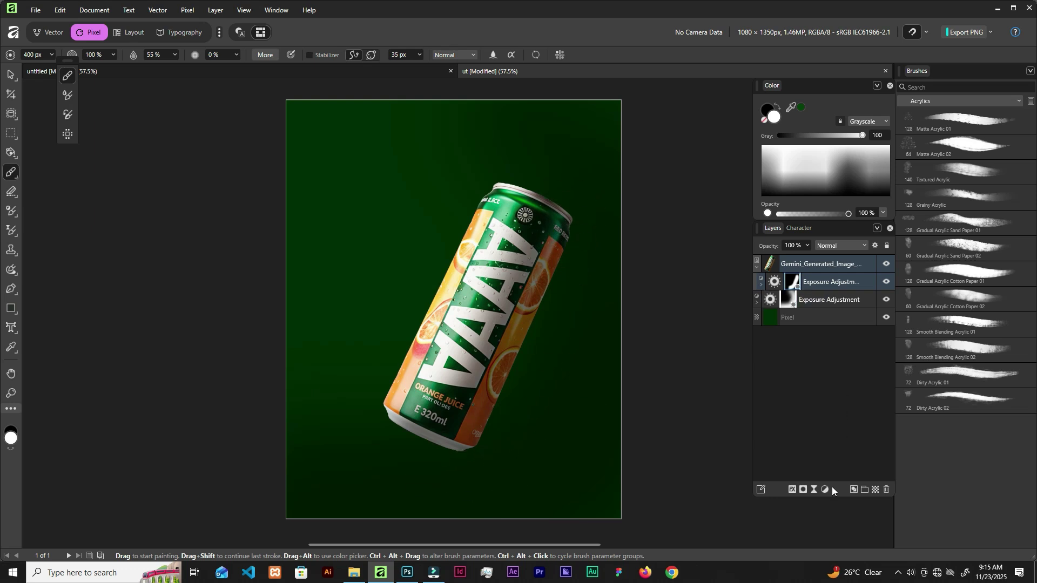
- Add a second Exposure adjustment of 1.5 inside the can image layer
{"action": "left_click", "coordinate": [729, 280]}
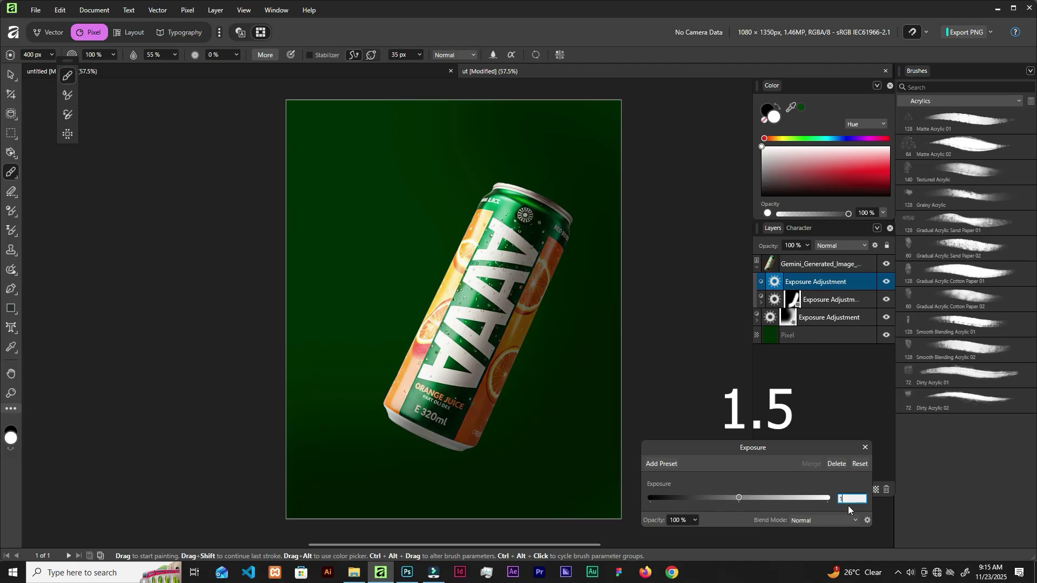
{"action": "type", "text": "1.5"}
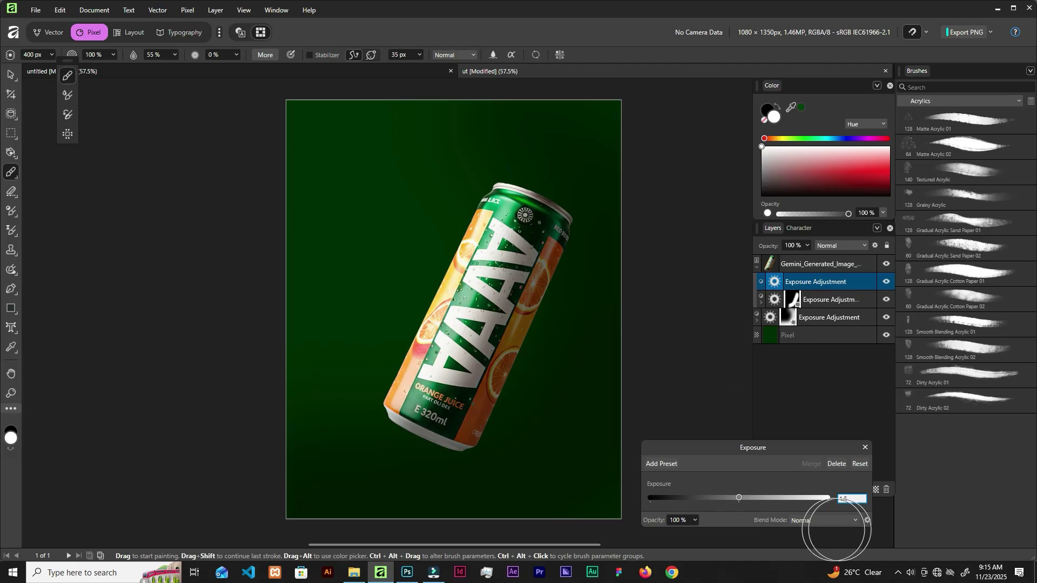
{"action": "key", "text": "Return"}
{"action": "left_click", "coordinate": [864, 448]}
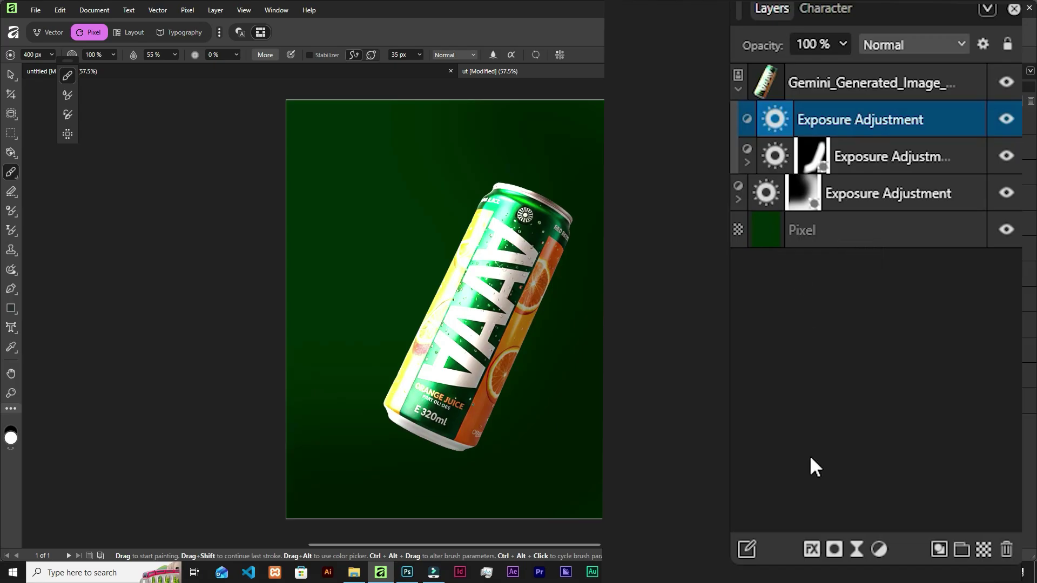
- Add a mask to the can's 1.5 Exposure adjustment and invert it
{"action": "left_click", "coordinate": [831, 546]}
{"action": "right_click", "coordinate": [812, 111]}
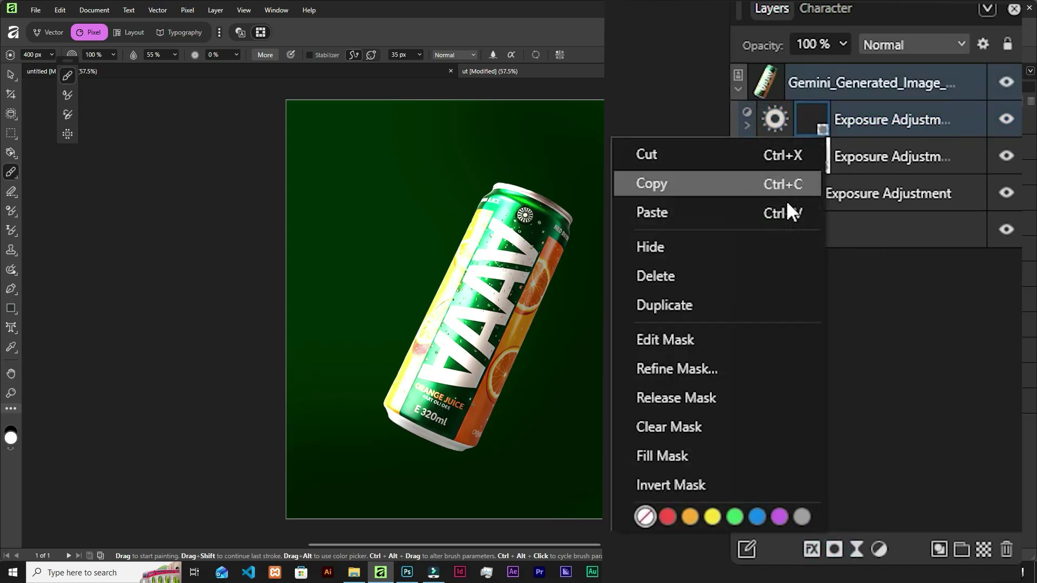
{"action": "left_click", "coordinate": [662, 485]}
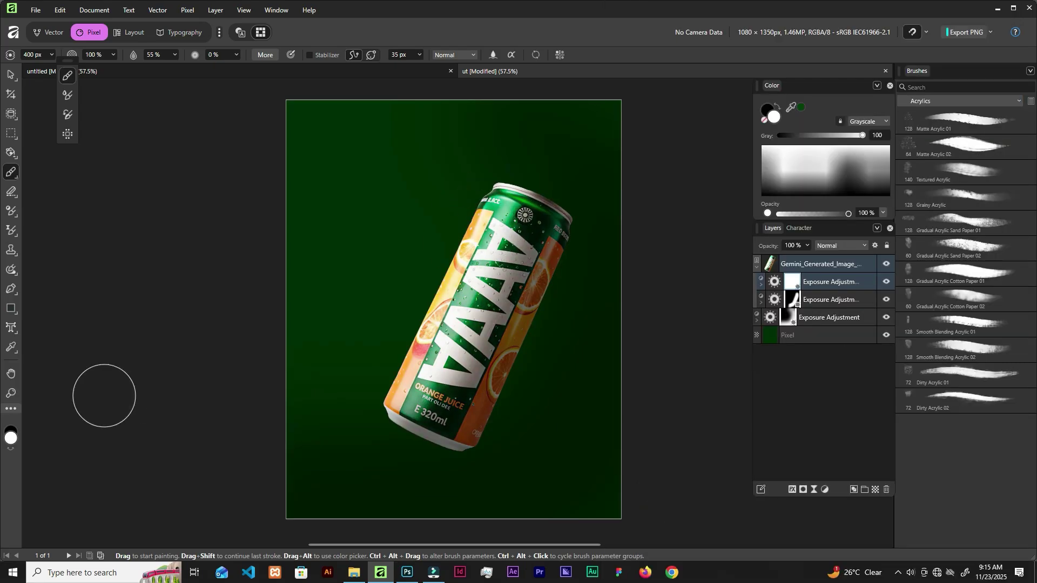
- Paint white on the brightening mask with the 400 px soft brush, highlighting the can's left side
{"action": "mouse_move", "coordinate": [475, 203]}
{"action": "left_mouse_down"}
{"action": "mouse_move", "coordinate": [499, 186]}
{"action": "mouse_move", "coordinate": [446, 269]}
{"action": "mouse_move", "coordinate": [495, 192]}
{"action": "left_mouse_up"}
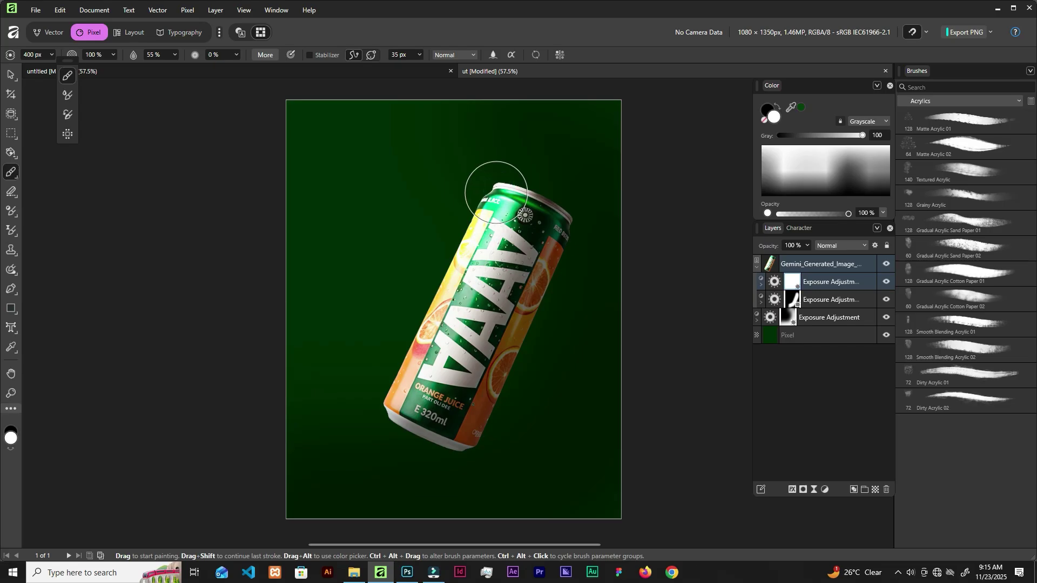
{"action": "mouse_move", "coordinate": [452, 262]}
{"action": "left_mouse_down"}
{"action": "mouse_move", "coordinate": [377, 381]}
{"action": "mouse_move", "coordinate": [436, 200]}
{"action": "left_mouse_up"}
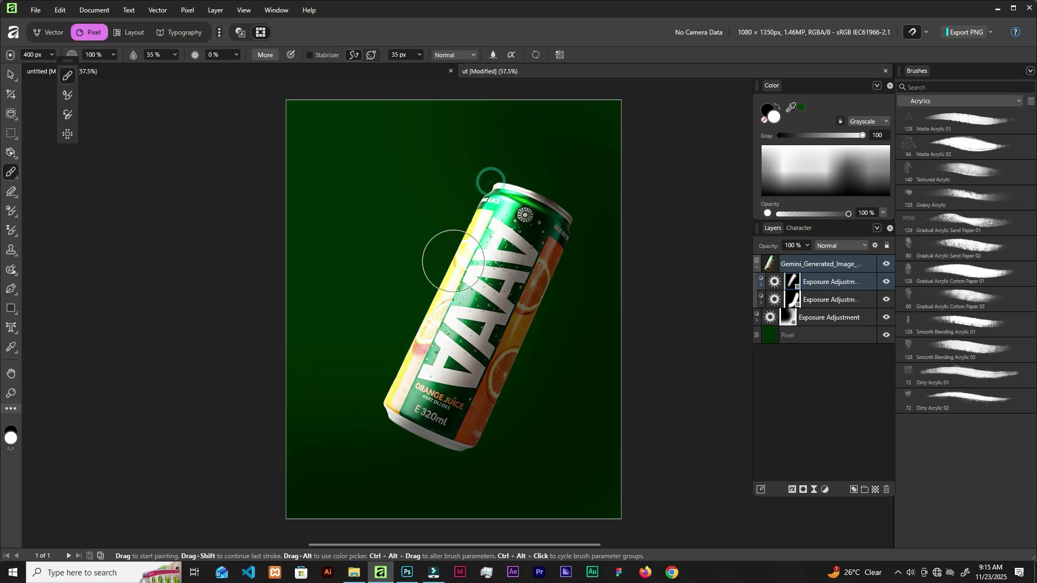
{"action": "left_click_drag", "start_coordinate": [453, 261], "coordinate": [464, 256]}
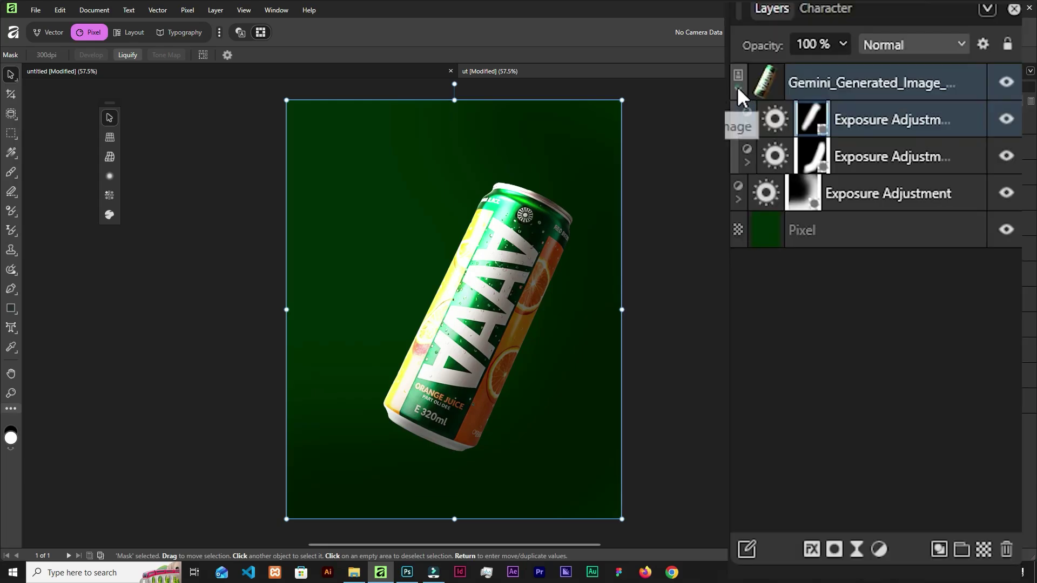
- Collapse and select the can image layer, and place the image "Orange Isolated on a Transparent Background" above it
{"action": "left_click", "coordinate": [757, 267]}
{"action": "left_click", "coordinate": [972, 80]}
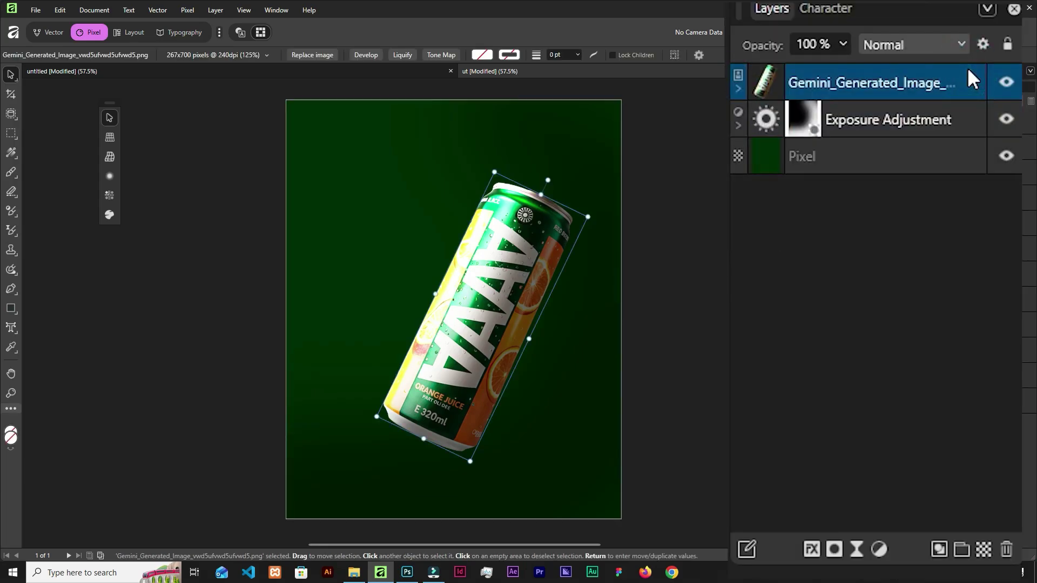
{"action": "left_click", "coordinate": [353, 572]}
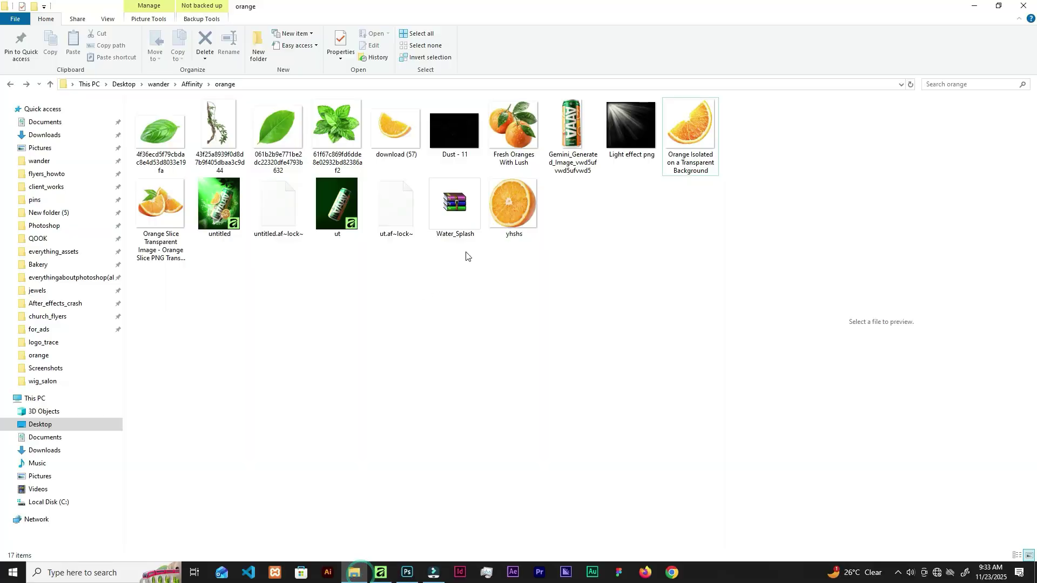
{"action": "left_click", "coordinate": [690, 130]}
{"action": "left_click_drag", "start_coordinate": [690, 130], "coordinate": [432, 413]}
- Scale down and rotate the orange slice, and position it against the can's upper left edge
{"action": "left_click_drag", "start_coordinate": [533, 465], "coordinate": [494, 347]}
{"action": "left_click_drag", "start_coordinate": [418, 325], "coordinate": [478, 273]}
{"action": "left_click_drag", "start_coordinate": [523, 344], "coordinate": [536, 289]}
{"action": "left_click_drag", "start_coordinate": [475, 146], "coordinate": [457, 191]}
{"action": "left_click_drag", "start_coordinate": [447, 247], "coordinate": [442, 241]}
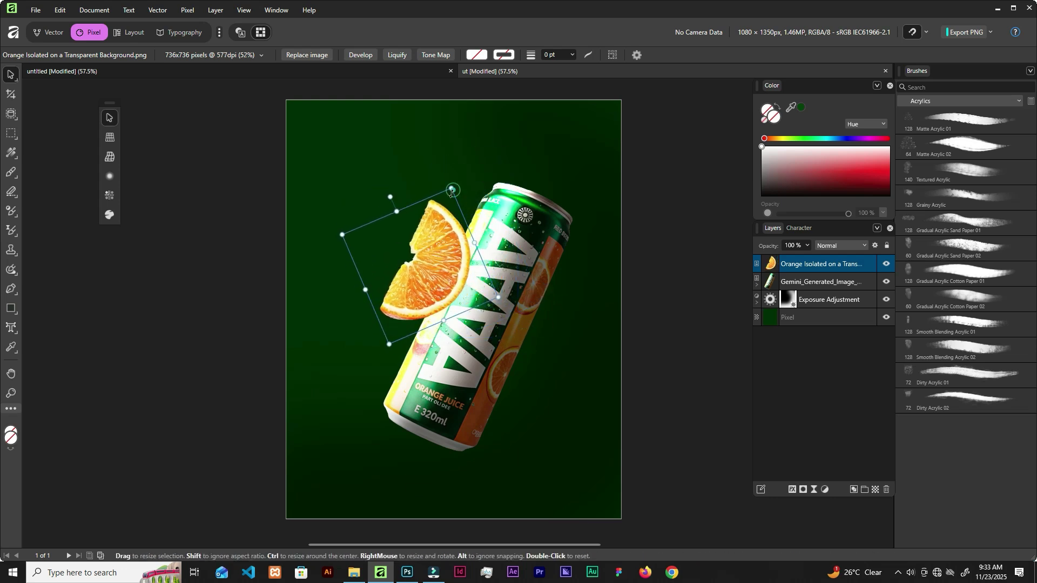
{"action": "mouse_move", "coordinate": [451, 189]}
{"action": "left_mouse_down"}
{"action": "mouse_move", "coordinate": [447, 198]}
{"action": "mouse_move", "coordinate": [460, 197]}
{"action": "left_mouse_up"}
{"action": "left_click_drag", "start_coordinate": [429, 244], "coordinate": [432, 242]}
- Paint white on the can's darkening exposure mask with a soft brush reduced to about 209 px, shading the can beside the orange slice
{"action": "left_click", "coordinate": [844, 120]}
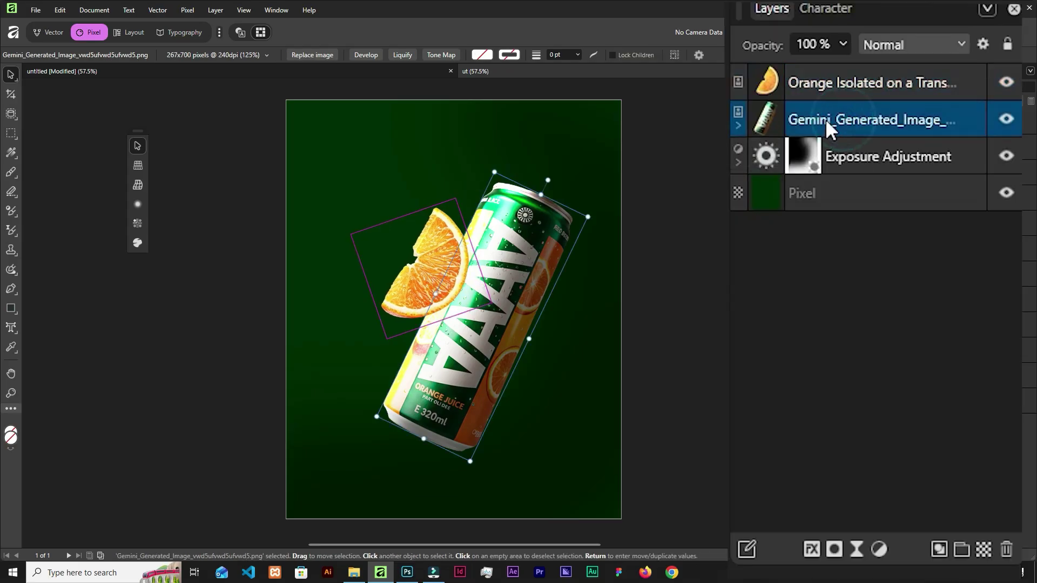
{"action": "left_click", "coordinate": [738, 126]}
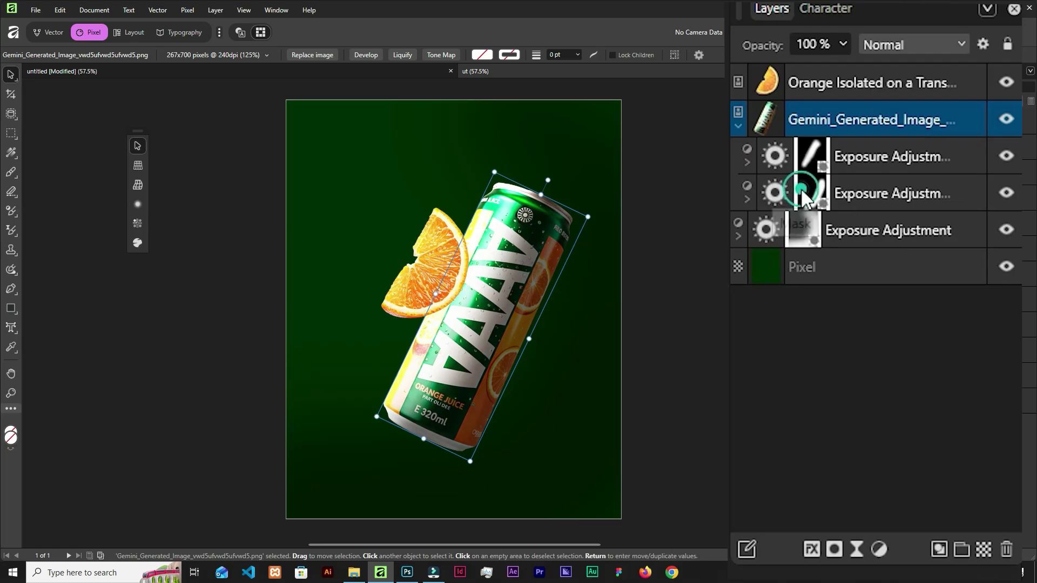
{"action": "left_click", "coordinate": [810, 195]}
{"action": "left_click", "coordinate": [1006, 196]}
{"action": "left_click", "coordinate": [1007, 196]}
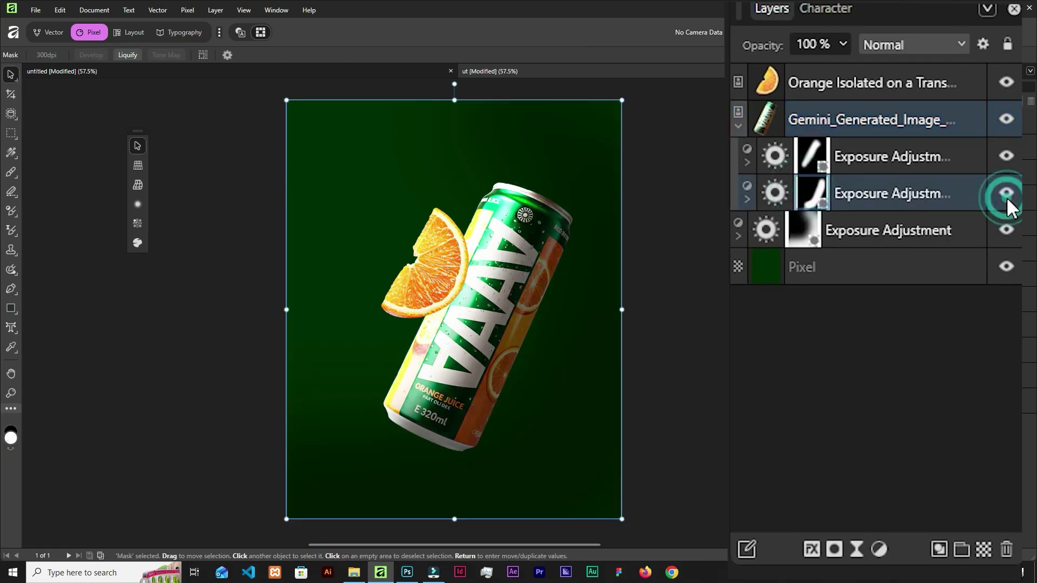
{"action": "scroll", "coordinate": [428, 348], "scroll_direction": "up", "scroll_amount": 5}
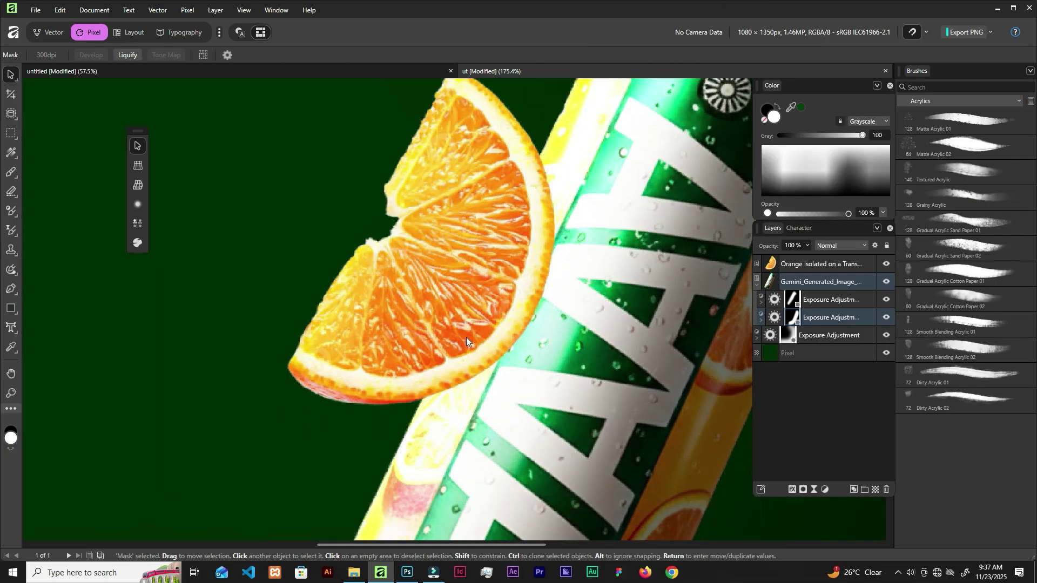
{"action": "key", "text": "b"}
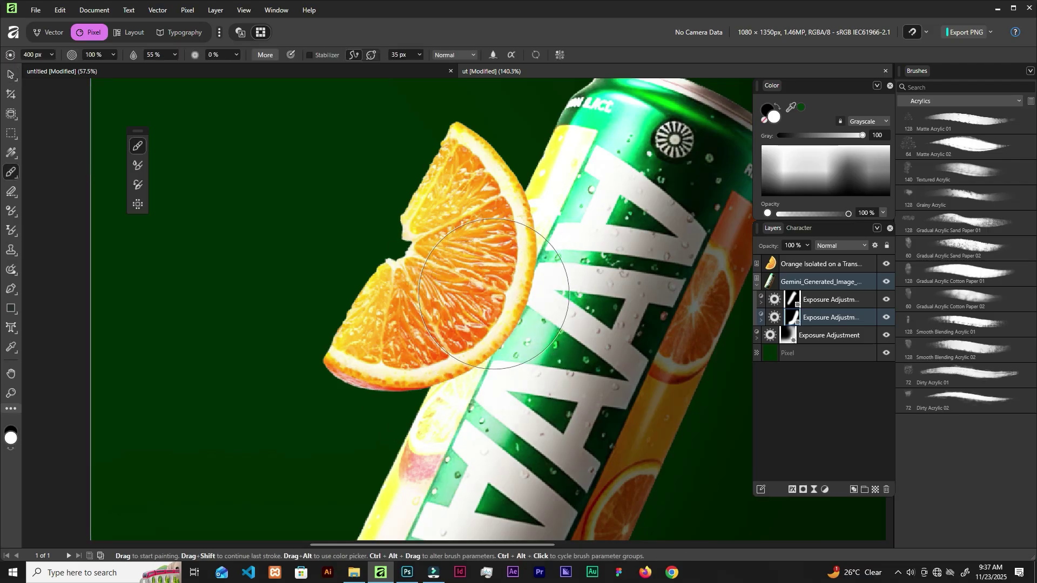
{"action": "key", "text": "bracketleft"}
{"action": "key", "text": "bracketleft"}
{"action": "key", "text": "bracketleft"}
{"action": "key", "text": "bracketleft"}
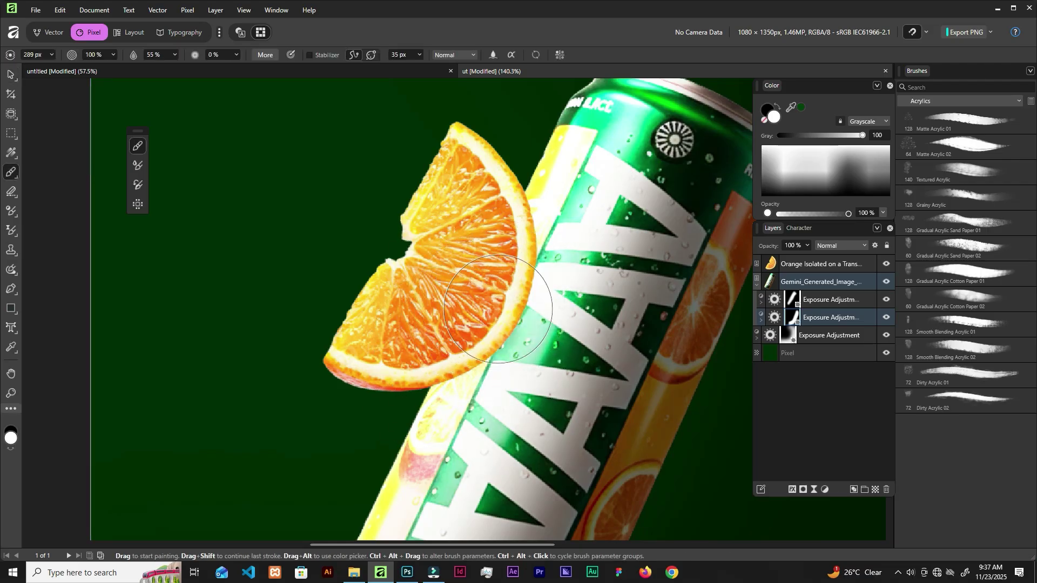
{"action": "mouse_move", "coordinate": [465, 332]}
{"action": "left_mouse_down"}
{"action": "mouse_move", "coordinate": [439, 363]}
{"action": "mouse_move", "coordinate": [444, 369]}
{"action": "mouse_move", "coordinate": [489, 285]}
{"action": "mouse_move", "coordinate": [406, 417]}
{"action": "mouse_move", "coordinate": [460, 366]}
{"action": "mouse_move", "coordinate": [458, 341]}
{"action": "mouse_move", "coordinate": [401, 421]}
{"action": "left_mouse_up"}
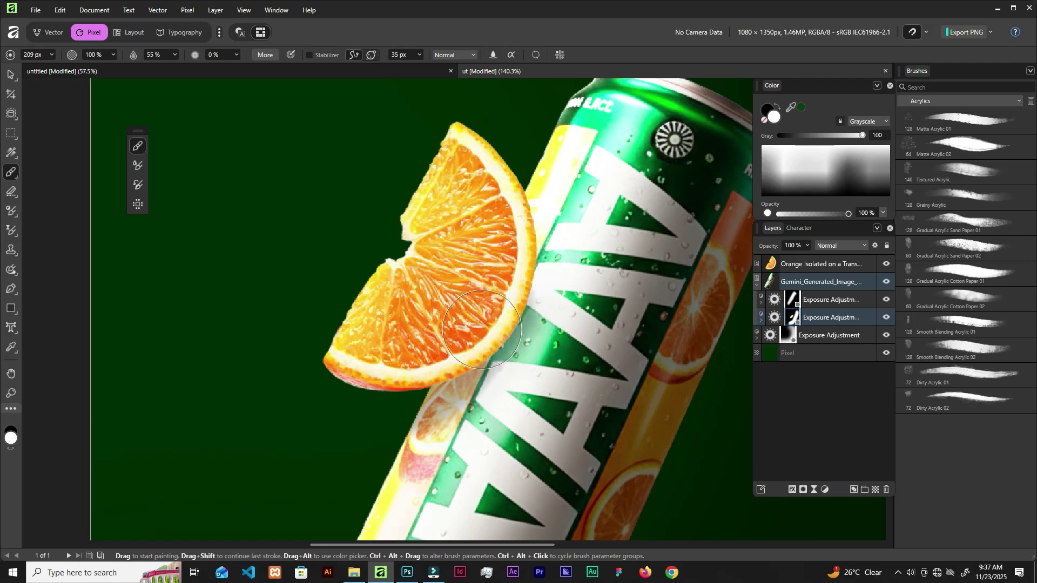
{"action": "left_click_drag", "start_coordinate": [504, 228], "coordinate": [505, 246]}
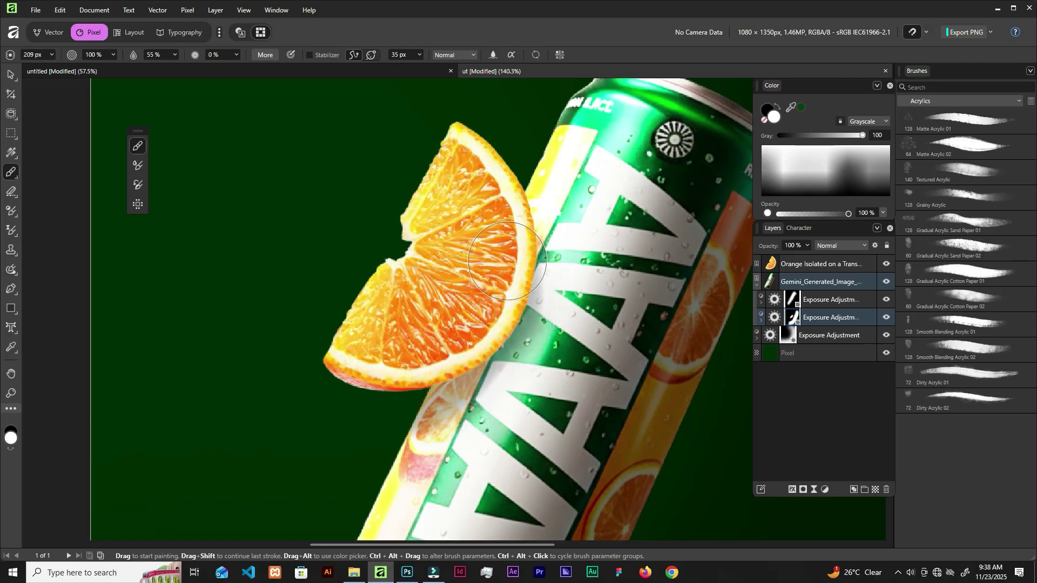
{"action": "mouse_move", "coordinate": [493, 307]}
{"action": "left_mouse_down"}
{"action": "mouse_move", "coordinate": [439, 366]}
{"action": "mouse_move", "coordinate": [423, 406]}
{"action": "mouse_move", "coordinate": [386, 410]}
{"action": "left_mouse_up"}
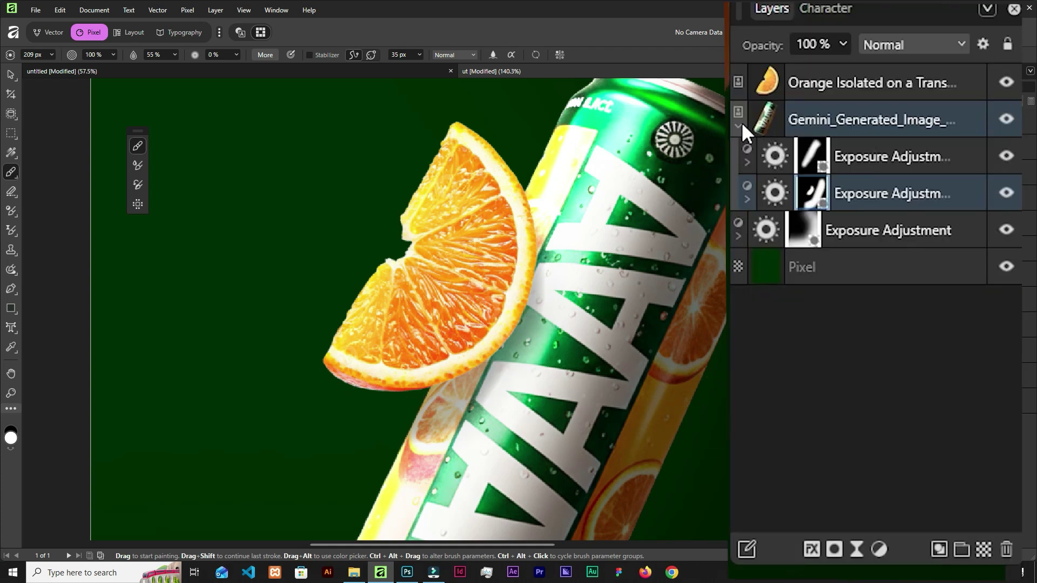
- Add a pixel layer inside the can image layer and paint a soft black shadow along the orange slice's edge, reducing the brush to 151 px
{"action": "left_click", "coordinate": [757, 284]}
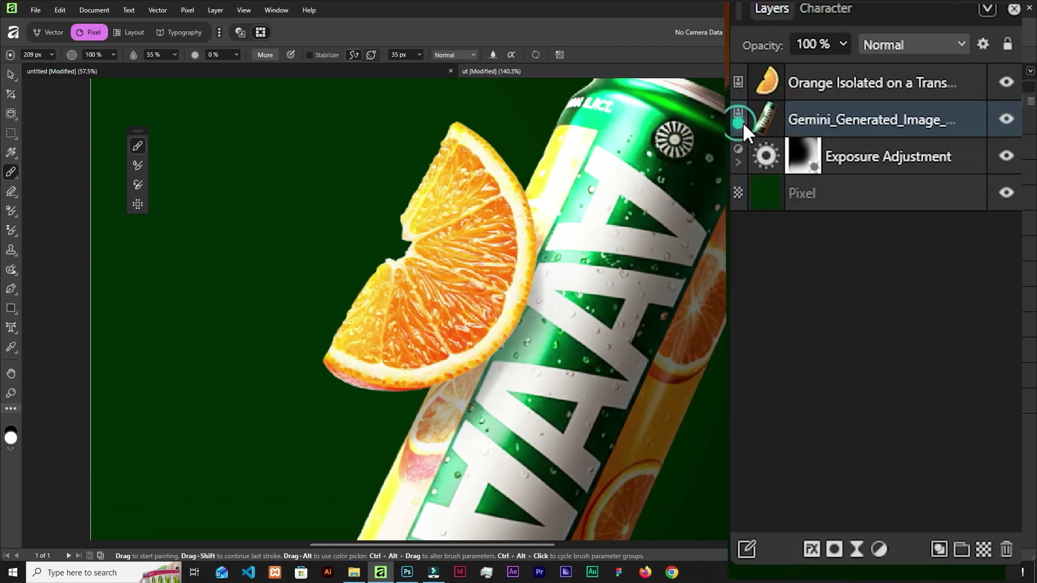
{"action": "left_click", "coordinate": [983, 550]}
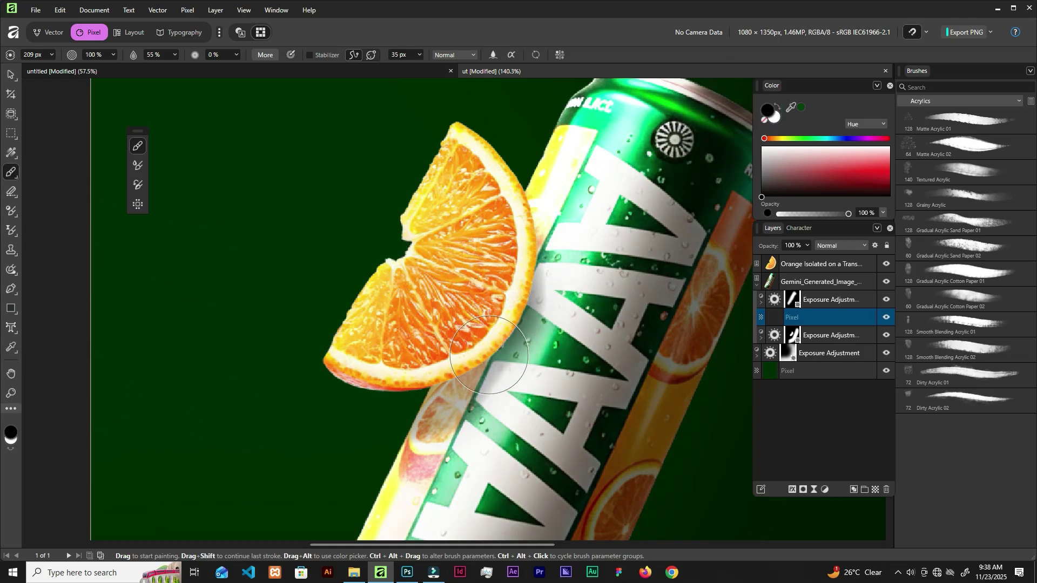
{"action": "mouse_move", "coordinate": [477, 365]}
{"action": "left_mouse_down"}
{"action": "mouse_move", "coordinate": [490, 361]}
{"action": "mouse_move", "coordinate": [501, 304]}
{"action": "mouse_move", "coordinate": [470, 342]}
{"action": "left_mouse_up"}
{"action": "key", "text": "ctrl+z"}
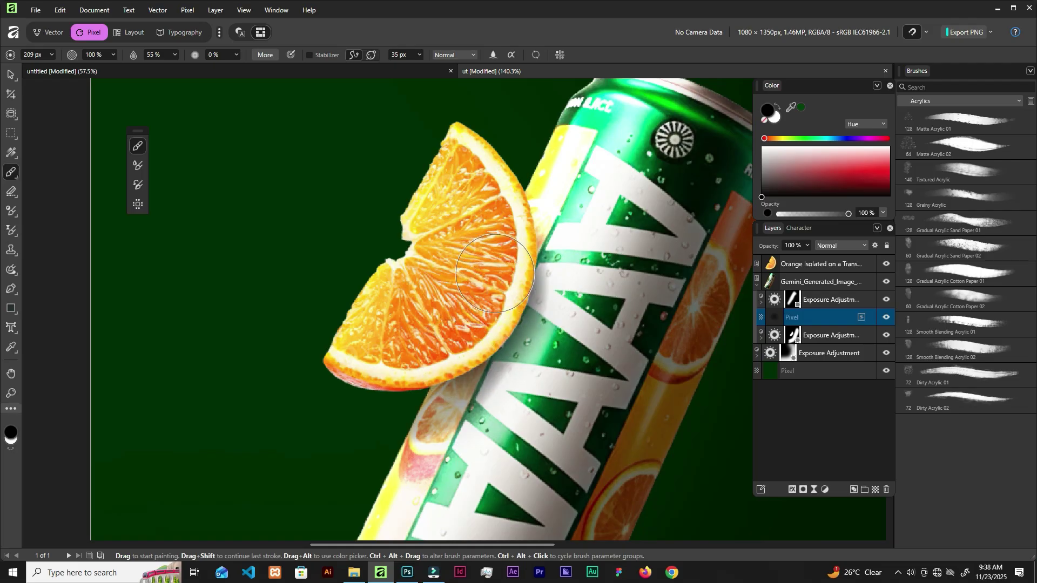
{"action": "mouse_move", "coordinate": [510, 289]}
{"action": "left_mouse_down"}
{"action": "mouse_move", "coordinate": [475, 348]}
{"action": "mouse_move", "coordinate": [502, 352]}
{"action": "mouse_move", "coordinate": [500, 292]}
{"action": "left_mouse_up"}
{"action": "key", "text": "bracketleft"}
{"action": "key", "text": "bracketleft"}
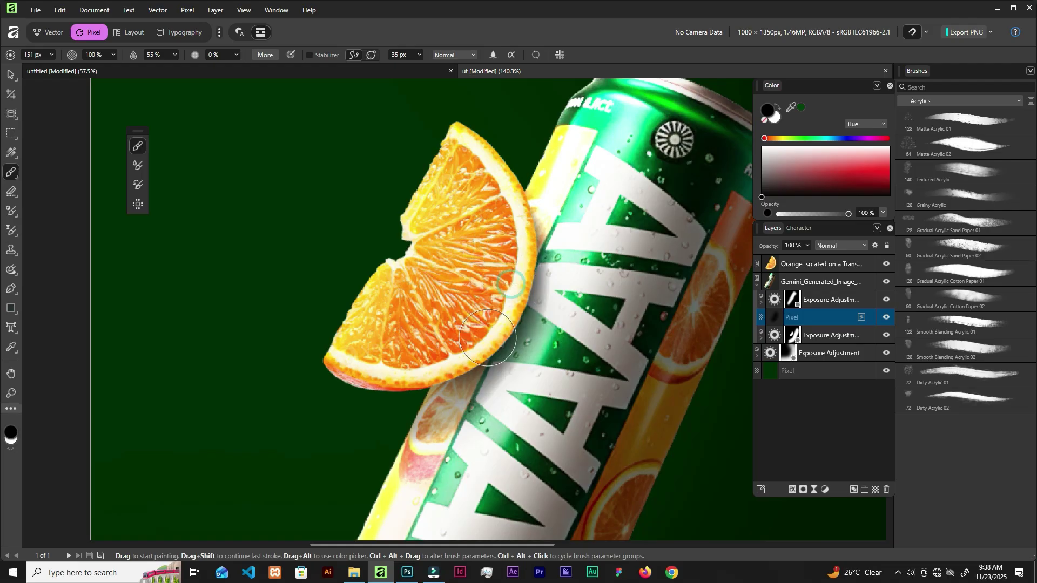
- Lower the brush flow to 28% and soften the shadow below the orange slice with a 120 px brush, leaving the can layer collapsed
{"action": "scroll", "coordinate": [476, 343], "scroll_direction": "down", "scroll_amount": 2}
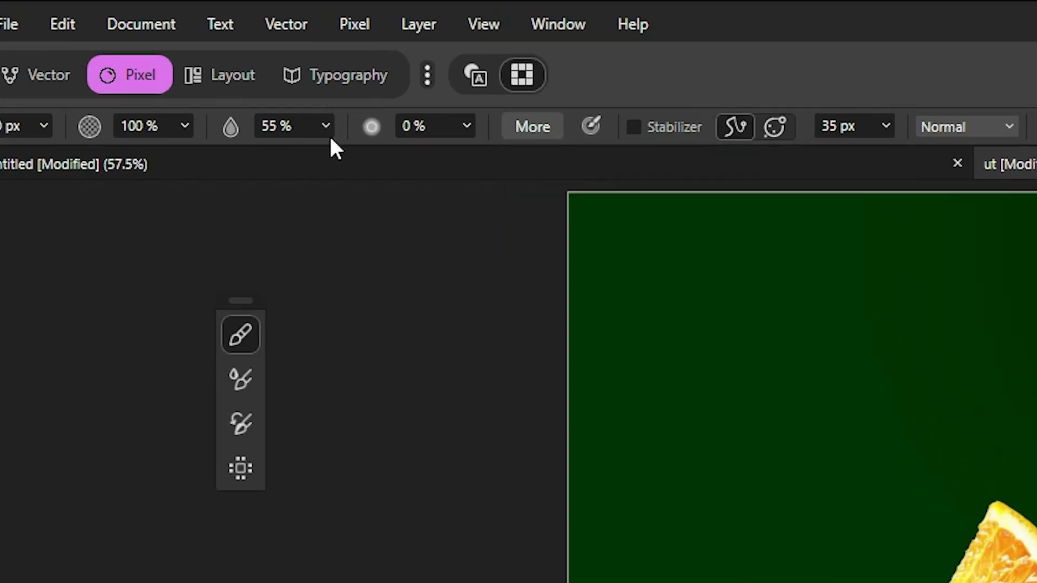
{"action": "left_click", "coordinate": [174, 55]}
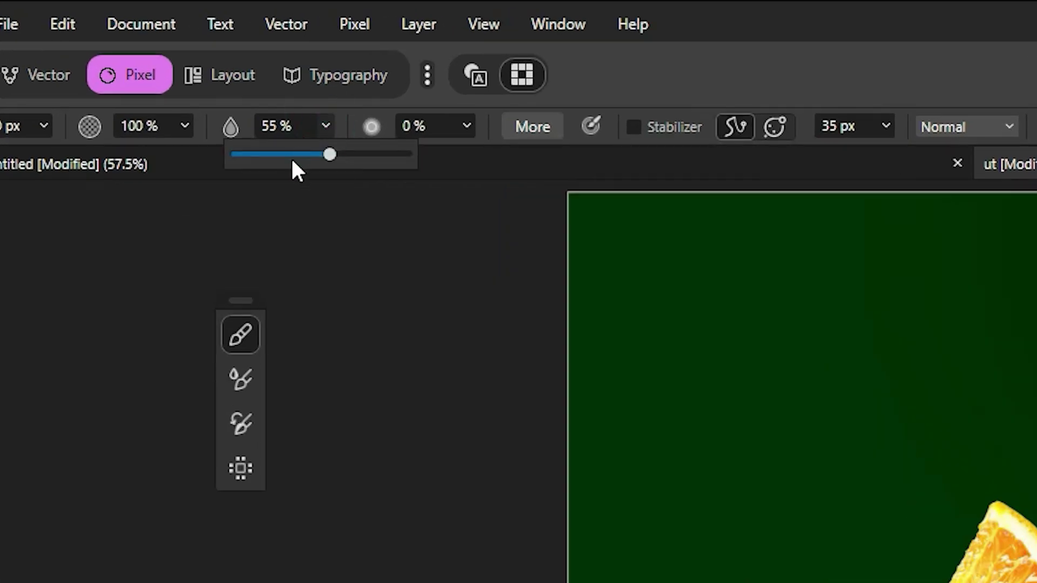
{"action": "left_click_drag", "start_coordinate": [293, 161], "coordinate": [282, 155]}
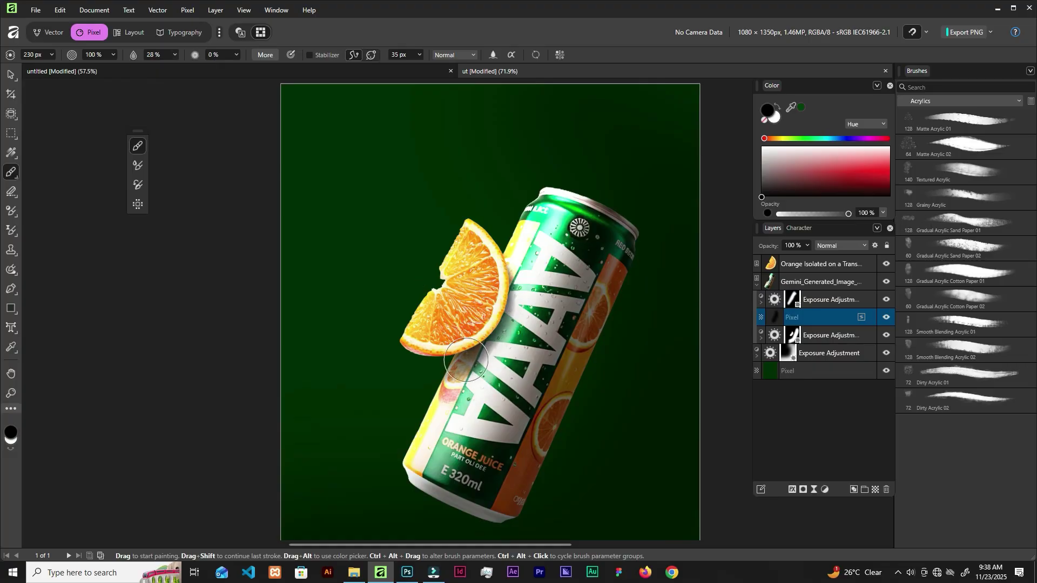
{"action": "scroll", "coordinate": [483, 375], "scroll_direction": "down", "scroll_amount": 3}
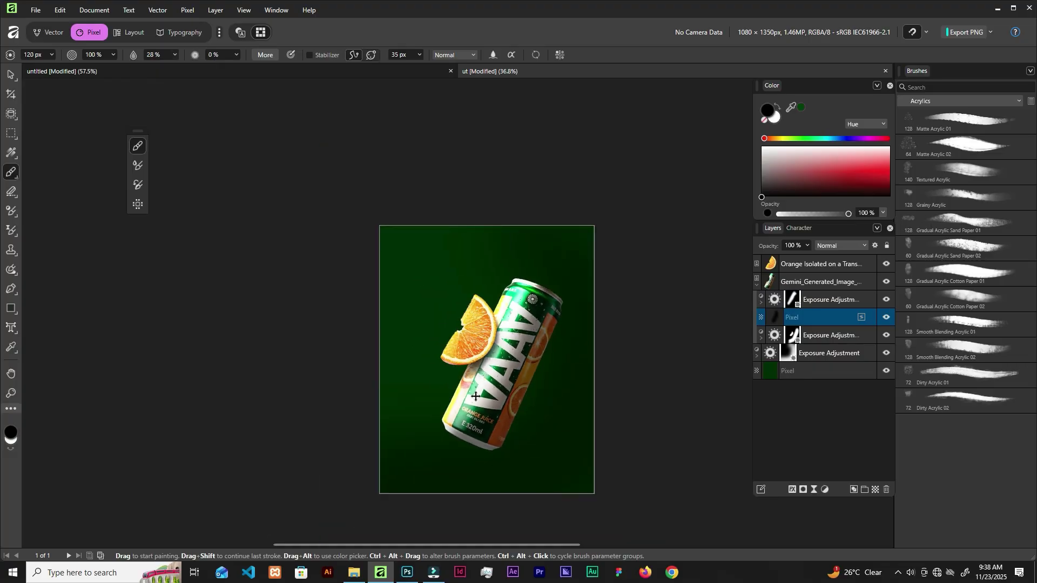
{"action": "scroll", "coordinate": [478, 379], "scroll_direction": "up", "scroll_amount": 2}
{"action": "scroll", "coordinate": [478, 381], "scroll_direction": "down", "scroll_amount": 2}
{"action": "left_click_drag", "start_coordinate": [478, 380], "coordinate": [437, 381]}
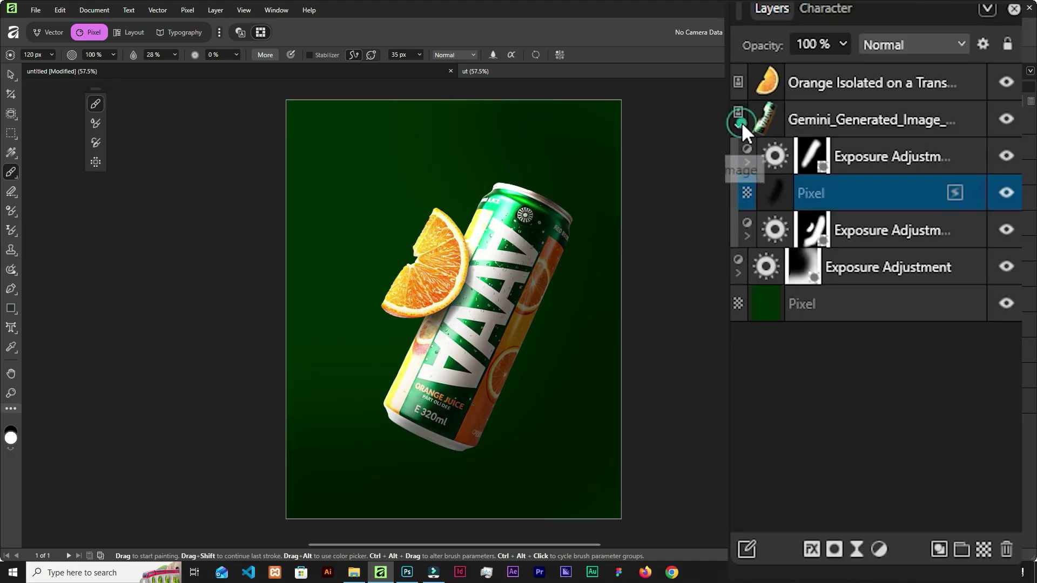
{"action": "left_click", "coordinate": [741, 122]}
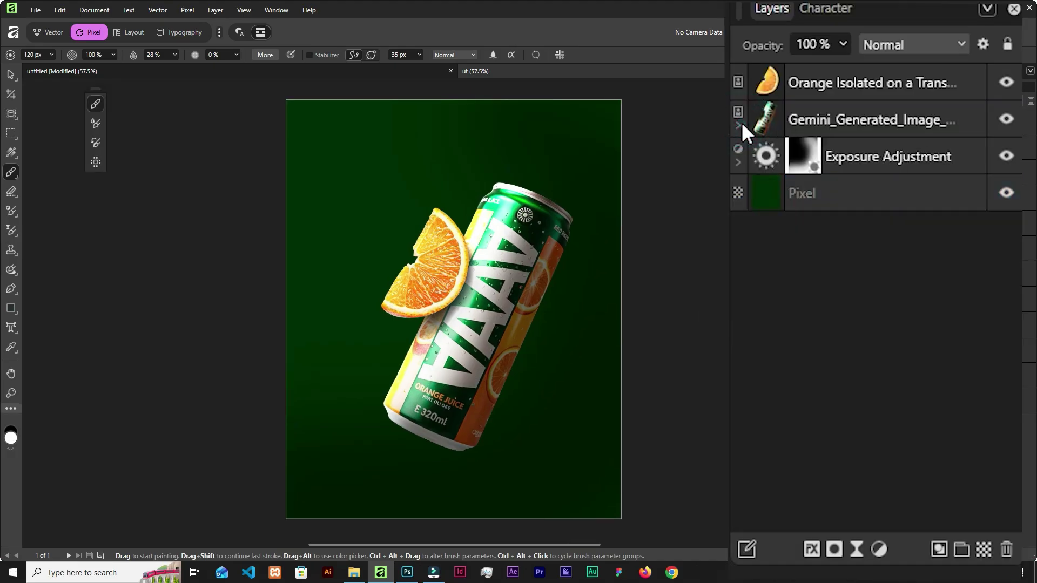
- Add a pixel layer directly above the background's Exposure adjustment and set its blend mode to Screen
{"action": "left_click", "coordinate": [931, 154]}
{"action": "left_click", "coordinate": [981, 546]}
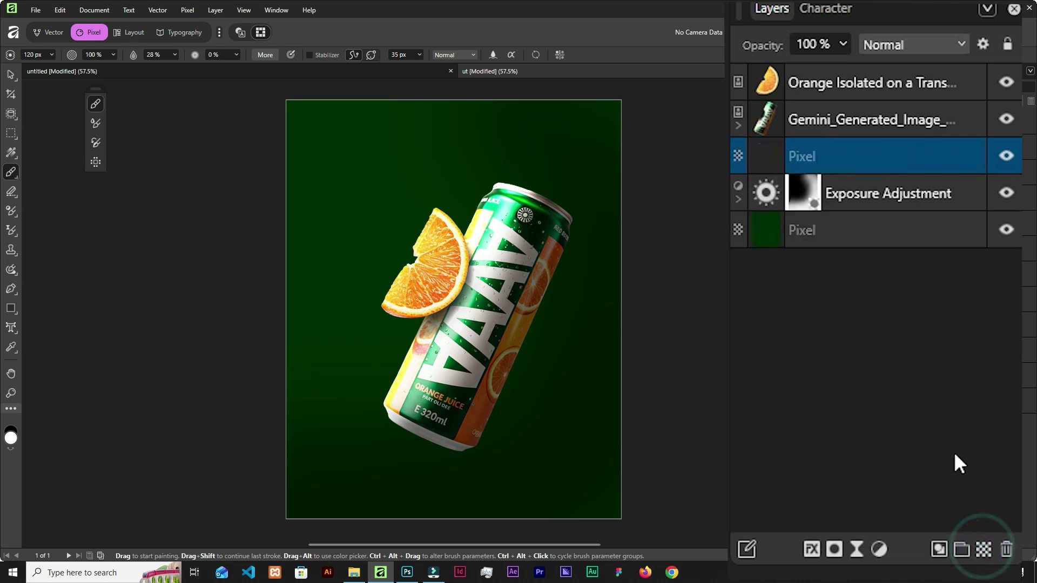
{"action": "left_click", "coordinate": [896, 45]}
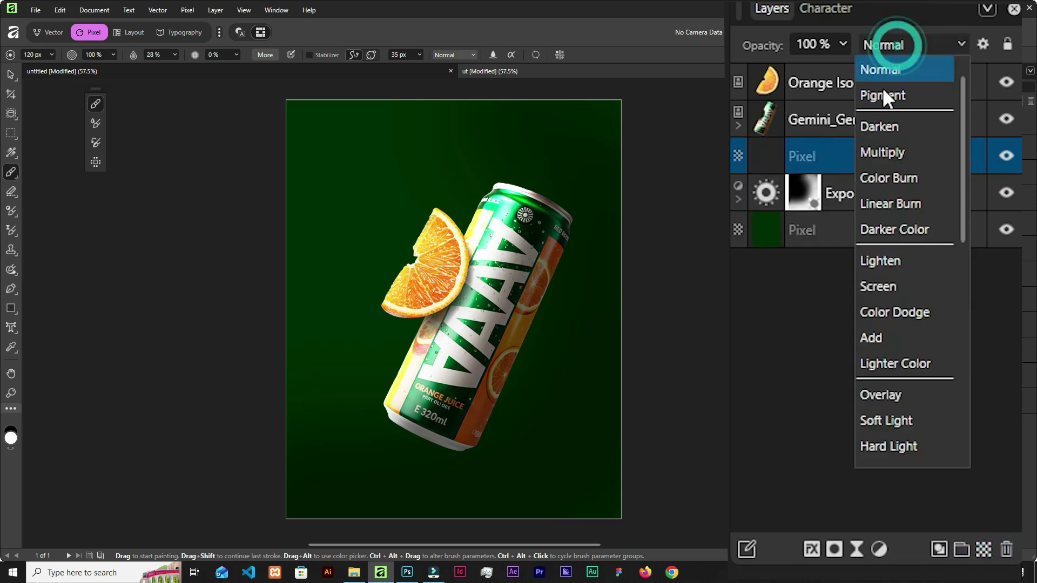
{"action": "left_click", "coordinate": [880, 286]}
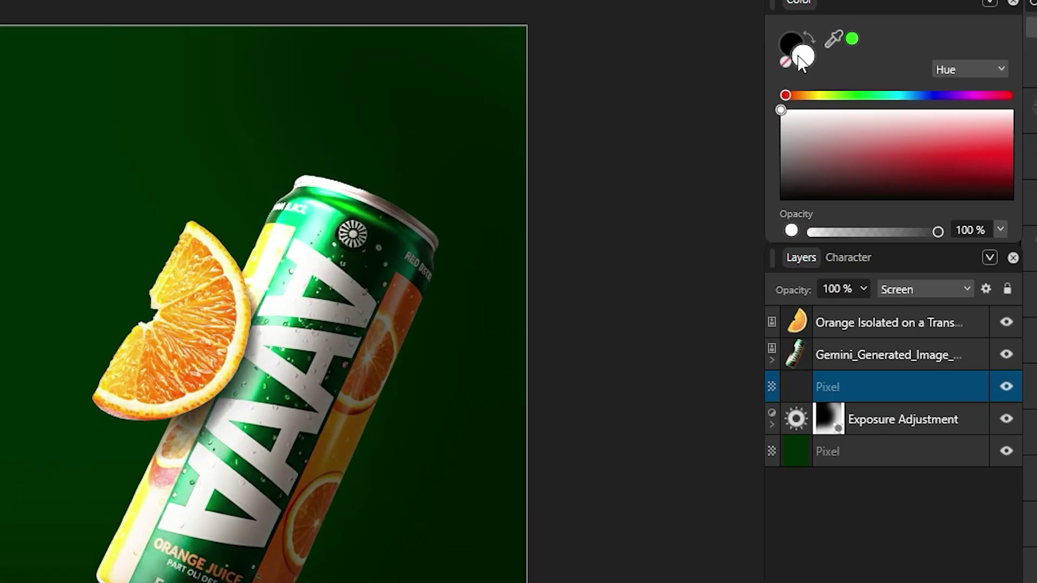
- Set the brush colour to hex 2FFD10 and raise the brush flow to 89%
{"action": "double_click", "coordinate": [801, 56]}
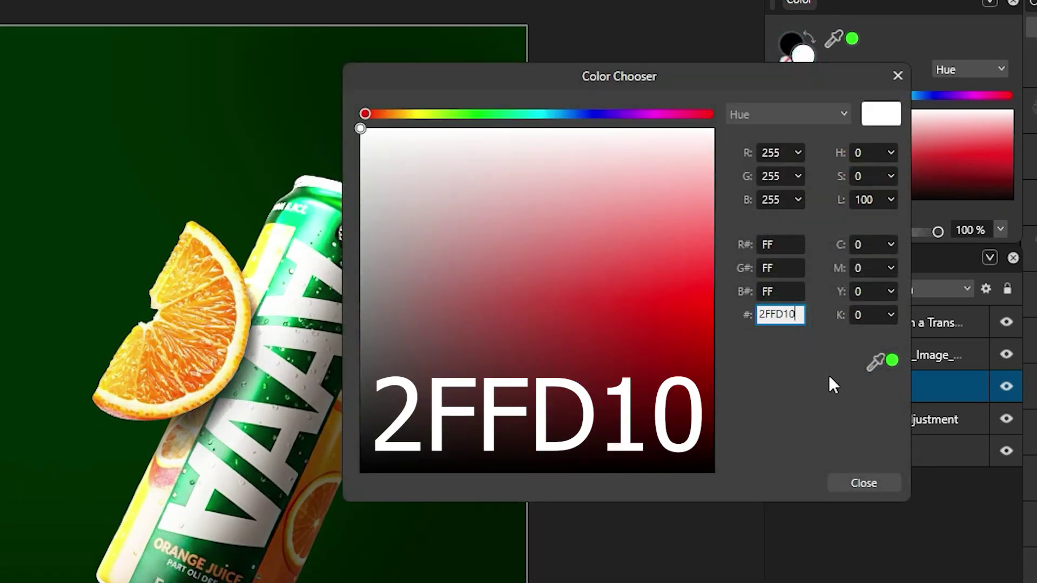
{"action": "type", "text": "2FFD10"}
{"action": "key", "text": "Return"}
{"action": "left_click", "coordinate": [863, 483]}
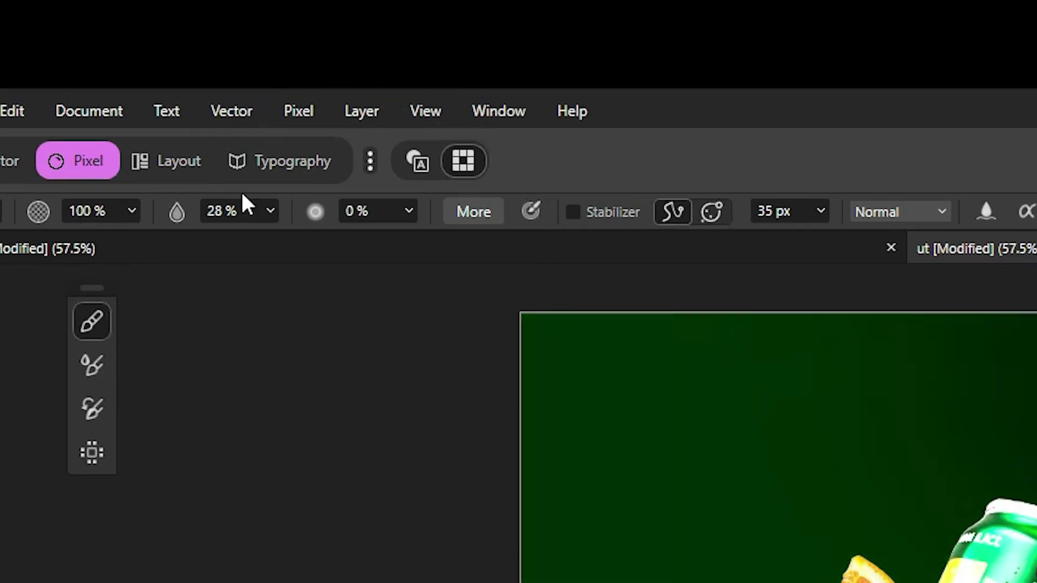
{"action": "left_click", "coordinate": [270, 211]}
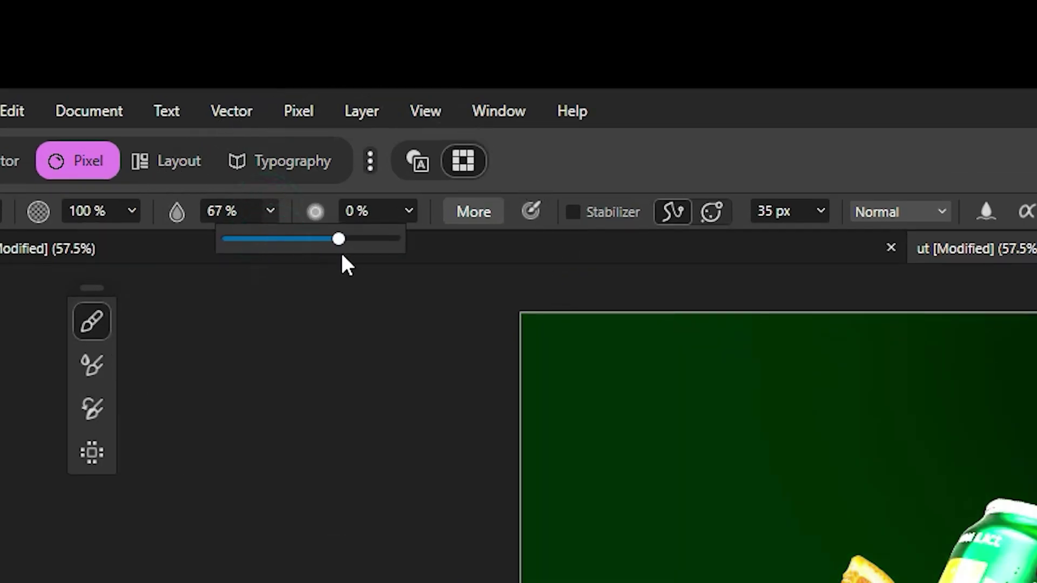
{"action": "left_click_drag", "start_coordinate": [382, 256], "coordinate": [376, 257]}
- Paint a soft green glow behind the can with the 1289 px brush, undoing the first dab and repainting it more centrally
{"action": "left_click", "coordinate": [501, 321]}
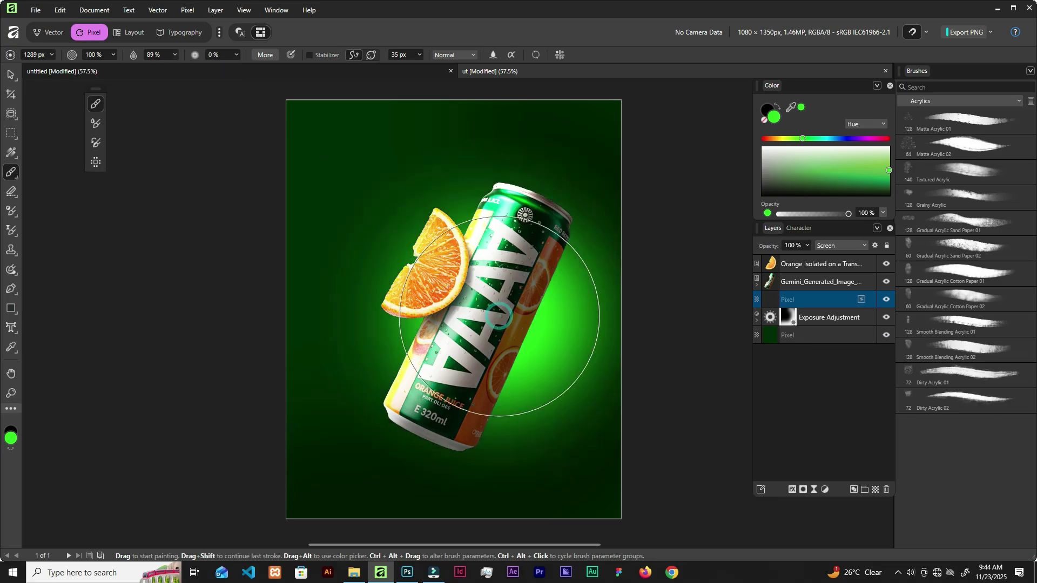
{"action": "key", "text": "ctrl+z"}
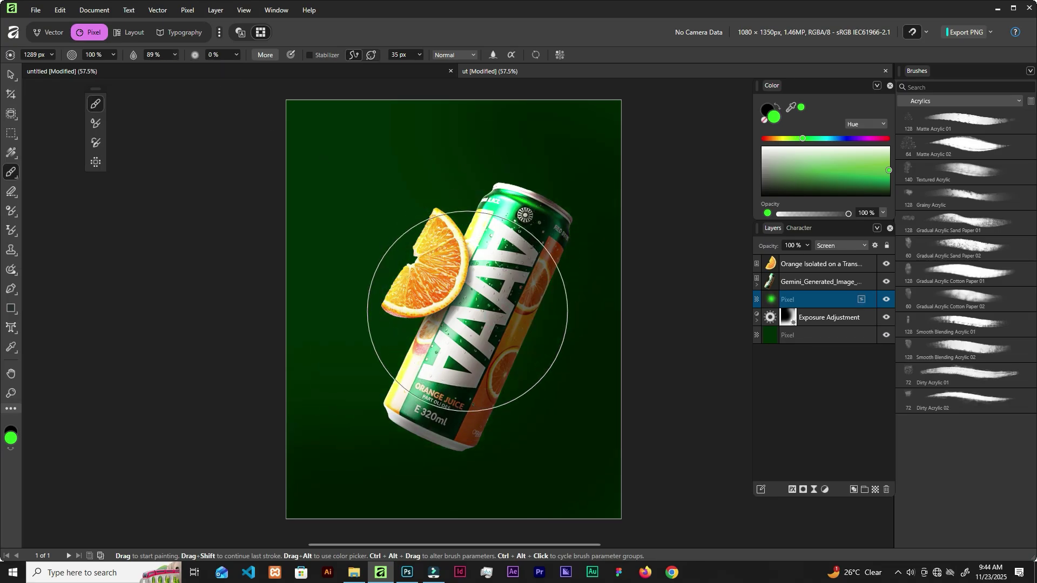
{"action": "mouse_move", "coordinate": [482, 264]}
{"action": "left_mouse_down"}
{"action": "mouse_move", "coordinate": [447, 359]}
{"action": "mouse_move", "coordinate": [454, 286]}
{"action": "mouse_move", "coordinate": [482, 268]}
{"action": "mouse_move", "coordinate": [440, 353]}
{"action": "mouse_move", "coordinate": [460, 293]}
{"action": "left_mouse_up"}
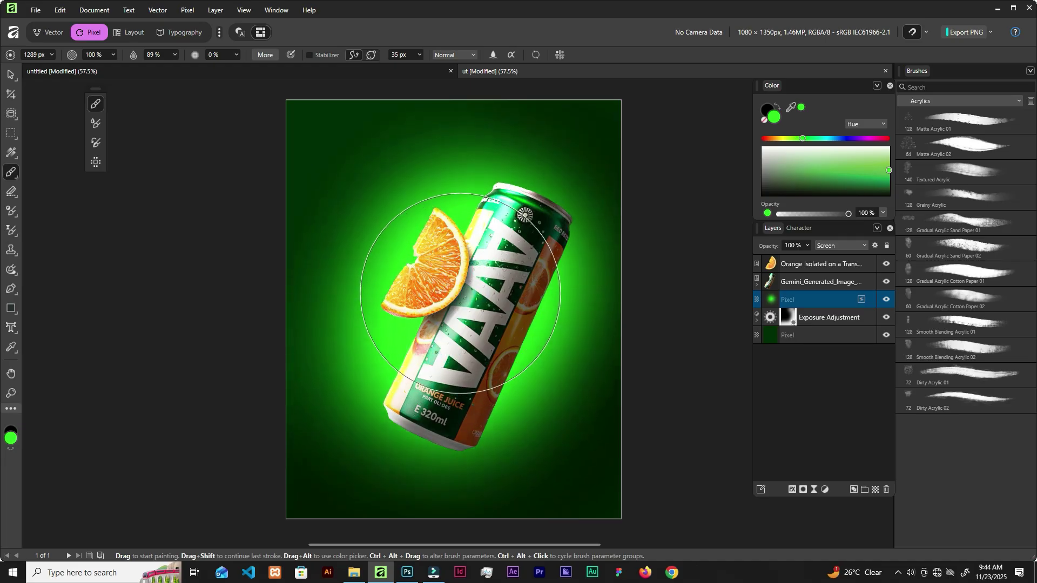
- Reduce the brush to 911 px and extend the green glow from behind the orange slice to the canvas's upper-left corner
{"action": "key", "text": "bracketleft"}
{"action": "key", "text": "bracketleft"}
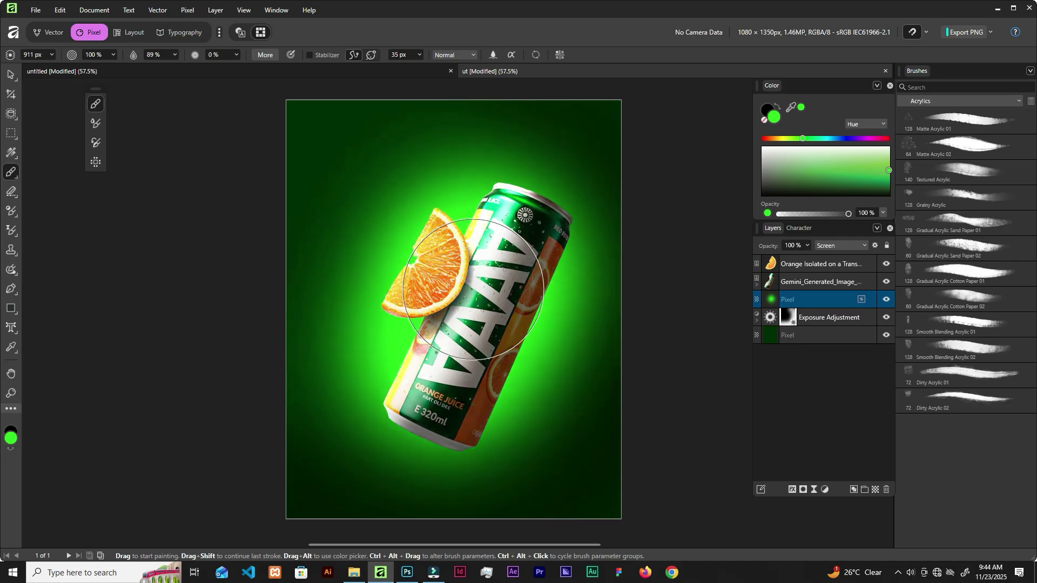
{"action": "mouse_move", "coordinate": [470, 292]}
{"action": "left_mouse_down"}
{"action": "mouse_move", "coordinate": [278, 88]}
{"action": "mouse_move", "coordinate": [337, 166]}
{"action": "mouse_move", "coordinate": [410, 302]}
{"action": "mouse_move", "coordinate": [440, 86]}
{"action": "mouse_move", "coordinate": [318, 113]}
{"action": "mouse_move", "coordinate": [366, 223]}
{"action": "left_mouse_up"}
{"action": "mouse_move", "coordinate": [393, 268]}
{"action": "left_mouse_down"}
{"action": "mouse_move", "coordinate": [427, 258]}
{"action": "mouse_move", "coordinate": [367, 173]}
{"action": "mouse_move", "coordinate": [274, 115]}
{"action": "mouse_move", "coordinate": [410, 246]}
{"action": "mouse_move", "coordinate": [428, 157]}
{"action": "mouse_move", "coordinate": [417, 162]}
{"action": "mouse_move", "coordinate": [412, 143]}
{"action": "mouse_move", "coordinate": [391, 259]}
{"action": "left_mouse_up"}
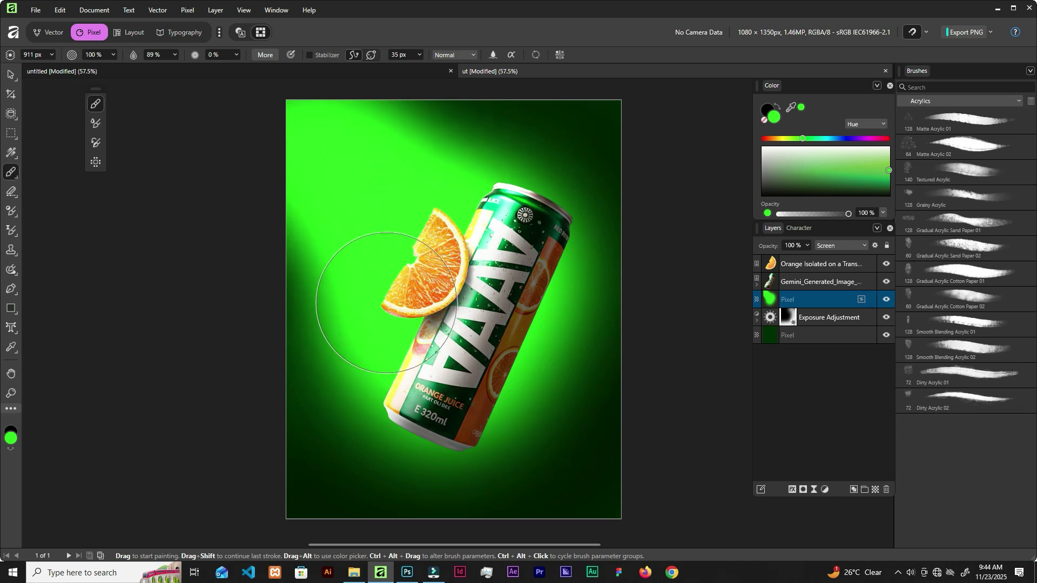
{"action": "left_click", "coordinate": [400, 266]}
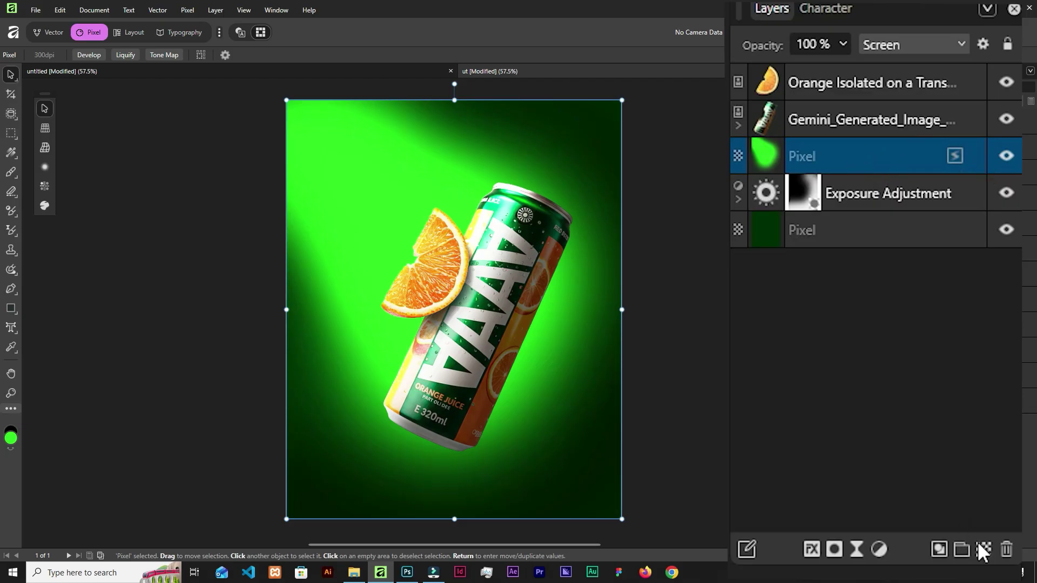
- Add a pixel layer above the green glow layer and set its blend mode to Screen
{"action": "left_click", "coordinate": [980, 546]}
{"action": "left_click", "coordinate": [866, 39]}
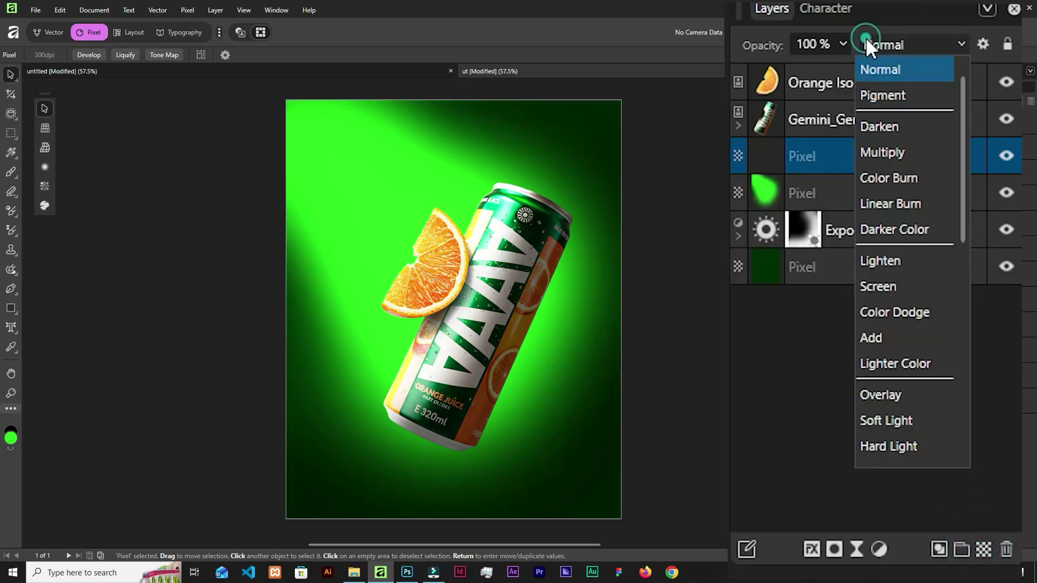
{"action": "left_click", "coordinate": [885, 287]}
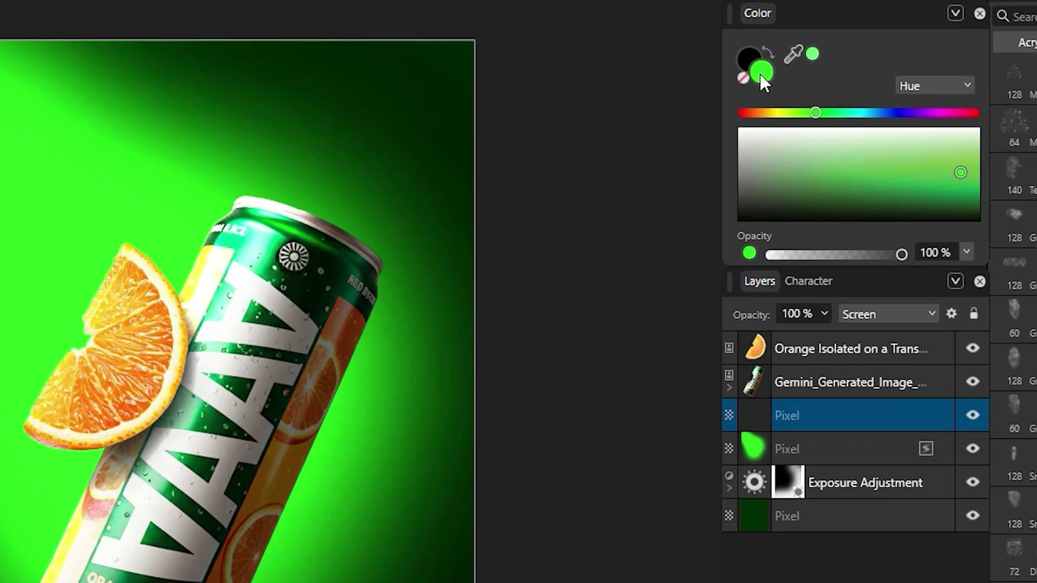
- Set the brush colour to the lighter green 70FF6D
{"action": "double_click", "coordinate": [759, 74]}
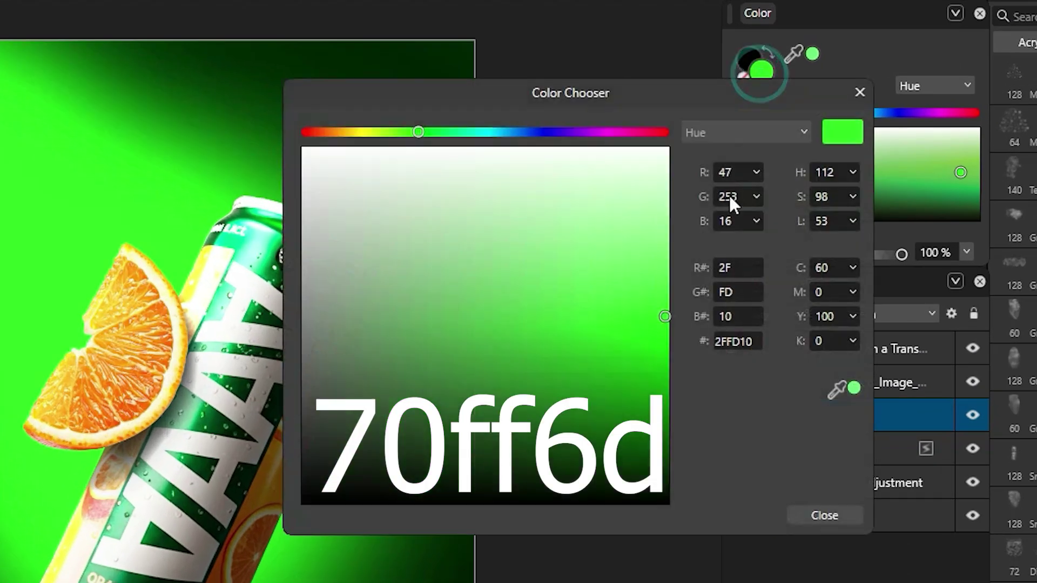
{"action": "double_click", "coordinate": [743, 340]}
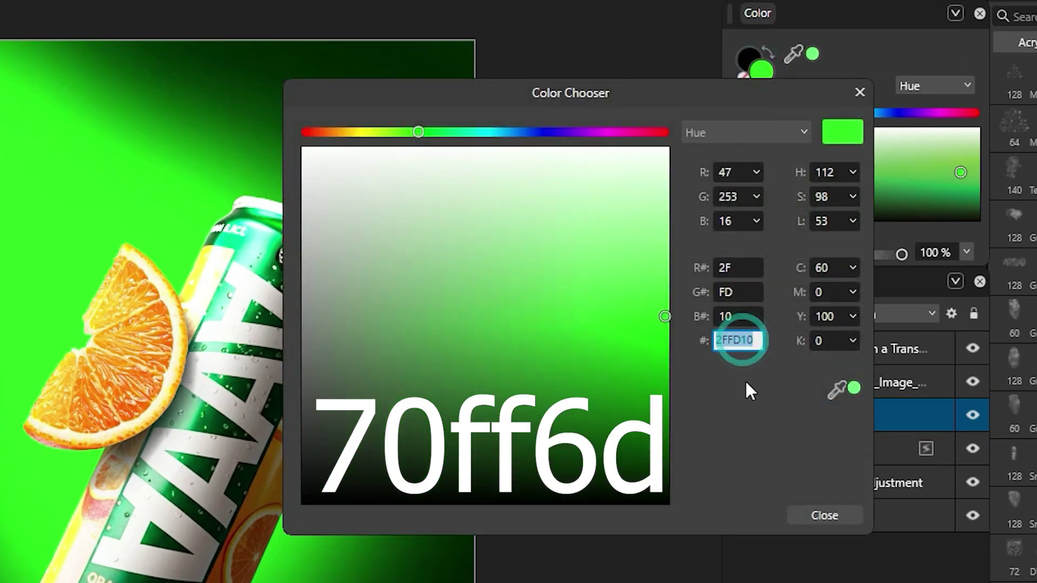
{"action": "type", "text": "70FF6D"}
{"action": "left_click", "coordinate": [830, 513]}
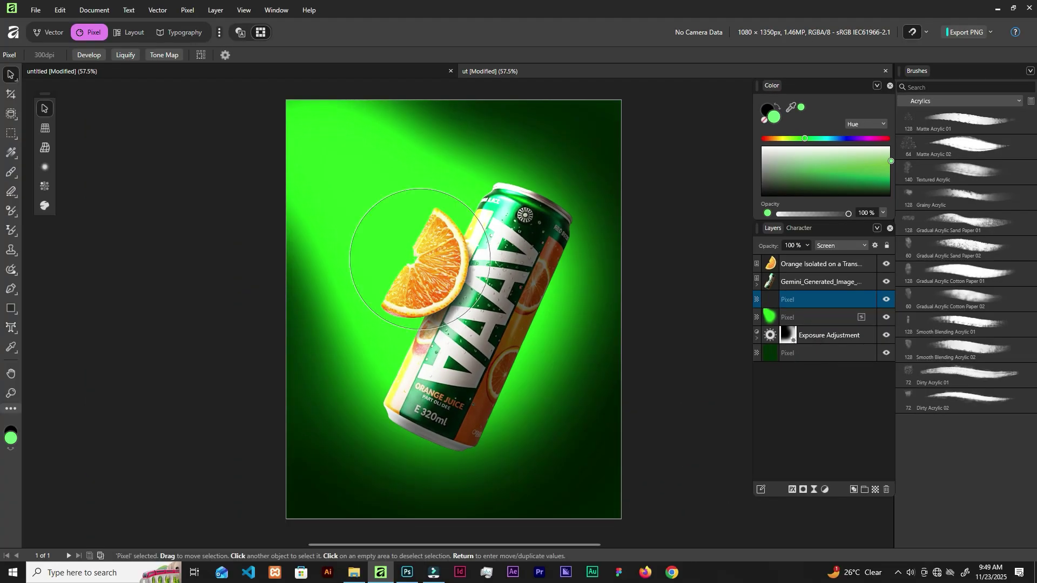
- Undo the first dab, raise the flow to 100% and paint a lighter green beam from the canvas's upper-left corner toward the can
{"action": "key", "text": "b"}
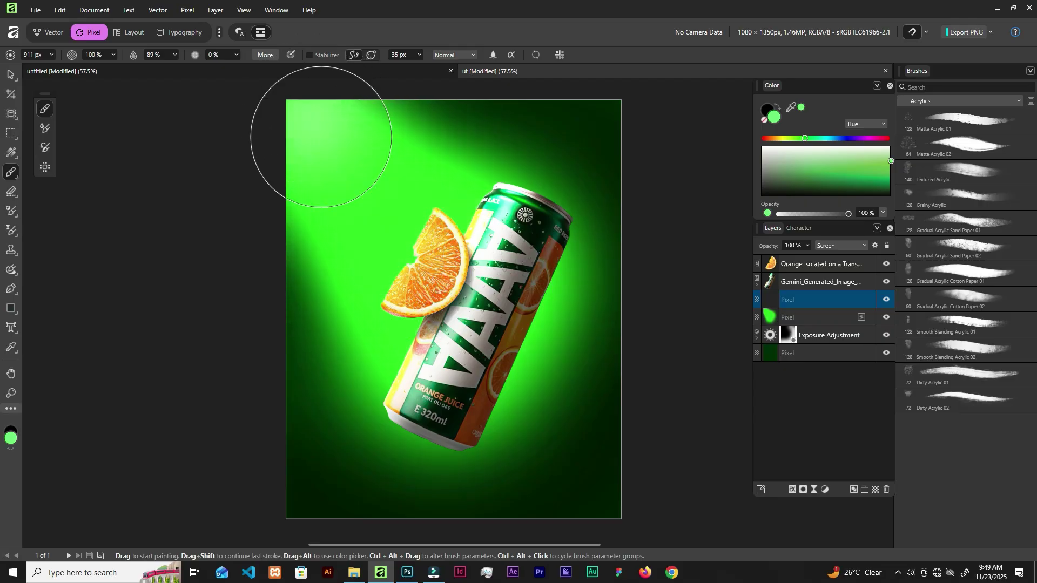
{"action": "key", "text": "ctrl+z"}
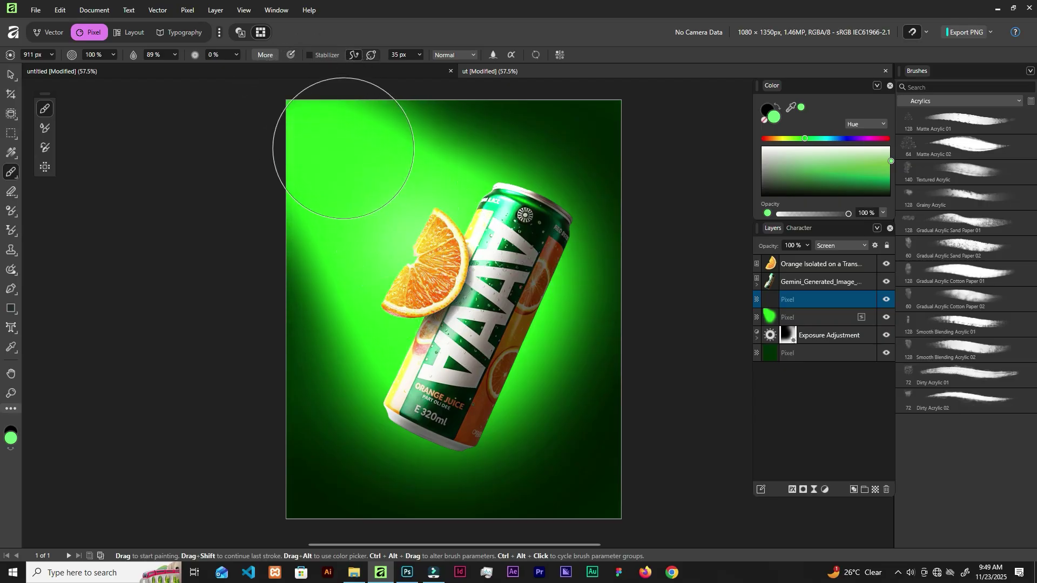
{"action": "left_click", "coordinate": [175, 54]}
{"action": "mouse_move", "coordinate": [176, 67]}
{"action": "left_mouse_down"}
{"action": "mouse_move", "coordinate": [289, 102]}
{"action": "mouse_move", "coordinate": [361, 161]}
{"action": "mouse_move", "coordinate": [294, 108]}
{"action": "mouse_move", "coordinate": [449, 276]}
{"action": "mouse_move", "coordinate": [414, 206]}
{"action": "mouse_move", "coordinate": [307, 117]}
{"action": "mouse_move", "coordinate": [415, 249]}
{"action": "mouse_move", "coordinate": [385, 233]}
{"action": "mouse_move", "coordinate": [422, 257]}
{"action": "mouse_move", "coordinate": [437, 292]}
{"action": "mouse_move", "coordinate": [426, 301]}
{"action": "mouse_move", "coordinate": [463, 252]}
{"action": "left_mouse_up"}
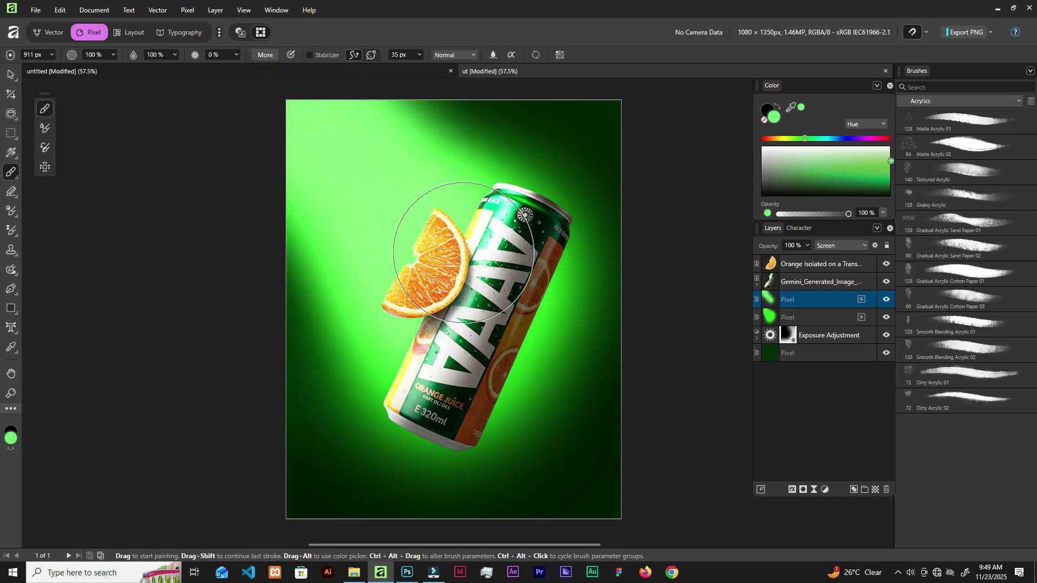
{"action": "key", "text": "v"}
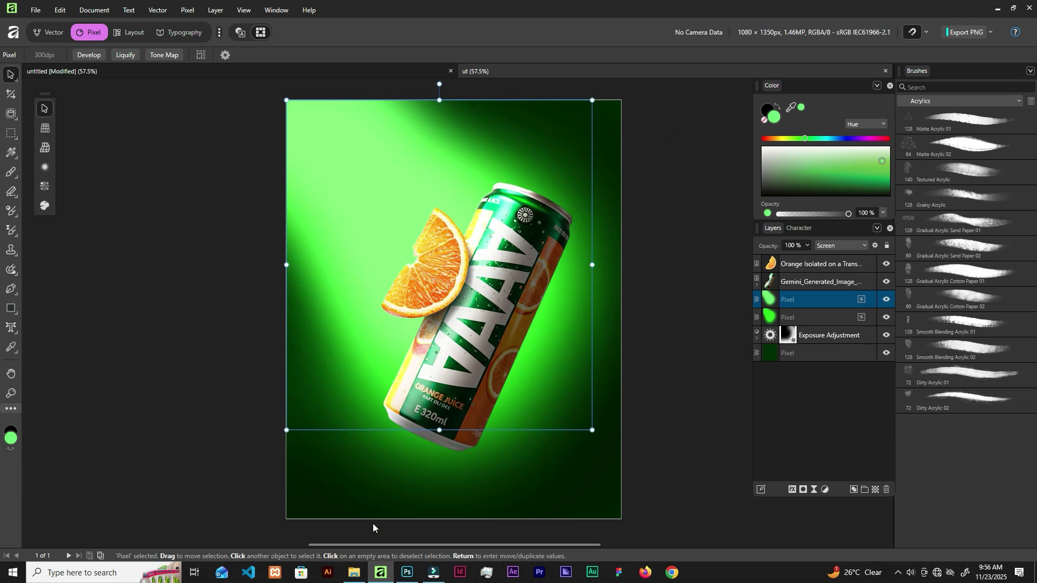
- Place the Light effect png image from the orange folder over the canvas's upper-left area, above the glow layers, and scale it to 85%
{"action": "left_click", "coordinate": [356, 573]}
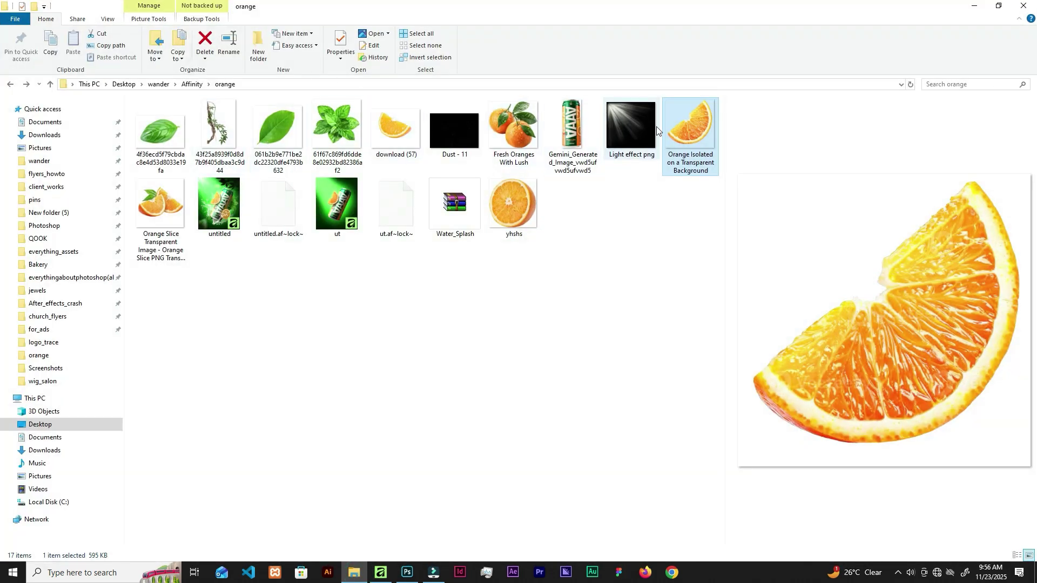
{"action": "left_click_drag", "start_coordinate": [630, 127], "coordinate": [453, 232]}
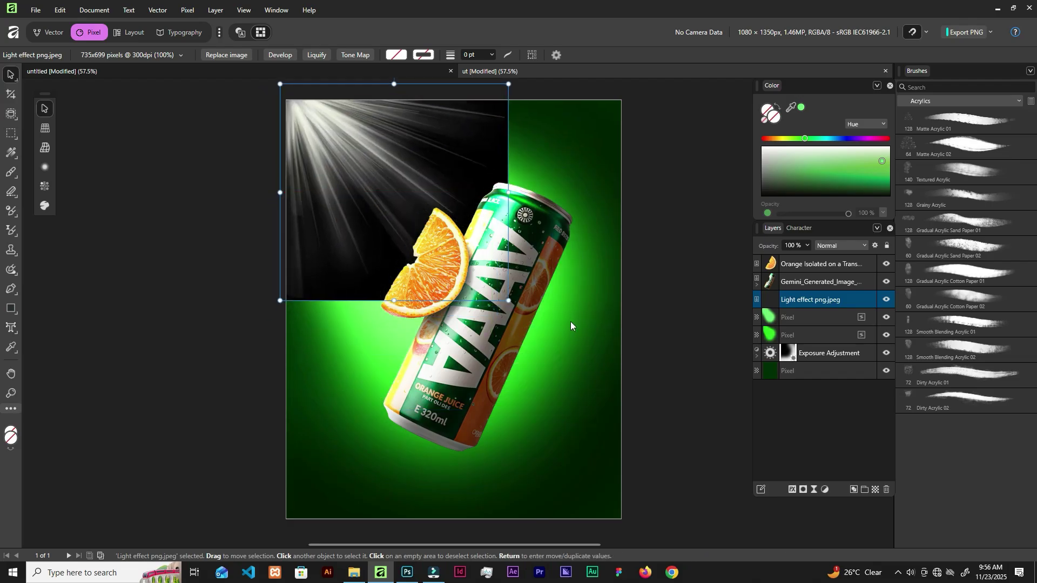
{"action": "left_click_drag", "start_coordinate": [508, 301], "coordinate": [474, 269]}
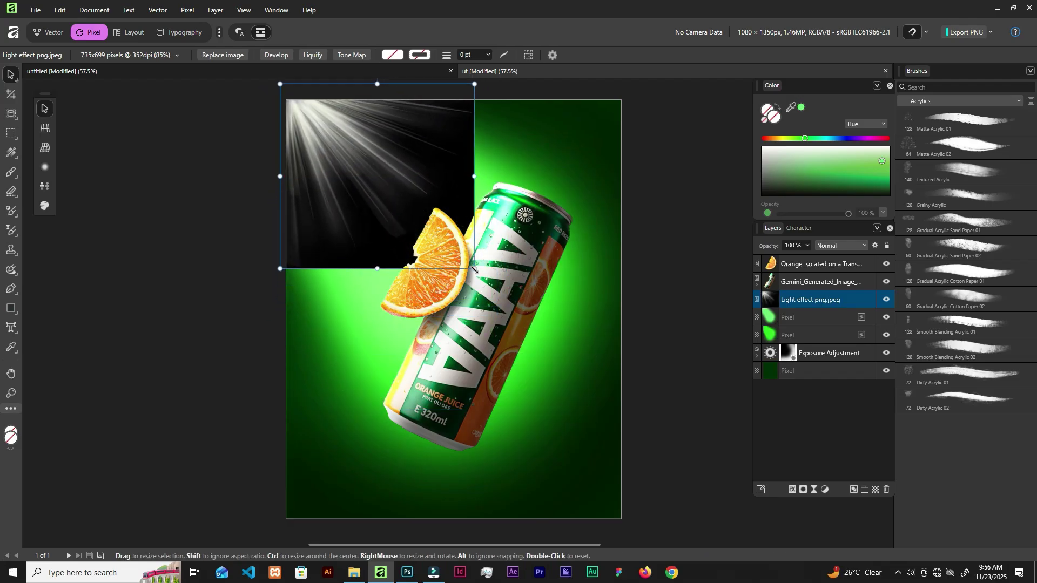
- Set the light effect image's blend mode to Screen, then shift it slightly and enlarge it so the rays reach the can
{"action": "left_click", "coordinate": [917, 45]}
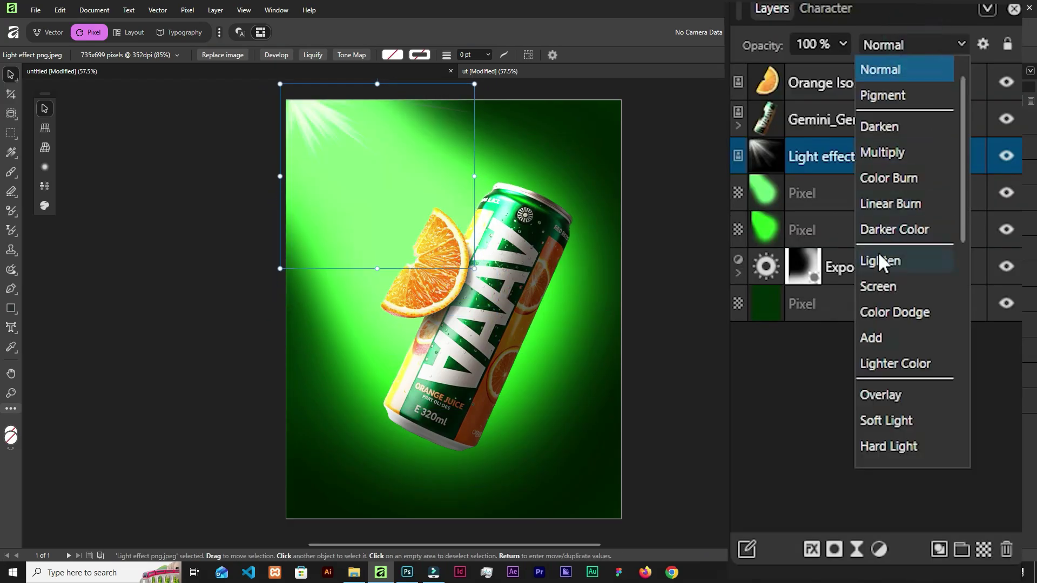
{"action": "left_click", "coordinate": [888, 285]}
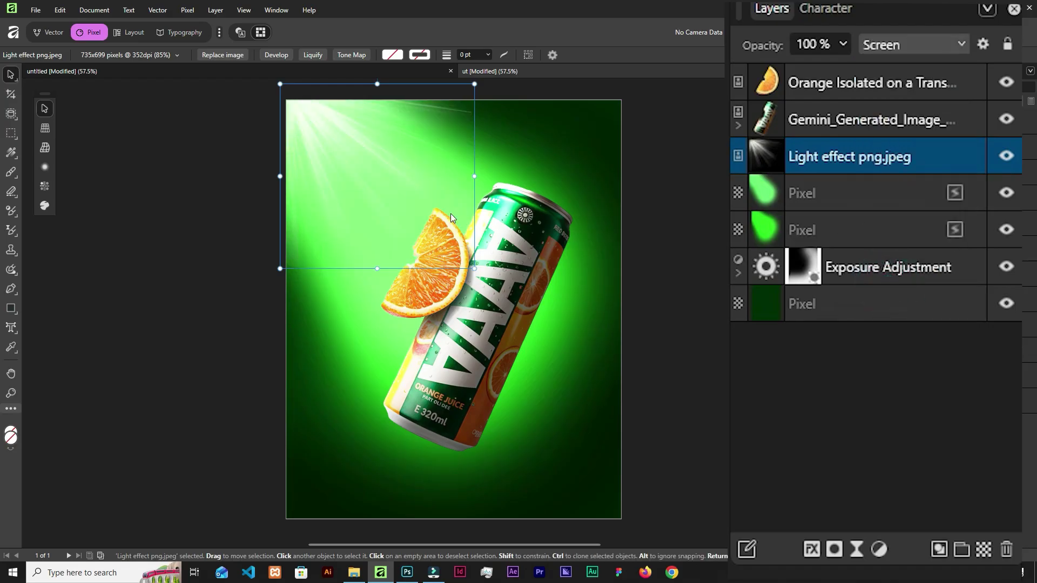
{"action": "left_click_drag", "start_coordinate": [395, 166], "coordinate": [393, 177]}
{"action": "left_click_drag", "start_coordinate": [474, 280], "coordinate": [509, 312]}
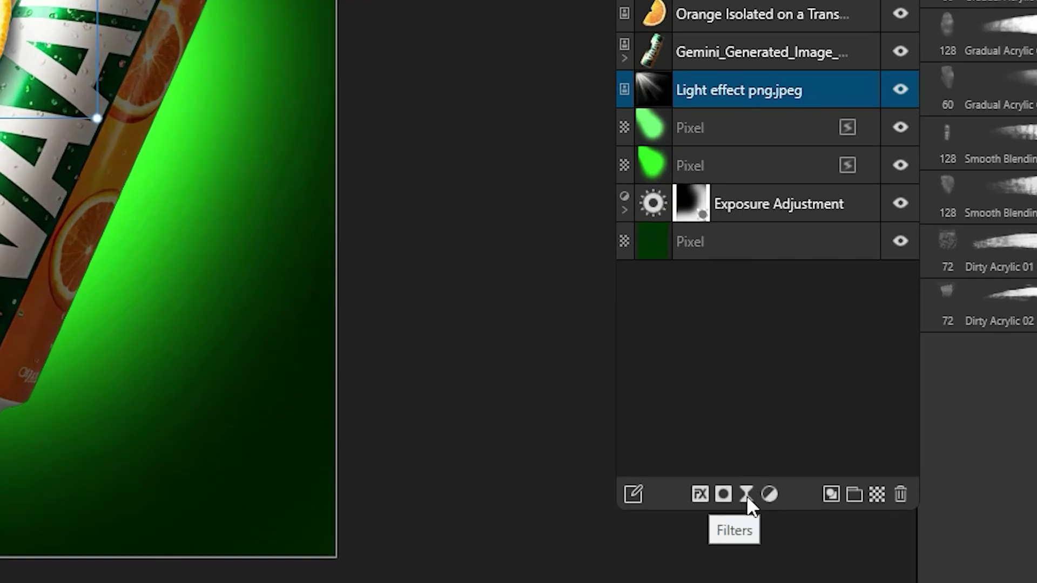
- Apply a live Gaussian Blur with a 3 px radius to the light effect image
{"action": "left_click", "coordinate": [813, 489]}
{"action": "left_click", "coordinate": [574, 142]}
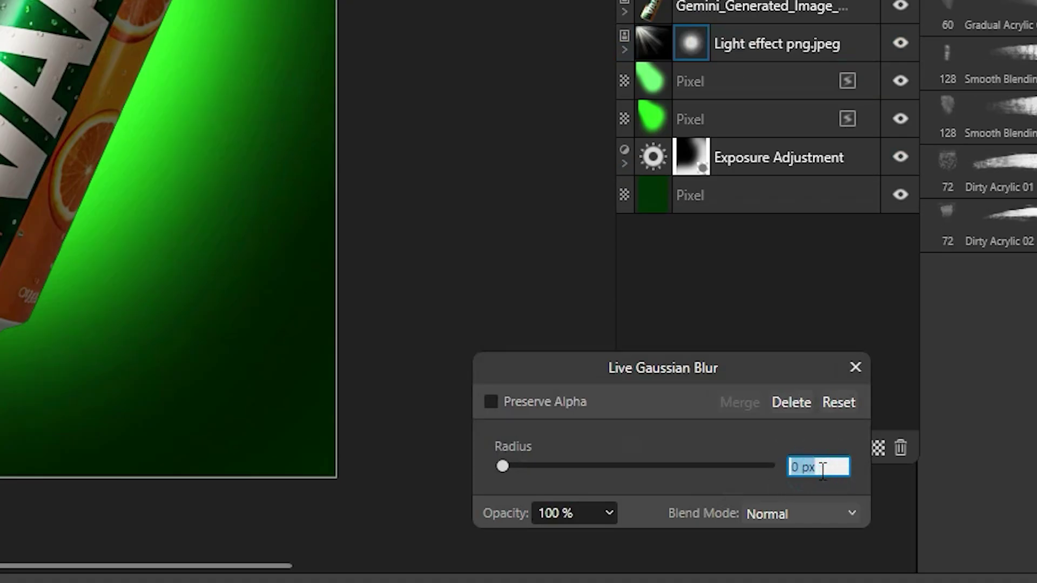
{"action": "key", "text": "Return"}
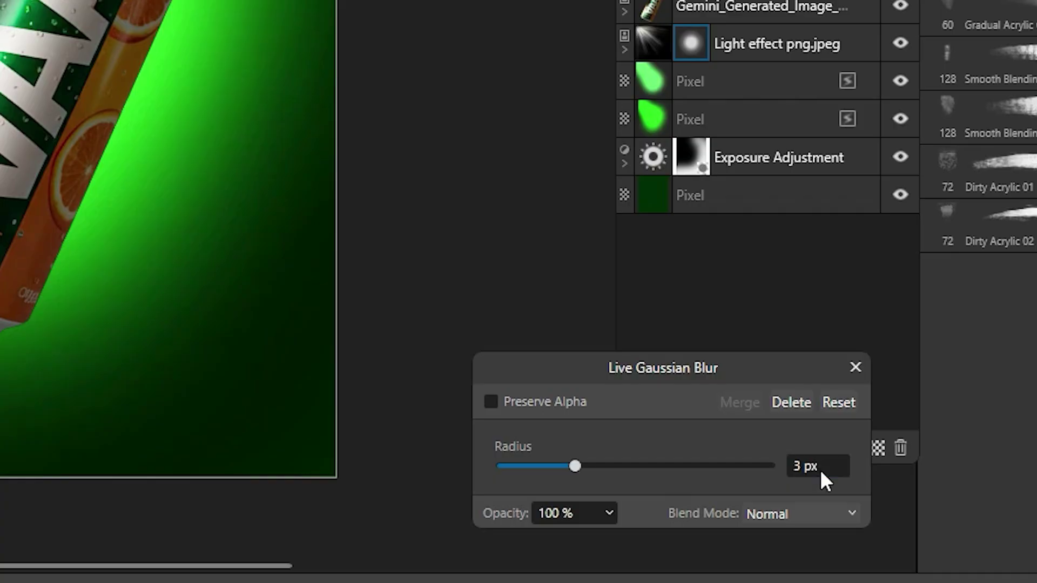
{"action": "left_click", "coordinate": [856, 367]}
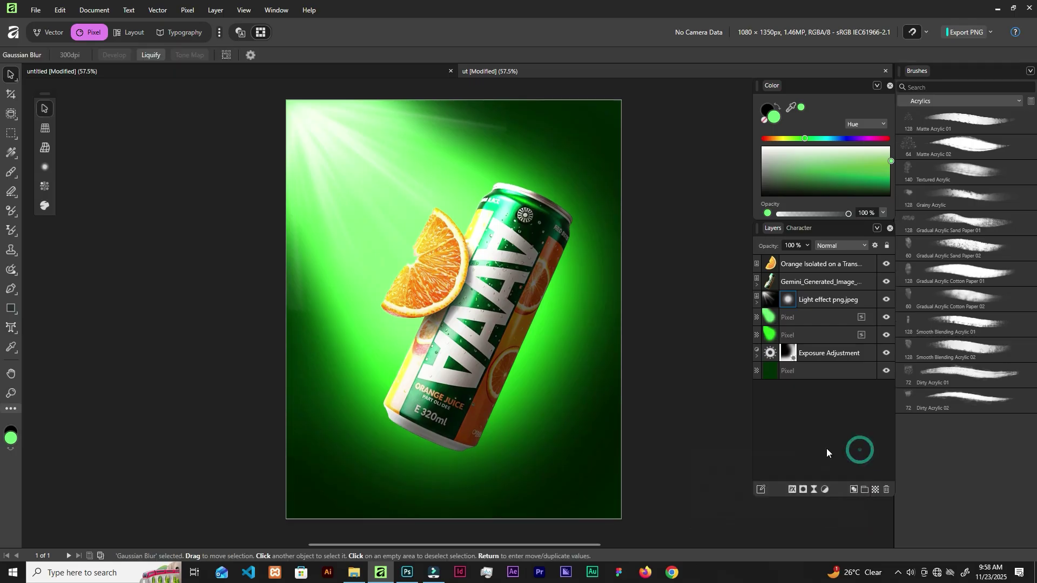
- Add a mask to the light effect layer and paint black on it to fade the outer rays into the background
{"action": "left_click", "coordinate": [867, 293]}
{"action": "left_click", "coordinate": [802, 490]}
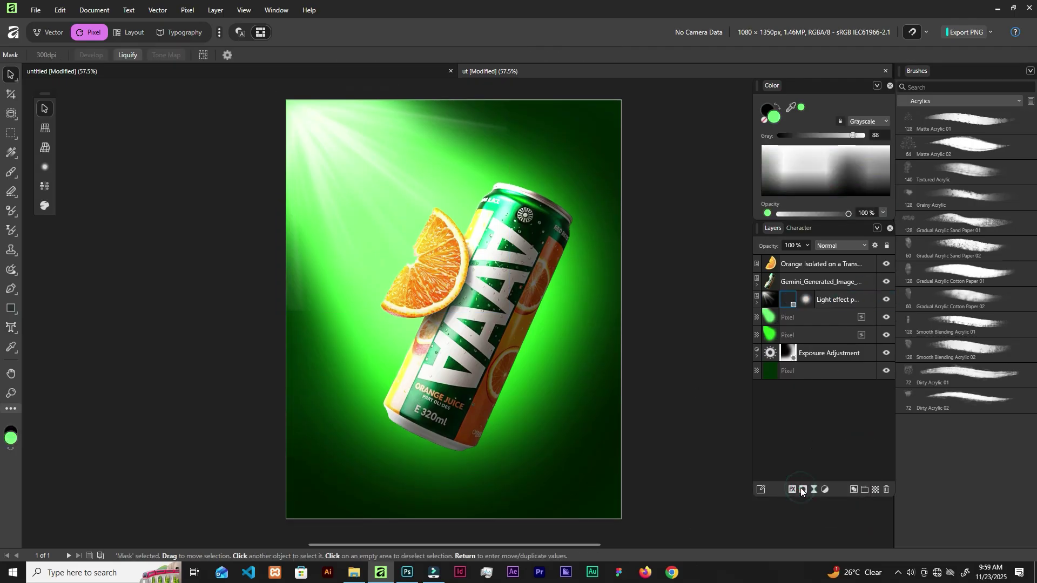
{"action": "key", "text": "b"}
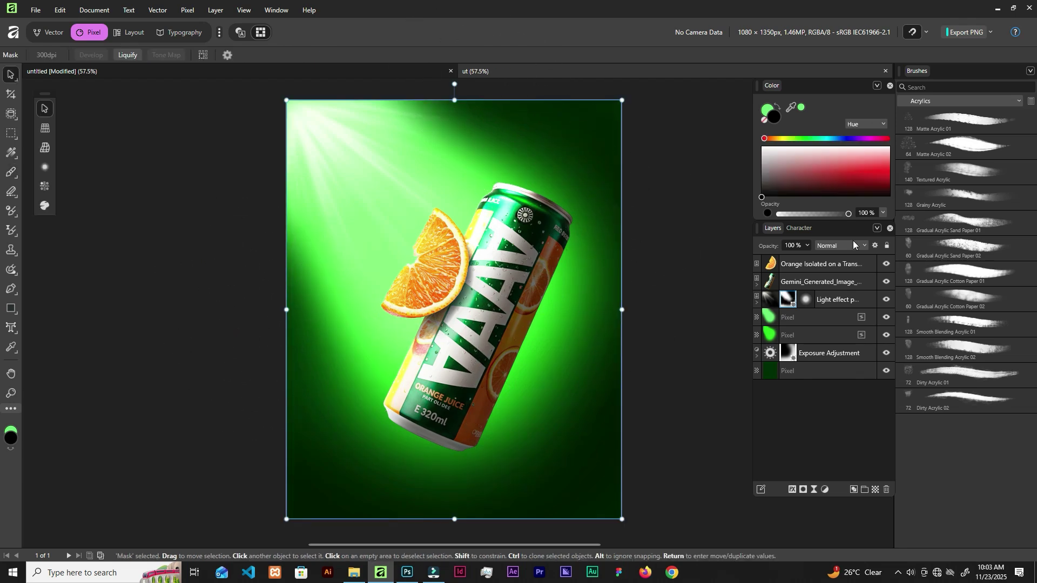
- Place the round orange image yhshs.png from the orange folder above the orange slice layer and flip it
{"action": "left_click", "coordinate": [841, 265]}
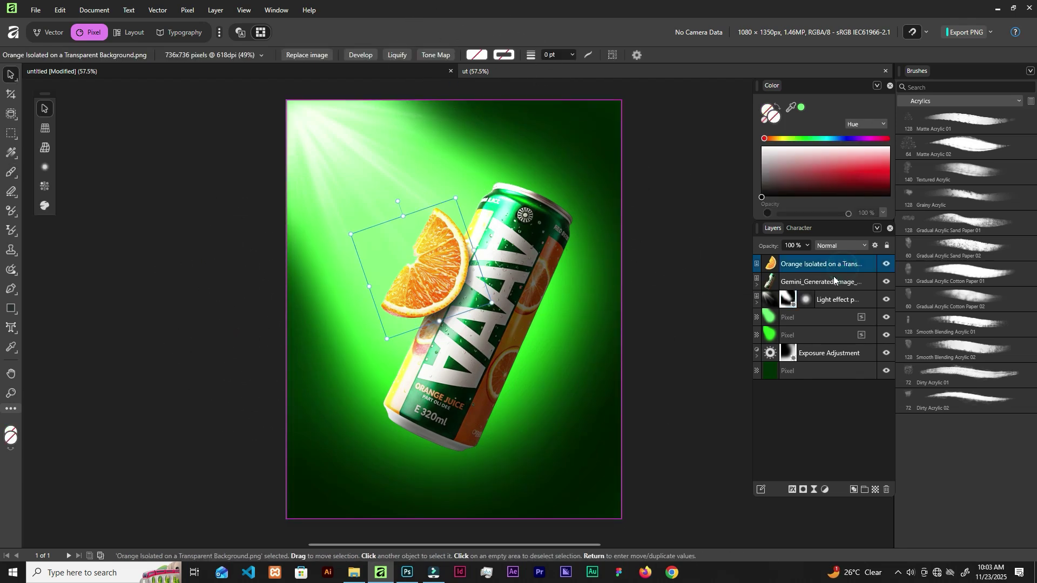
{"action": "left_click", "coordinate": [362, 577]}
{"action": "left_click", "coordinate": [522, 201]}
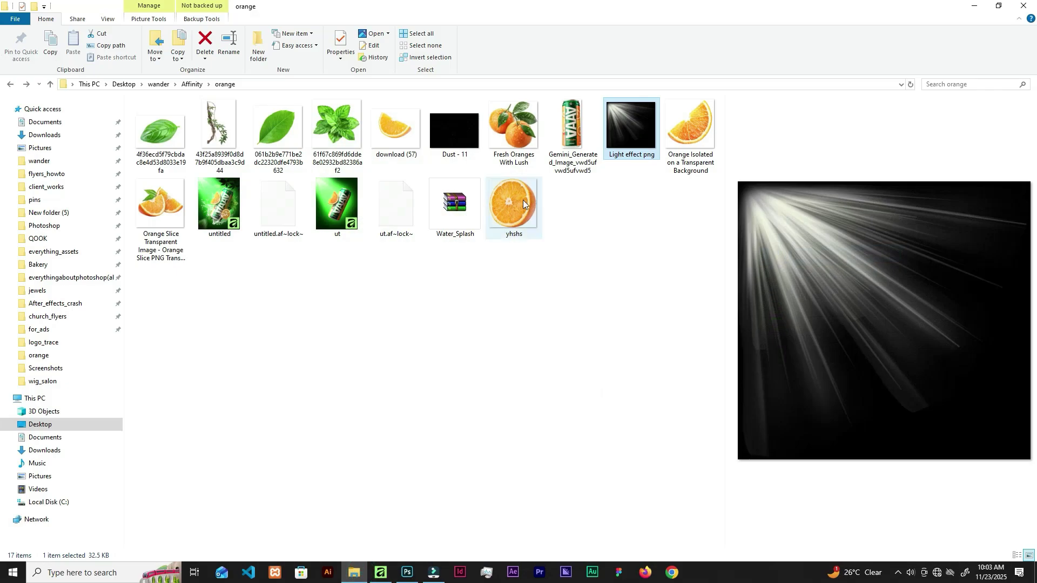
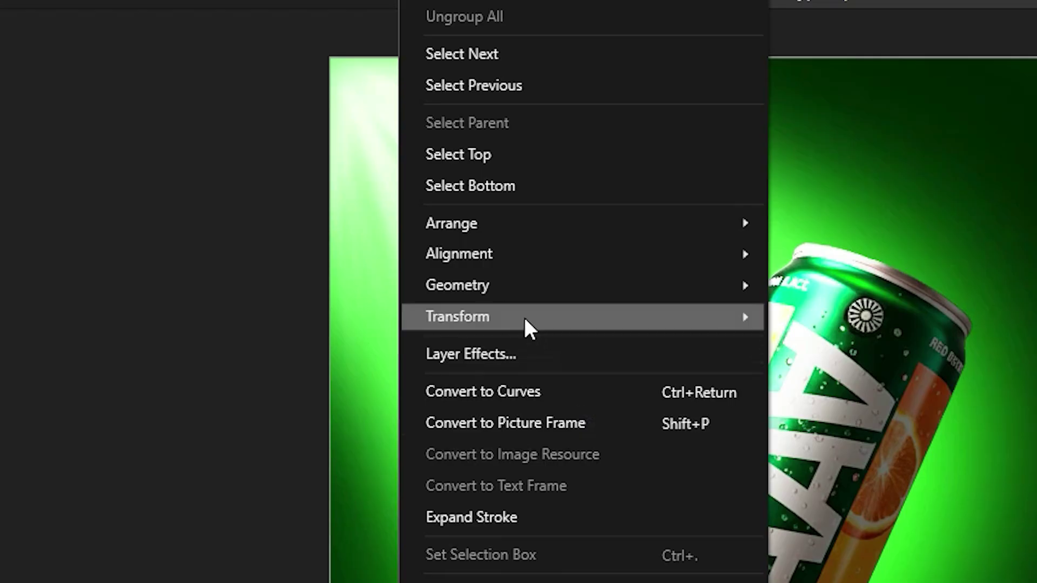
{"action": "left_click", "coordinate": [522, 313]}
{"action": "left_click", "coordinate": [288, 384]}
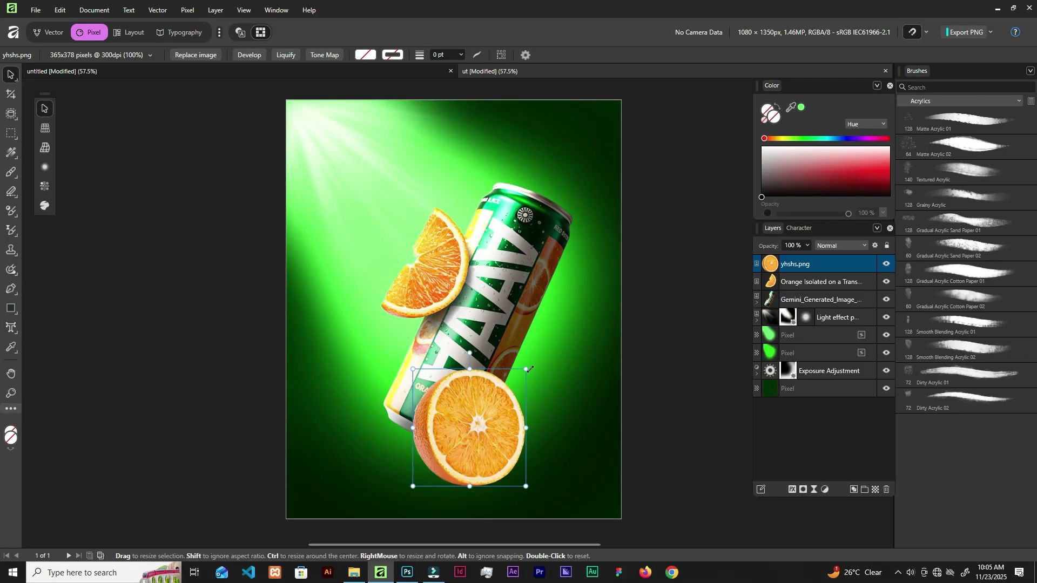
- Rotate the round orange clockwise, scale it down slightly and position it over the can's lower-right edge
{"action": "left_click_drag", "start_coordinate": [529, 366], "coordinate": [549, 400]}
{"action": "left_click_drag", "start_coordinate": [496, 429], "coordinate": [536, 420]}
{"action": "mouse_move", "coordinate": [529, 489]}
{"action": "left_mouse_down"}
{"action": "mouse_move", "coordinate": [518, 459]}
{"action": "mouse_move", "coordinate": [527, 488]}
{"action": "left_mouse_up"}
{"action": "left_click_drag", "start_coordinate": [530, 495], "coordinate": [519, 455]}
{"action": "left_click_drag", "start_coordinate": [567, 380], "coordinate": [566, 374]}
{"action": "left_click_drag", "start_coordinate": [530, 414], "coordinate": [514, 430]}
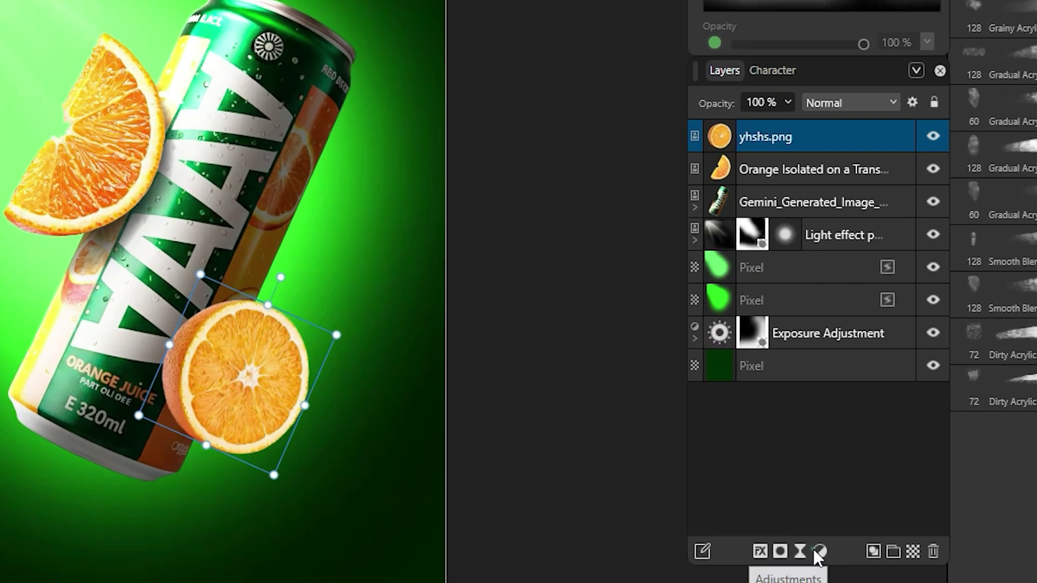
- Add an Exposure adjustment of -3 and nest it inside the round orange layer yhshs.png
{"action": "left_click", "coordinate": [824, 490]}
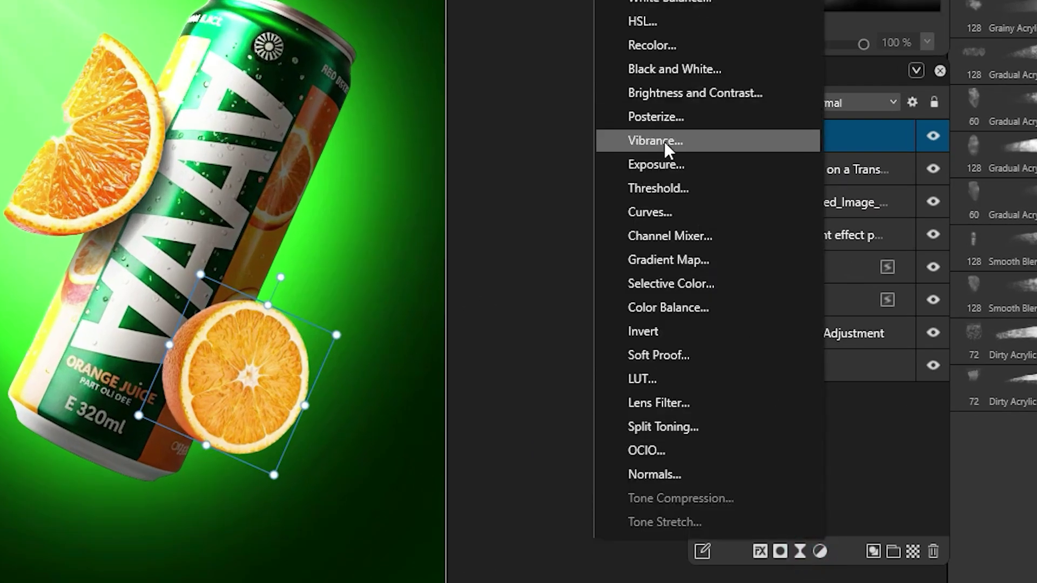
{"action": "left_click", "coordinate": [663, 168]}
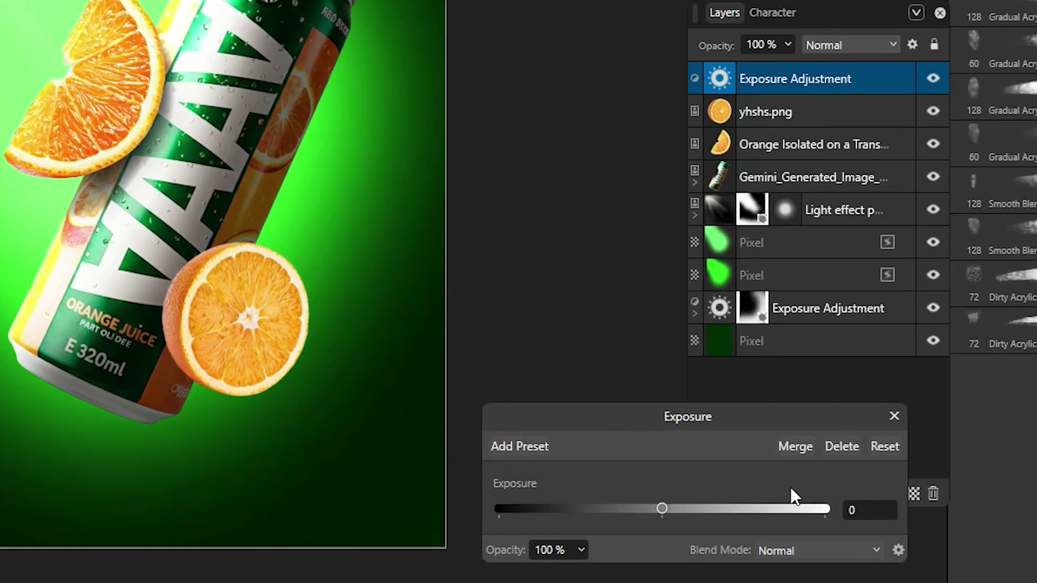
{"action": "left_click", "coordinate": [870, 512]}
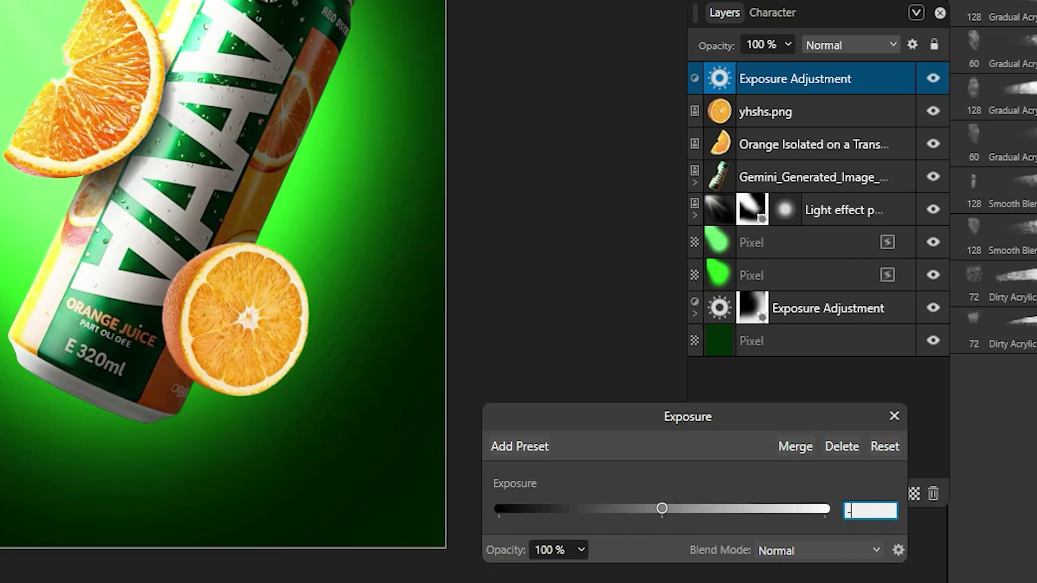
{"action": "key", "text": "Return"}
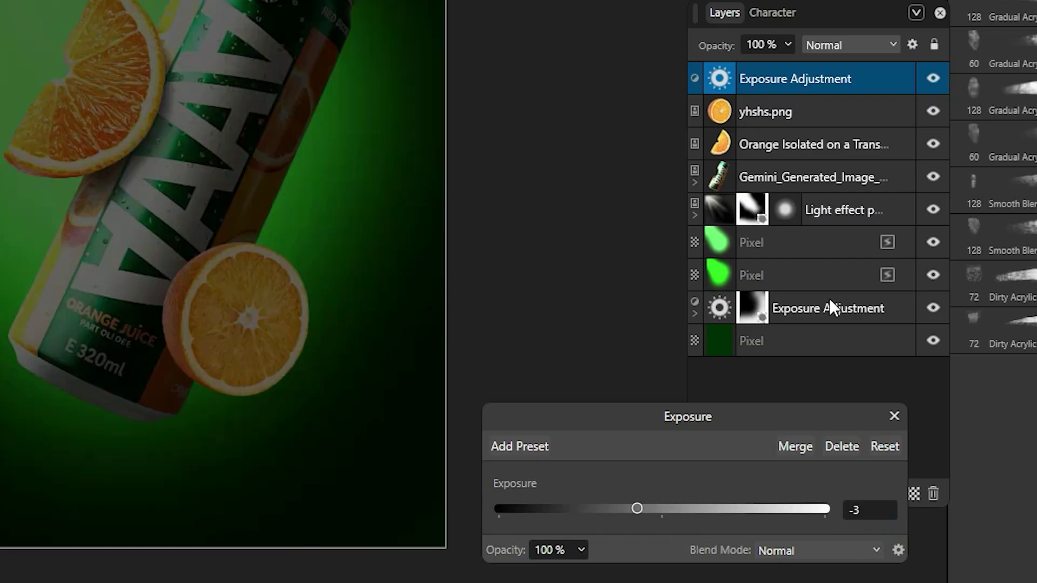
{"action": "left_click", "coordinate": [889, 415]}
{"action": "left_click_drag", "start_coordinate": [808, 64], "coordinate": [810, 115]}
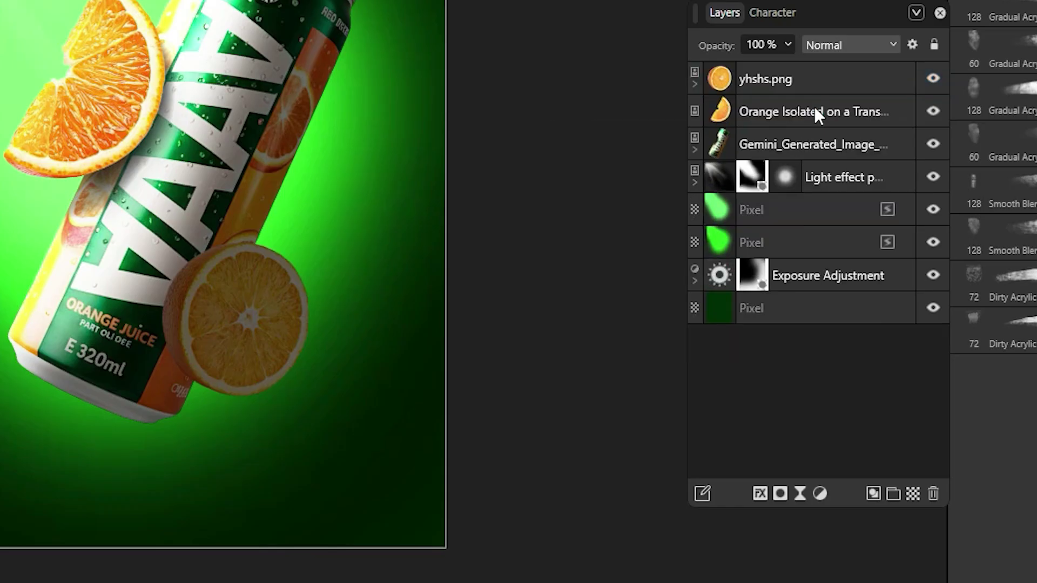
{"action": "left_click", "coordinate": [695, 84]}
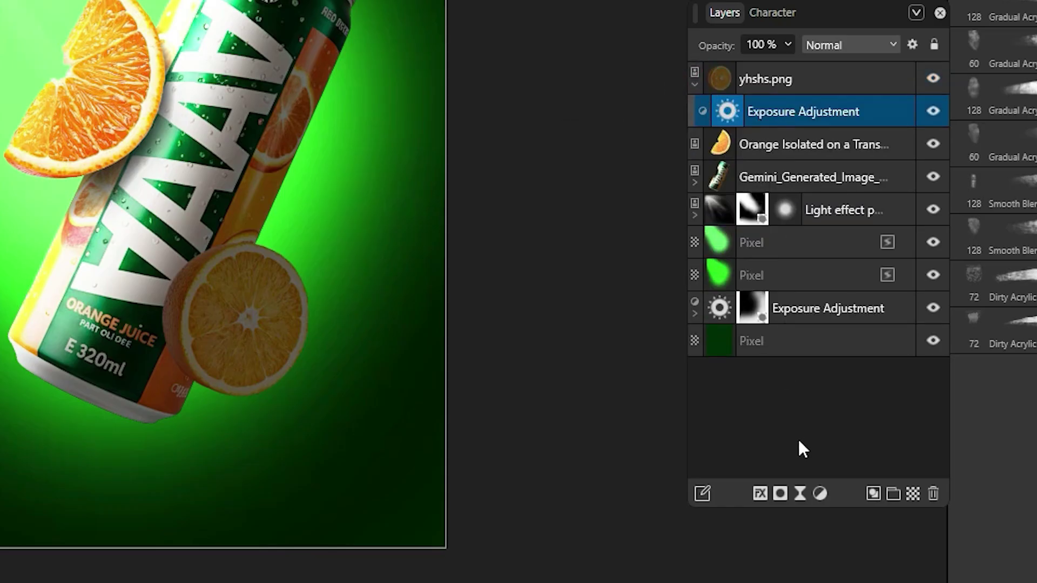
- Add a mask to the round orange's Exposure adjustment and paint black on it with a 248 px brush to relight the orange's upper-left edge
{"action": "left_click", "coordinate": [781, 492]}
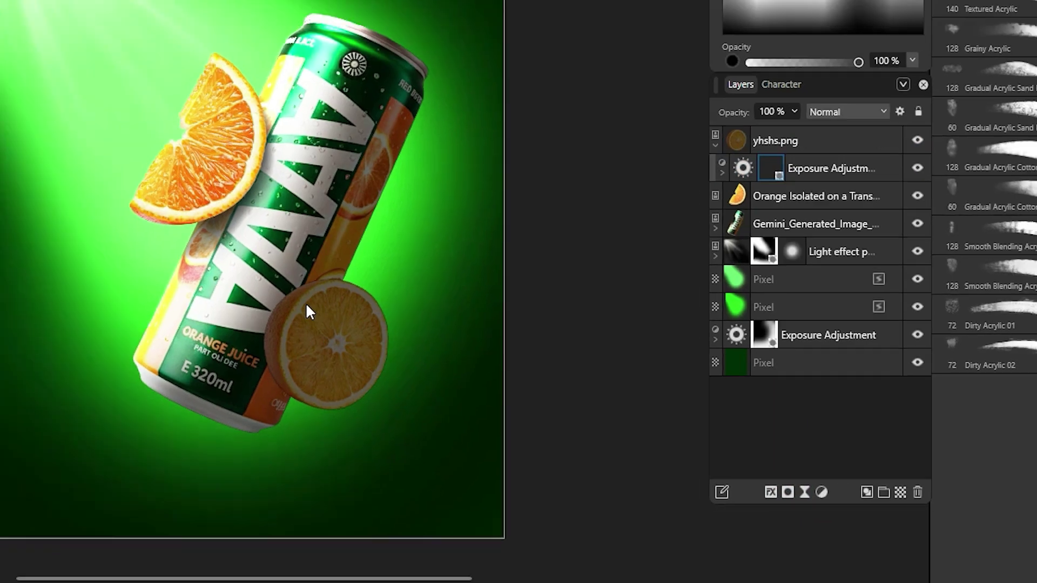
{"action": "scroll", "coordinate": [514, 350], "scroll_direction": "up", "scroll_amount": 5}
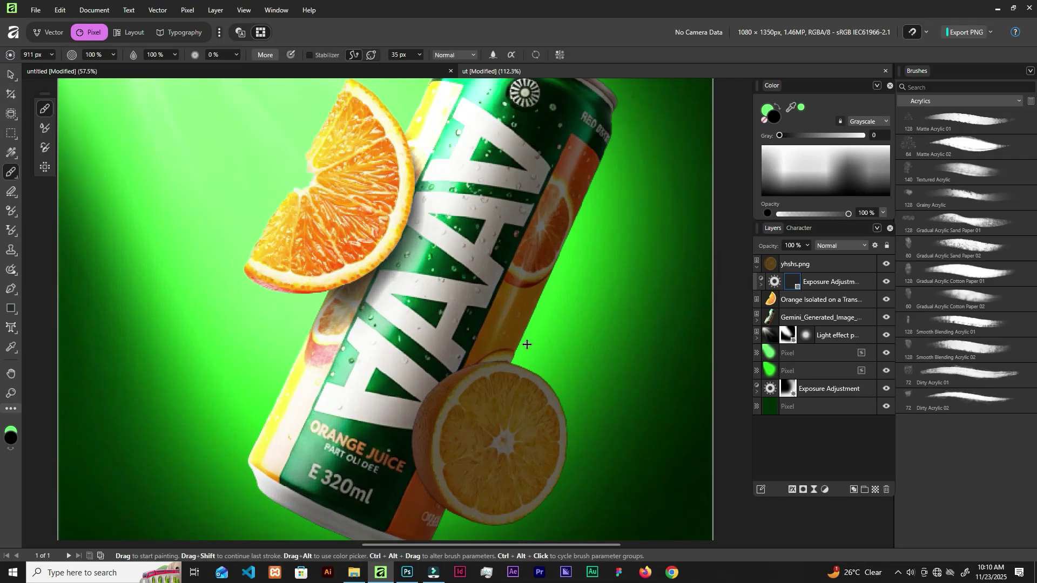
{"action": "key", "text": "ctrl+z"}
{"action": "key", "text": "ctrl+z"}
{"action": "key", "text": "["}
{"action": "key", "text": "["}
{"action": "key", "text": "["}
{"action": "key", "text": "["}
{"action": "key", "text": "["}
{"action": "key", "text": "["}
{"action": "key", "text": "["}
{"action": "key", "text": "["}
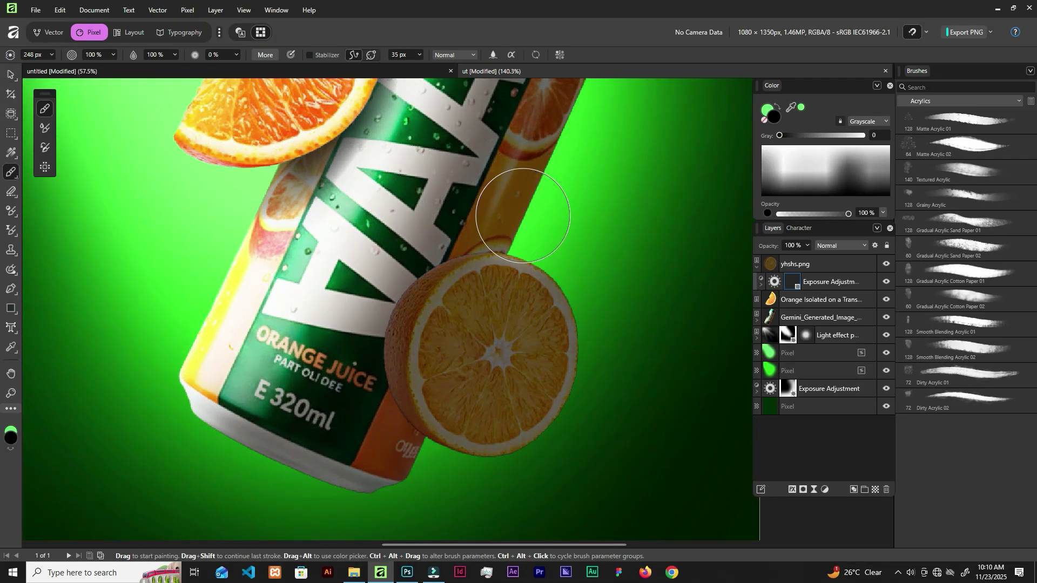
{"action": "mouse_move", "coordinate": [570, 250]}
{"action": "left_mouse_down"}
{"action": "mouse_move", "coordinate": [467, 218]}
{"action": "mouse_move", "coordinate": [378, 238]}
{"action": "mouse_move", "coordinate": [586, 231]}
{"action": "mouse_move", "coordinate": [403, 237]}
{"action": "left_mouse_up"}
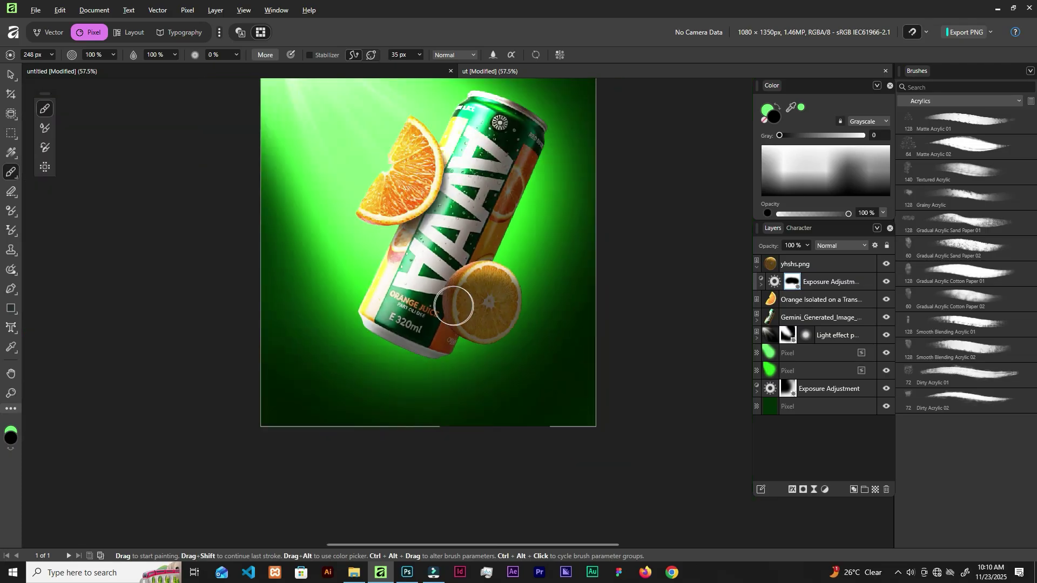
{"action": "scroll", "coordinate": [455, 299], "scroll_direction": "up", "scroll_amount": 3}
{"action": "scroll", "coordinate": [490, 377], "scroll_direction": "up", "scroll_amount": 3}
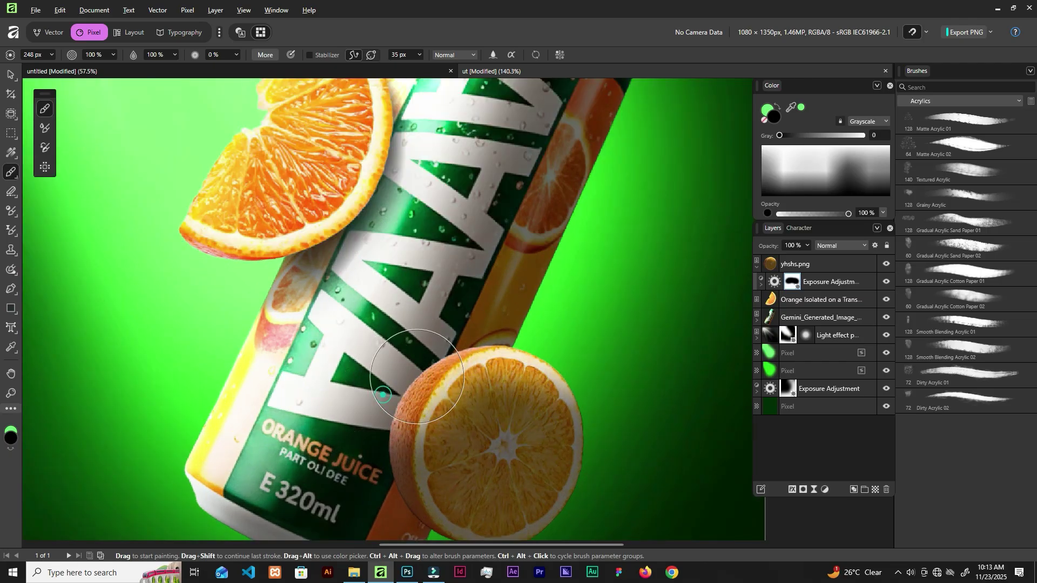
{"action": "scroll", "coordinate": [497, 302], "scroll_direction": "down", "scroll_amount": 3}
{"action": "scroll", "coordinate": [497, 301], "scroll_direction": "down", "scroll_amount": 2}
{"action": "scroll", "coordinate": [498, 302], "scroll_direction": "up", "scroll_amount": 2}
{"action": "scroll", "coordinate": [497, 301], "scroll_direction": "down", "scroll_amount": 1}
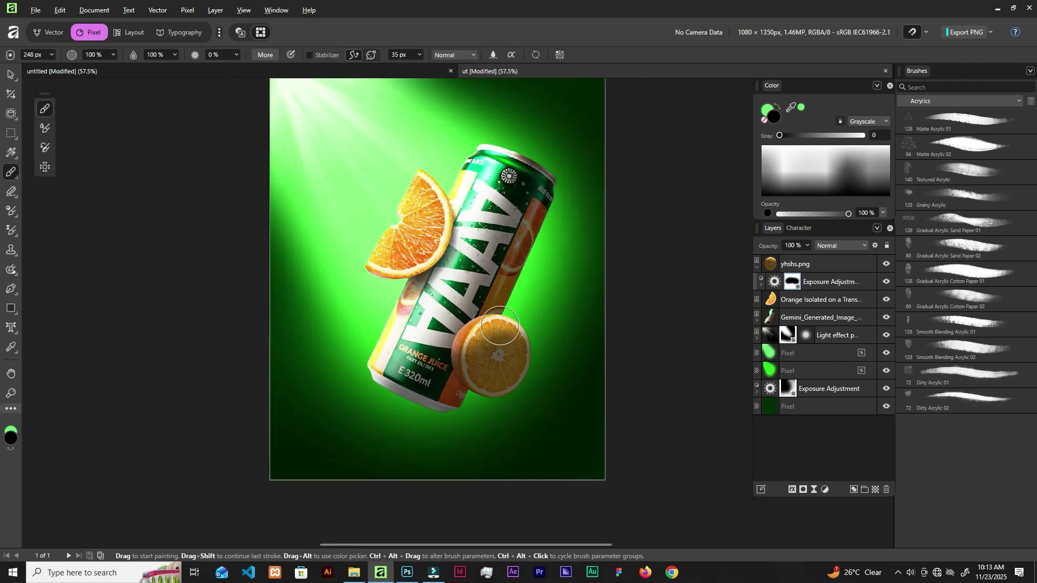
- Add an empty pixel layer directly above the orange slice layer, beneath the round orange
{"action": "key", "text": "v"}
{"action": "scroll", "coordinate": [417, 270], "scroll_direction": "up", "scroll_amount": 2}
{"action": "scroll", "coordinate": [416, 270], "scroll_direction": "down", "scroll_amount": 2}
{"action": "scroll", "coordinate": [416, 270], "scroll_direction": "left", "scroll_amount": 1}
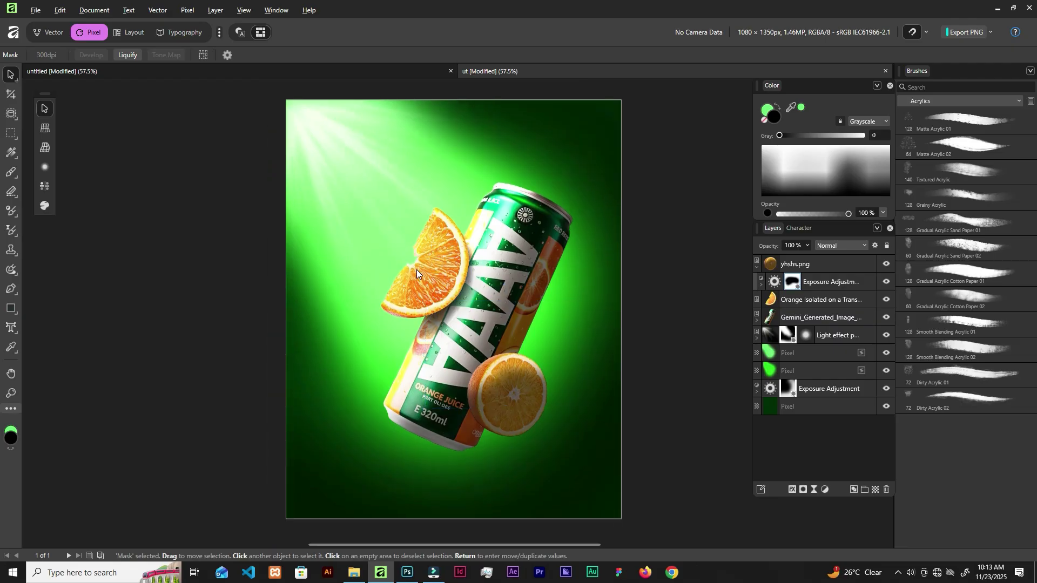
{"action": "scroll", "coordinate": [417, 270], "scroll_direction": "up", "scroll_amount": 1}
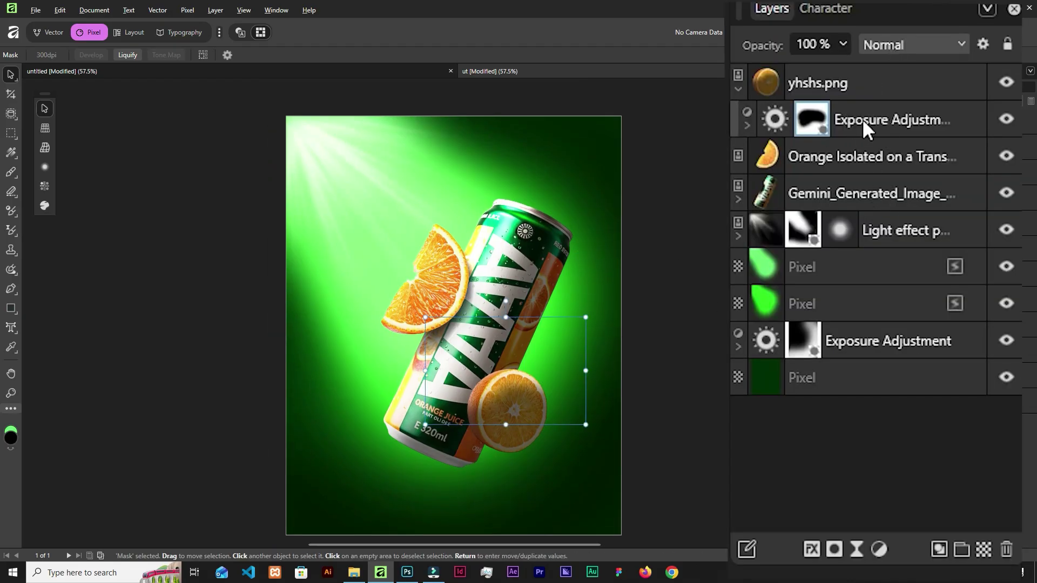
{"action": "left_click", "coordinate": [738, 89]}
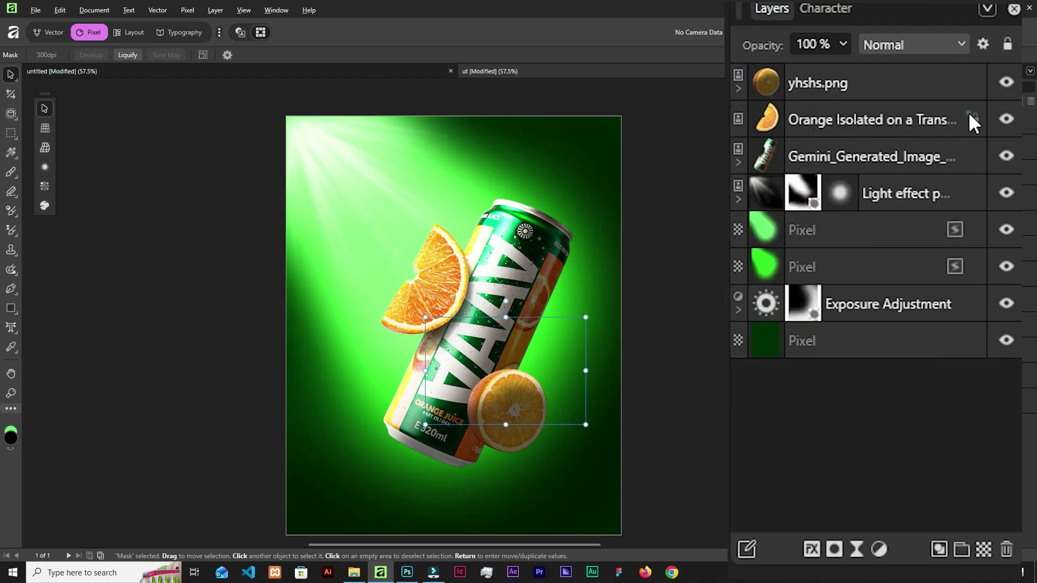
{"action": "left_click", "coordinate": [957, 124]}
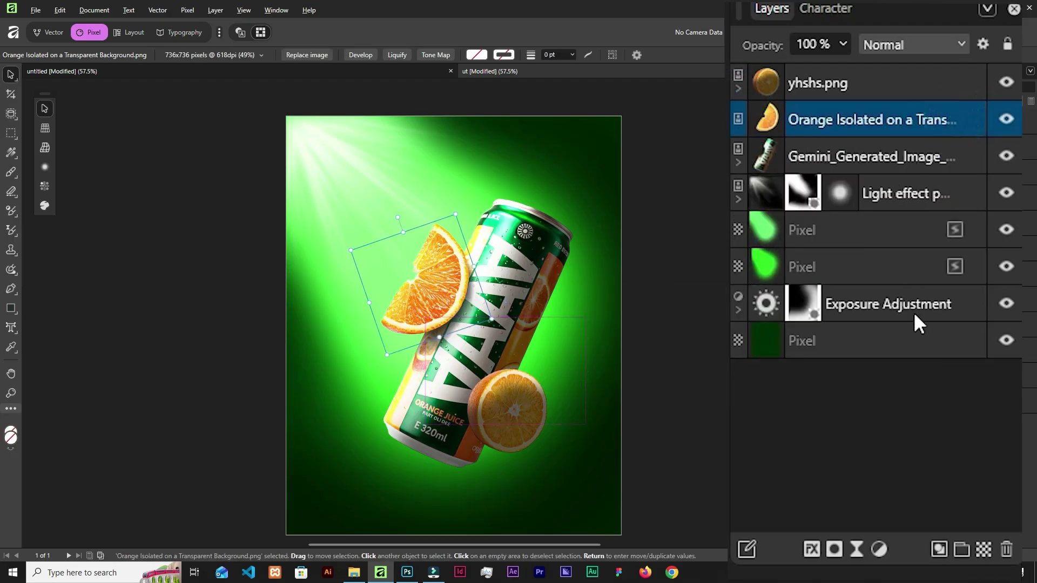
{"action": "left_click", "coordinate": [984, 547]}
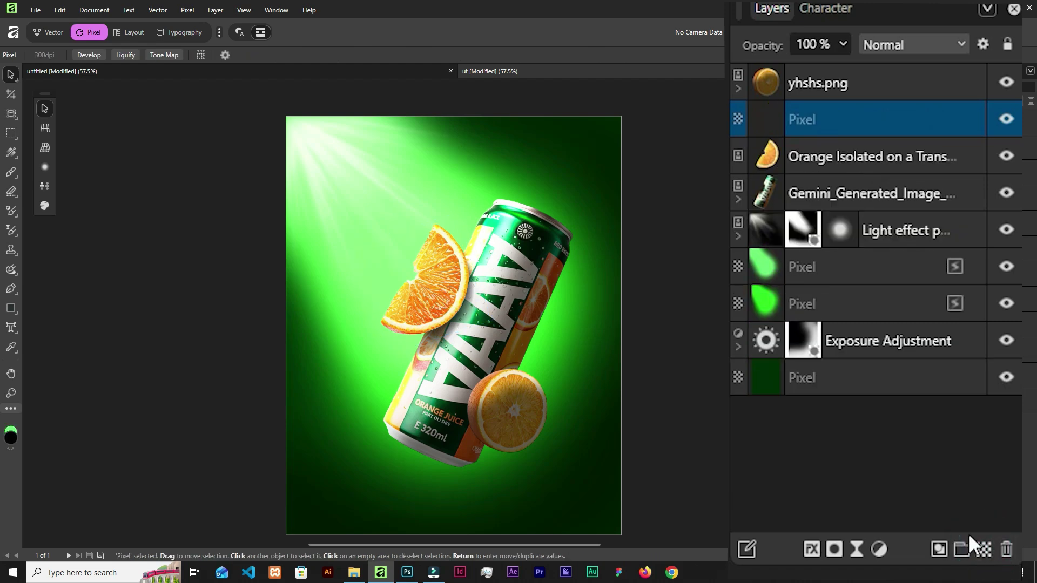
- Paint a soft black shadow on the can along the round orange's left edge with a 130 px brush
{"action": "scroll", "coordinate": [507, 423], "scroll_direction": "up", "scroll_amount": 3}
{"action": "scroll", "coordinate": [480, 386], "scroll_direction": "down", "scroll_amount": 1}
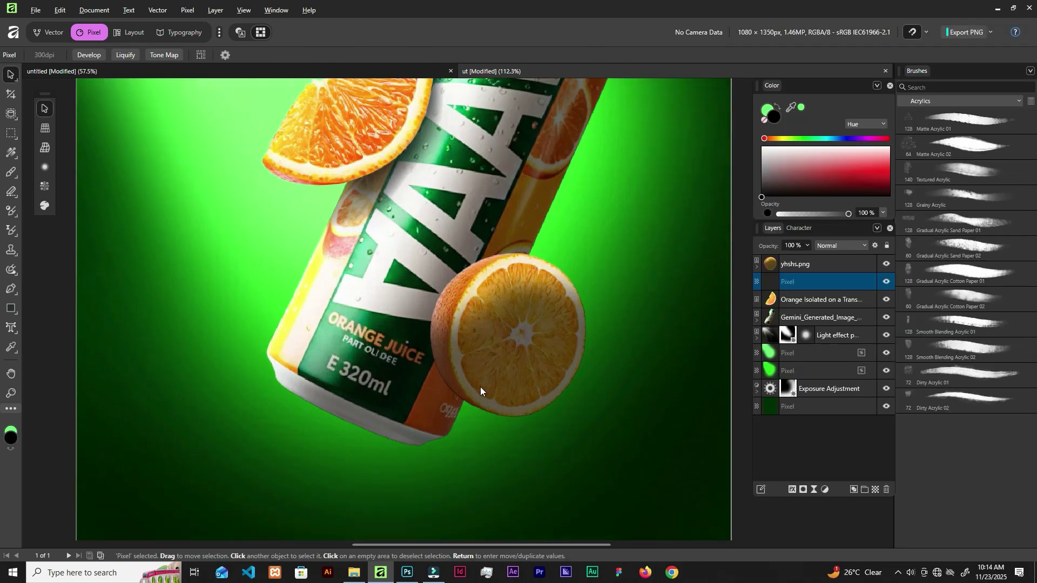
{"action": "scroll", "coordinate": [464, 381], "scroll_direction": "up", "scroll_amount": 3}
{"action": "key", "text": "b"}
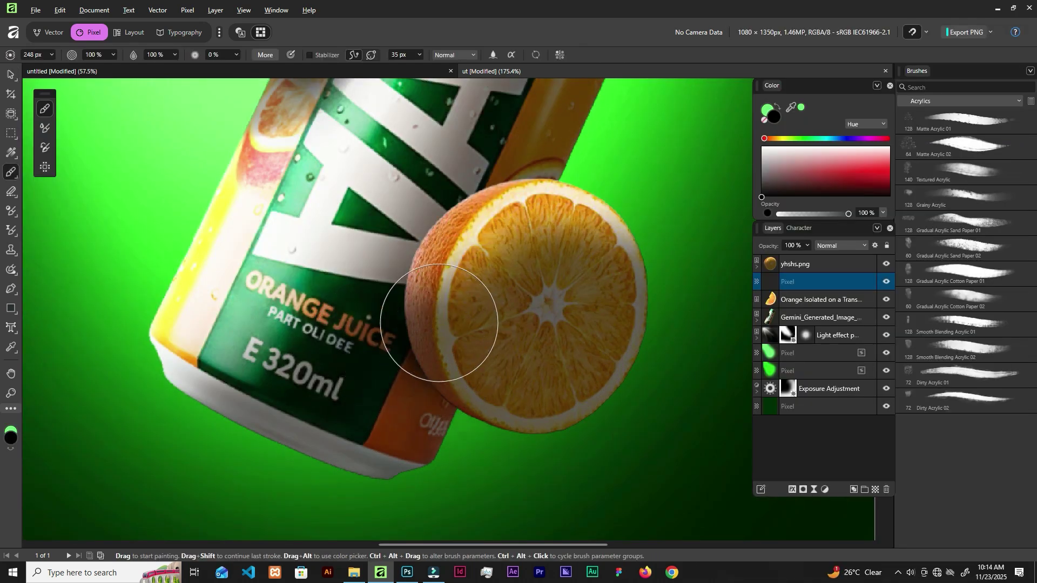
{"action": "key", "text": "bracketleft"}
{"action": "key", "text": "bracketleft"}
{"action": "key", "text": "bracketleft"}
{"action": "key", "text": "bracketleft"}
{"action": "key", "text": "bracketleft"}
{"action": "key", "text": "bracketleft"}
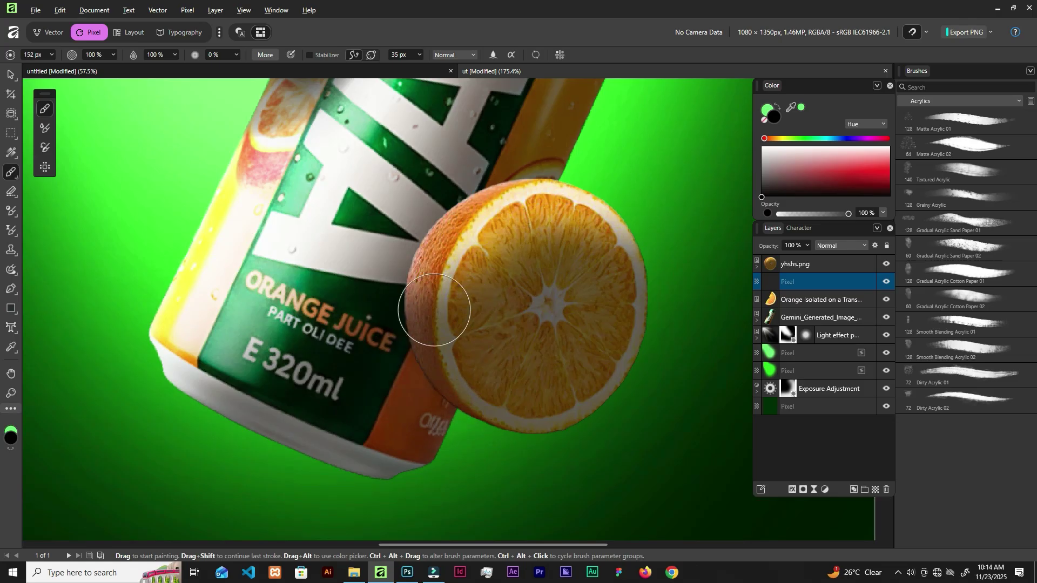
{"action": "left_click", "coordinate": [426, 308]}
{"action": "left_click_drag", "start_coordinate": [426, 352], "coordinate": [447, 384]}
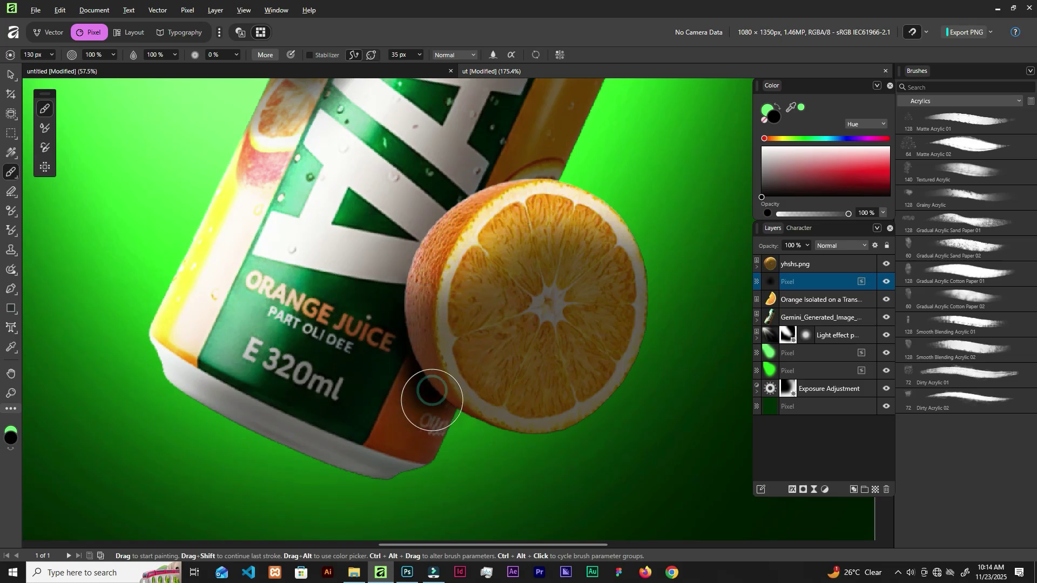
- Undo the last shadow stroke, lower the brush flow to 43 % and extend the shadow around the round orange's lower-left and upper-left edges
{"action": "key", "text": "ctrl+z"}
{"action": "left_click", "coordinate": [172, 54]}
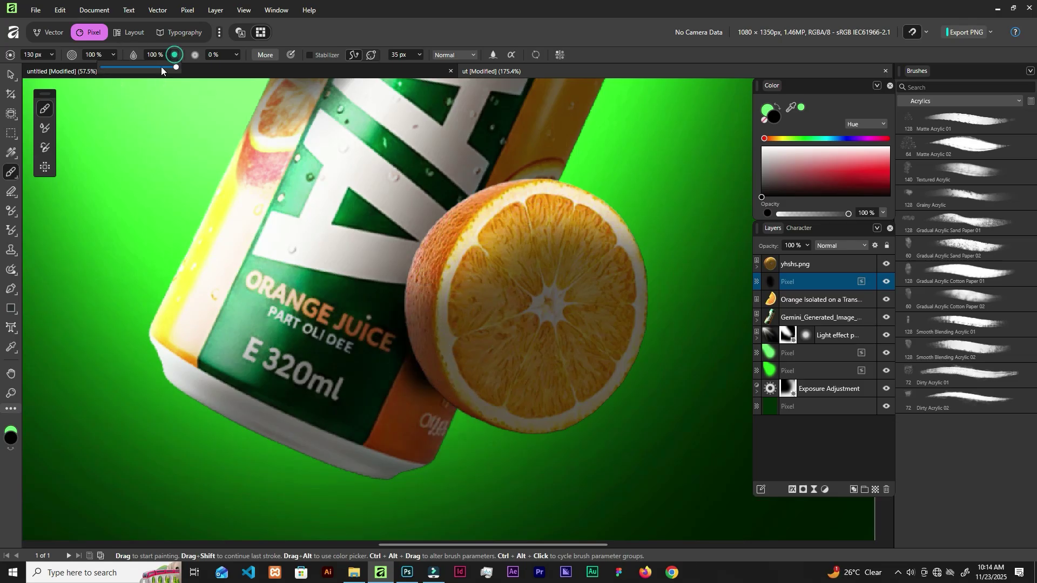
{"action": "mouse_move", "coordinate": [438, 296]}
{"action": "left_mouse_down"}
{"action": "mouse_move", "coordinate": [417, 379]}
{"action": "mouse_move", "coordinate": [432, 395]}
{"action": "mouse_move", "coordinate": [412, 370]}
{"action": "left_mouse_up"}
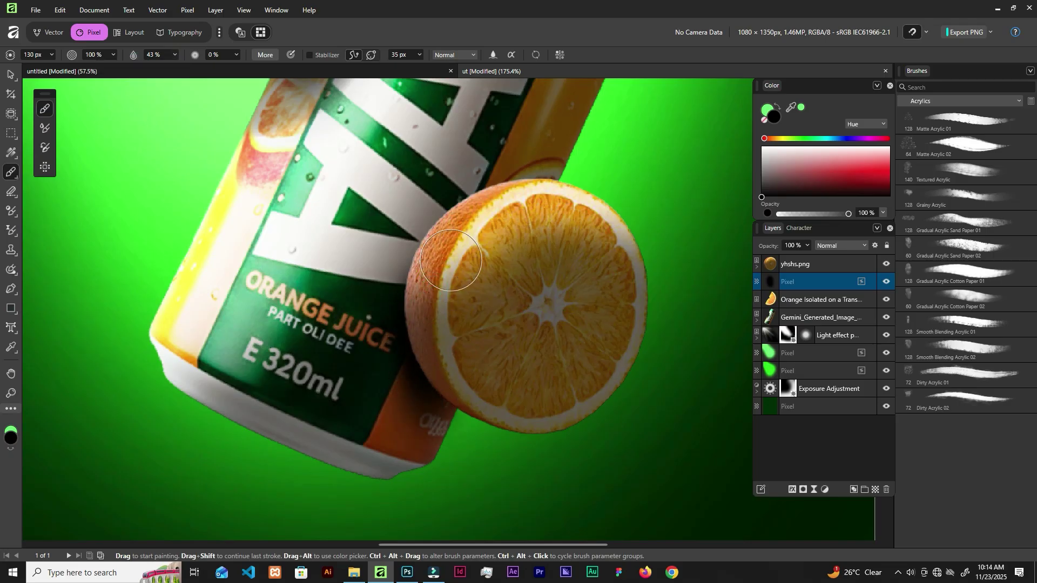
{"action": "mouse_move", "coordinate": [450, 260]}
{"action": "left_mouse_down"}
{"action": "mouse_move", "coordinate": [409, 369]}
{"action": "mouse_move", "coordinate": [420, 417]}
{"action": "mouse_move", "coordinate": [447, 259]}
{"action": "mouse_move", "coordinate": [422, 282]}
{"action": "mouse_move", "coordinate": [402, 380]}
{"action": "mouse_move", "coordinate": [428, 278]}
{"action": "mouse_move", "coordinate": [460, 246]}
{"action": "left_mouse_up"}
{"action": "key", "text": "ctrl+0"}
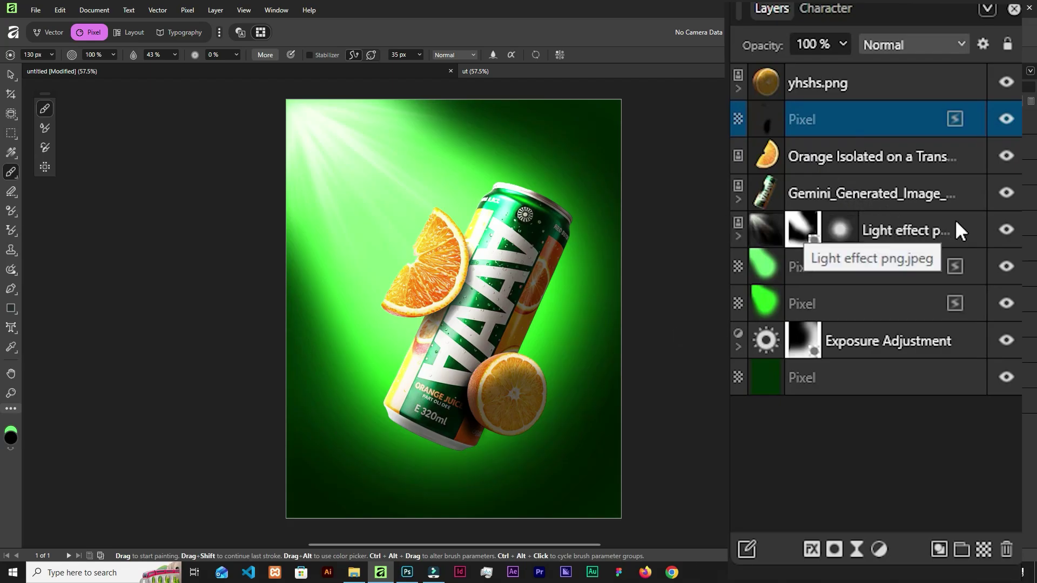
- Place the mint leaves image 61f67c869fd6dde8e02932bd82386af2.png above the light effect layer and position it behind the can's right side, above the round orange
{"action": "left_click", "coordinate": [938, 221]}
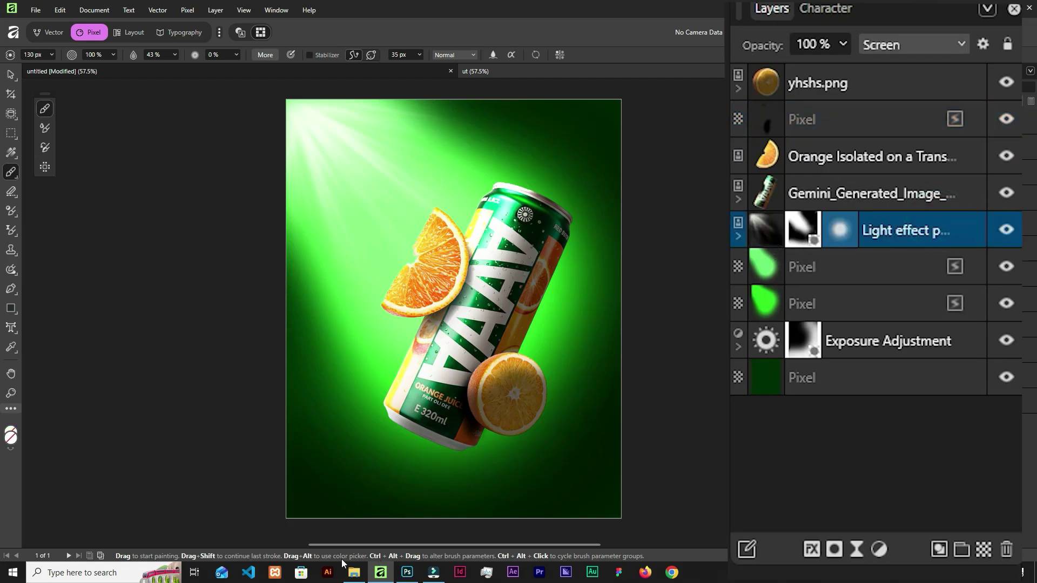
{"action": "left_click", "coordinate": [353, 572]}
{"action": "left_click", "coordinate": [337, 129]}
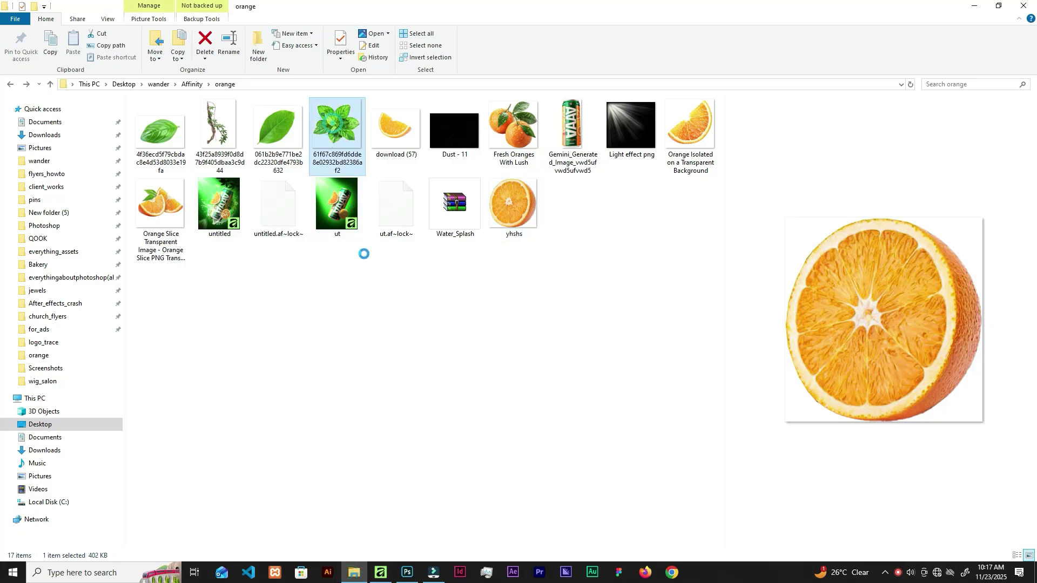
{"action": "left_click_drag", "start_coordinate": [364, 253], "coordinate": [537, 429]}
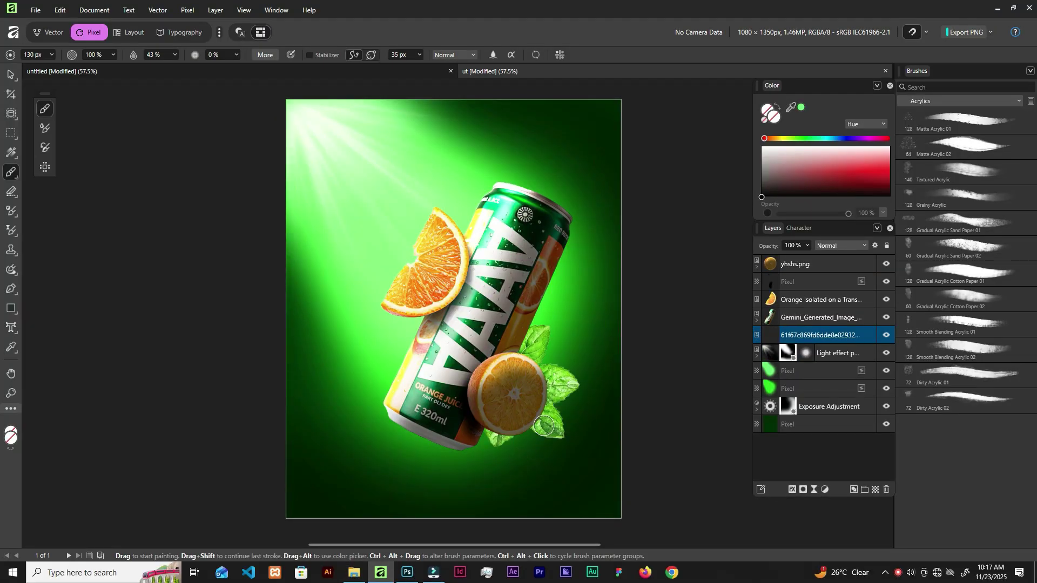
{"action": "key", "text": "v"}
{"action": "left_click_drag", "start_coordinate": [562, 387], "coordinate": [566, 322]}
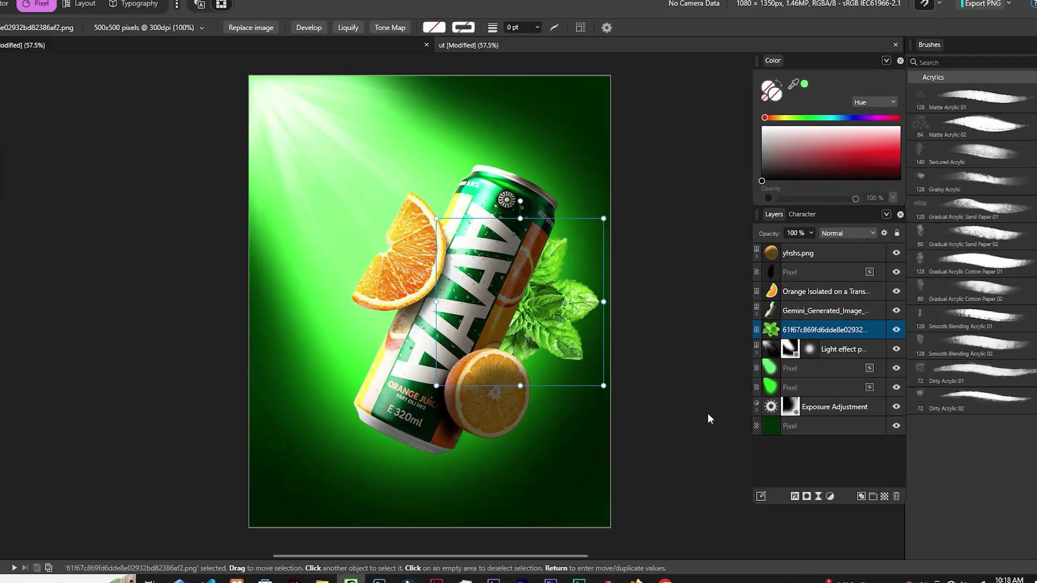
- Add an Exposure adjustment of -3.415 and nest it inside the mint leaves layer
{"action": "left_click", "coordinate": [829, 496]}
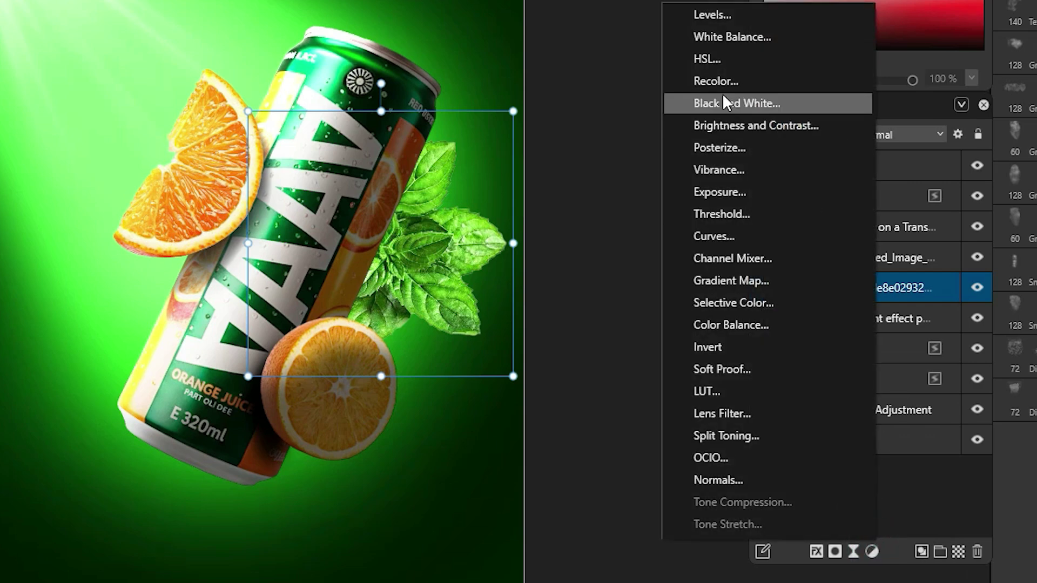
{"action": "left_click", "coordinate": [722, 192]}
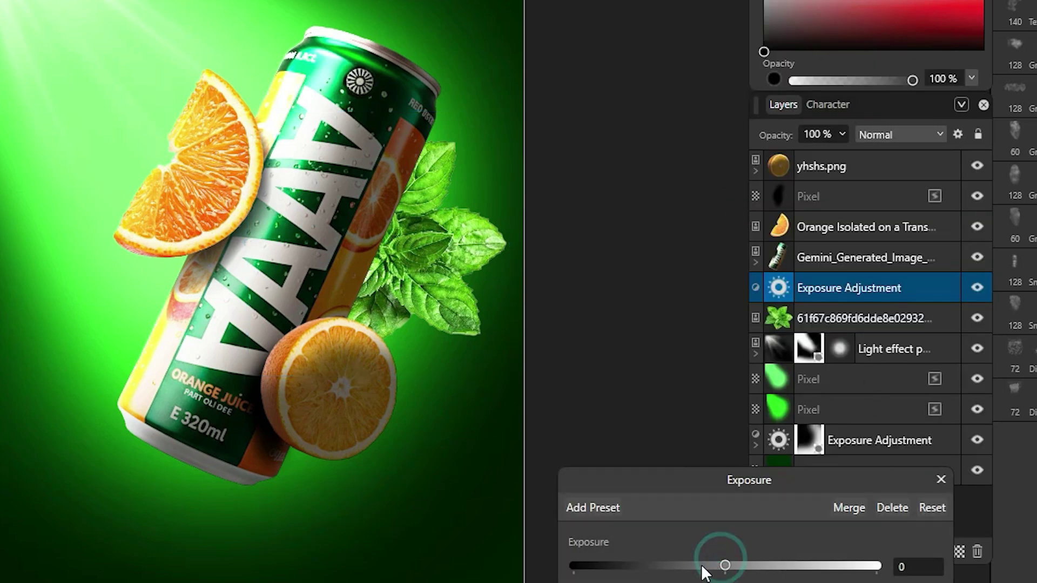
{"action": "left_click_drag", "start_coordinate": [706, 569], "coordinate": [699, 568]}
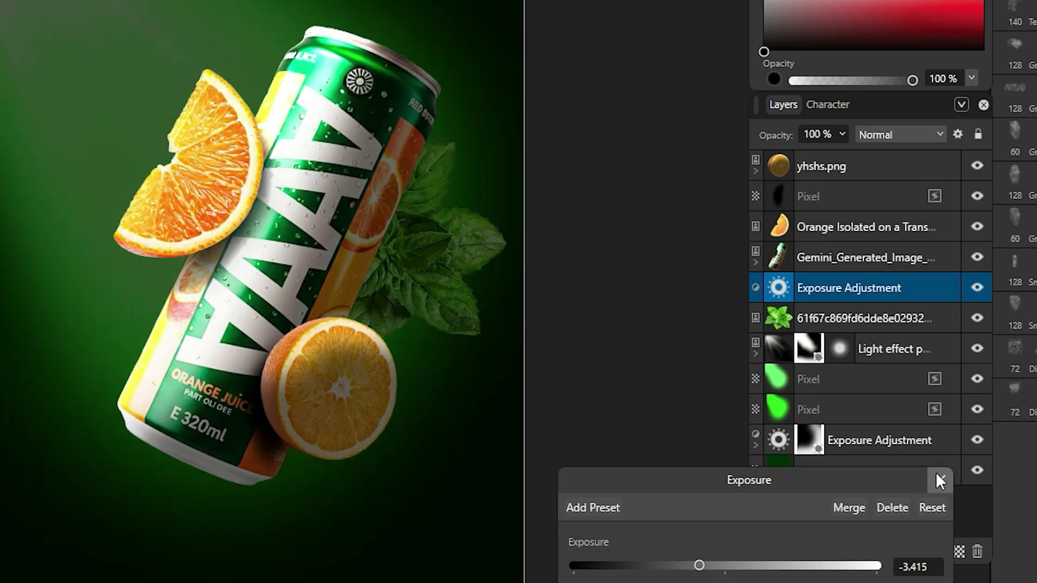
{"action": "left_click", "coordinate": [940, 480]}
{"action": "left_click_drag", "start_coordinate": [913, 285], "coordinate": [912, 311]}
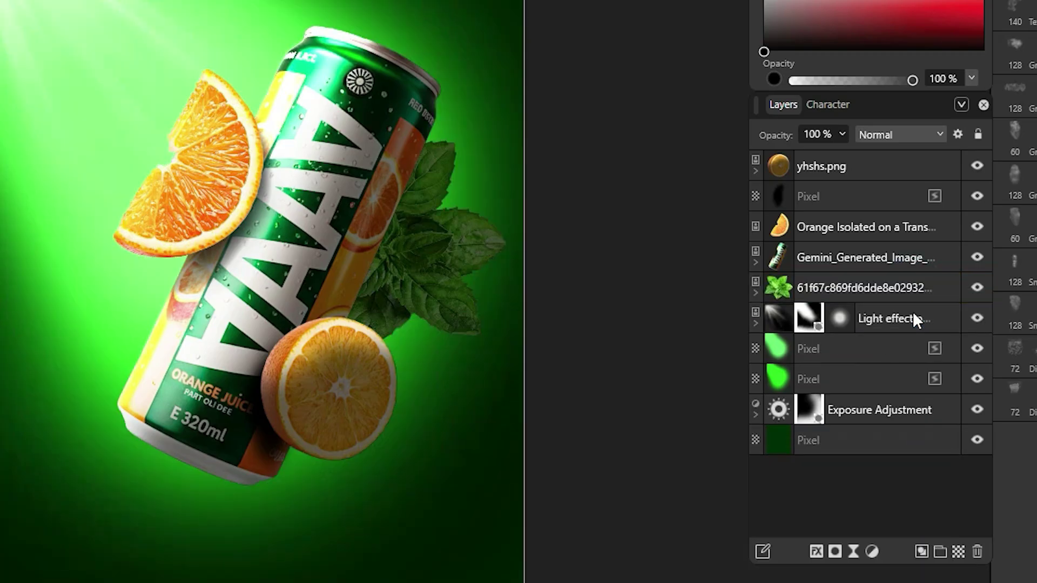
{"action": "left_click", "coordinate": [755, 292]}
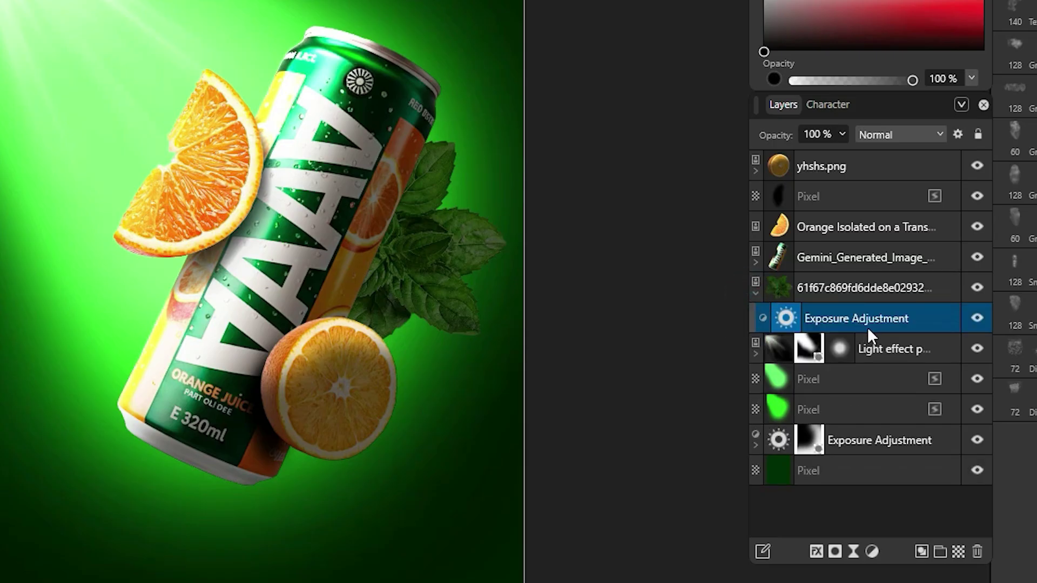
- Mask the mint leaves' Exposure adjustment and brush the outer leaves bright again with a 345 px brush at 17 % flow
{"action": "left_click", "coordinate": [834, 552]}
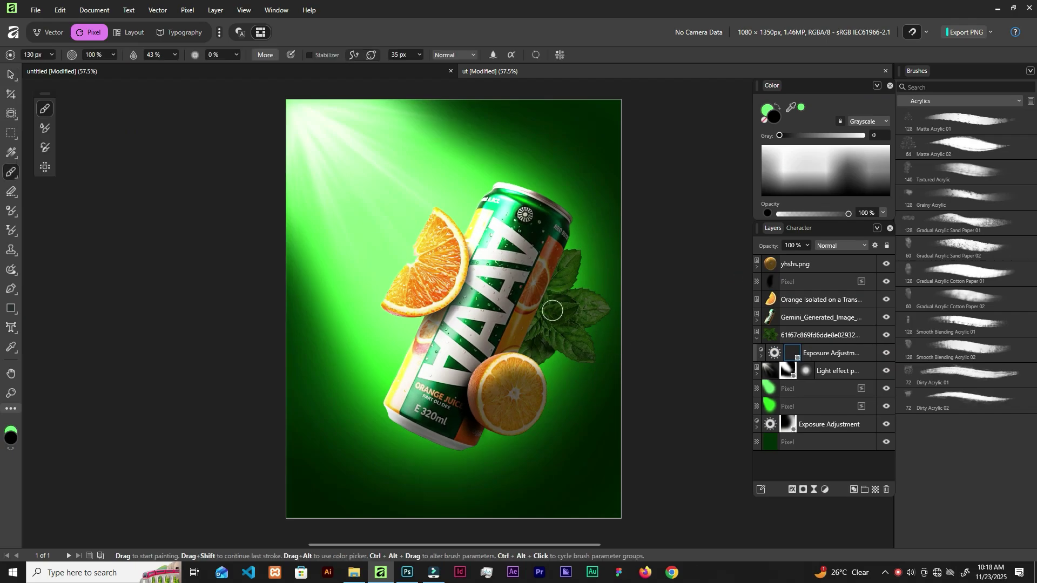
{"action": "key", "text": "bracketright"}
{"action": "key", "text": "bracketright"}
{"action": "key", "text": "bracketright"}
{"action": "key", "text": "bracketright"}
{"action": "key", "text": "bracketright"}
{"action": "key", "text": "bracketright"}
{"action": "key", "text": "bracketright"}
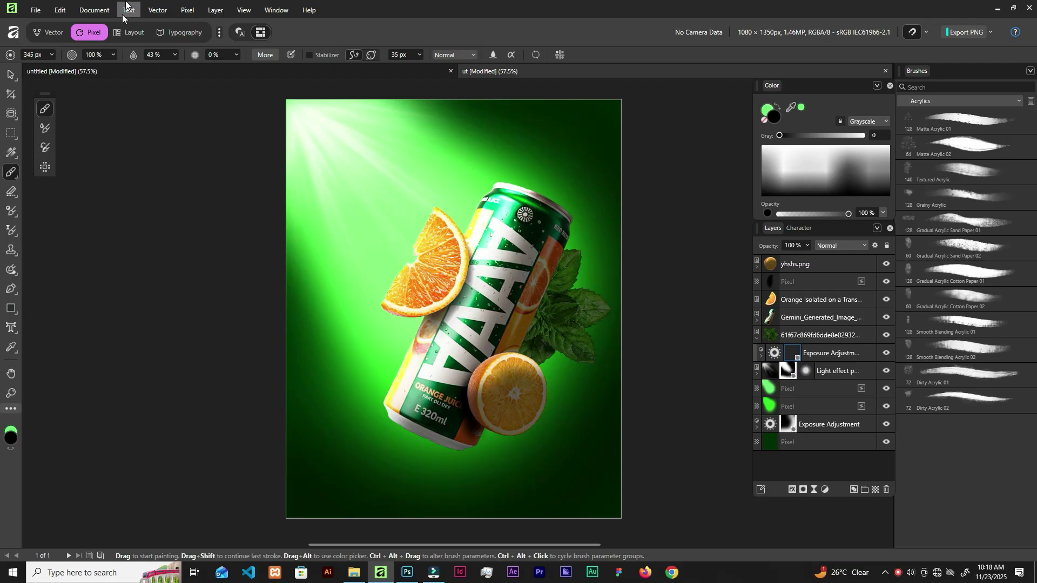
{"action": "left_click", "coordinate": [171, 53]}
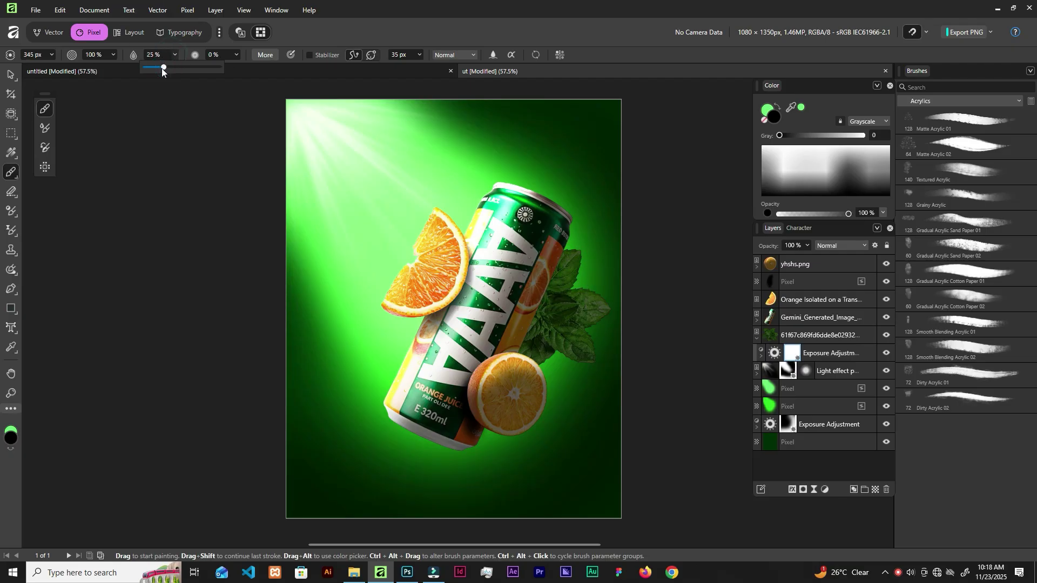
{"action": "scroll", "coordinate": [507, 294], "scroll_direction": "up", "scroll_amount": 4}
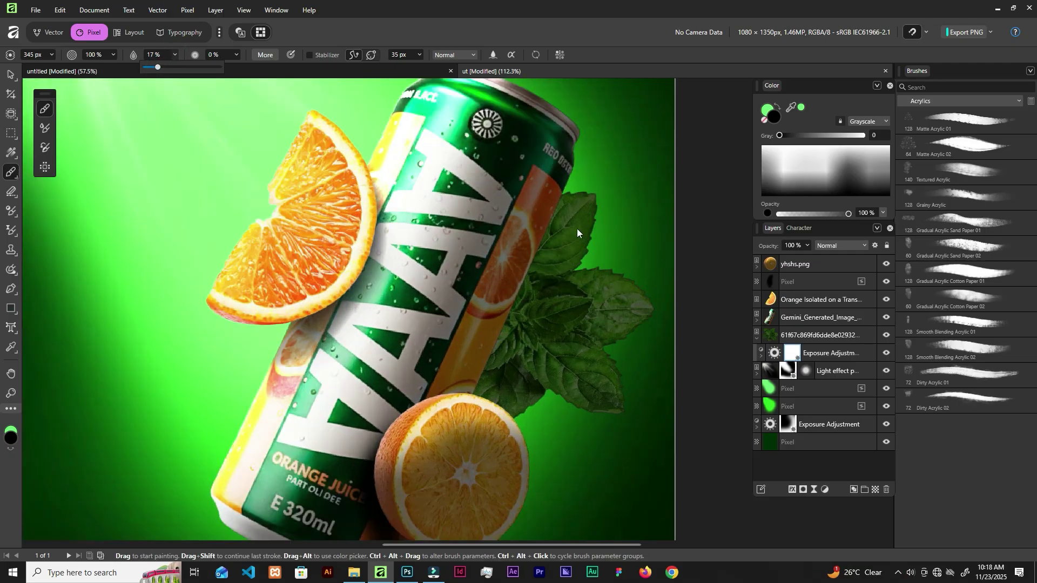
{"action": "scroll", "coordinate": [608, 225], "scroll_direction": "down", "scroll_amount": 1}
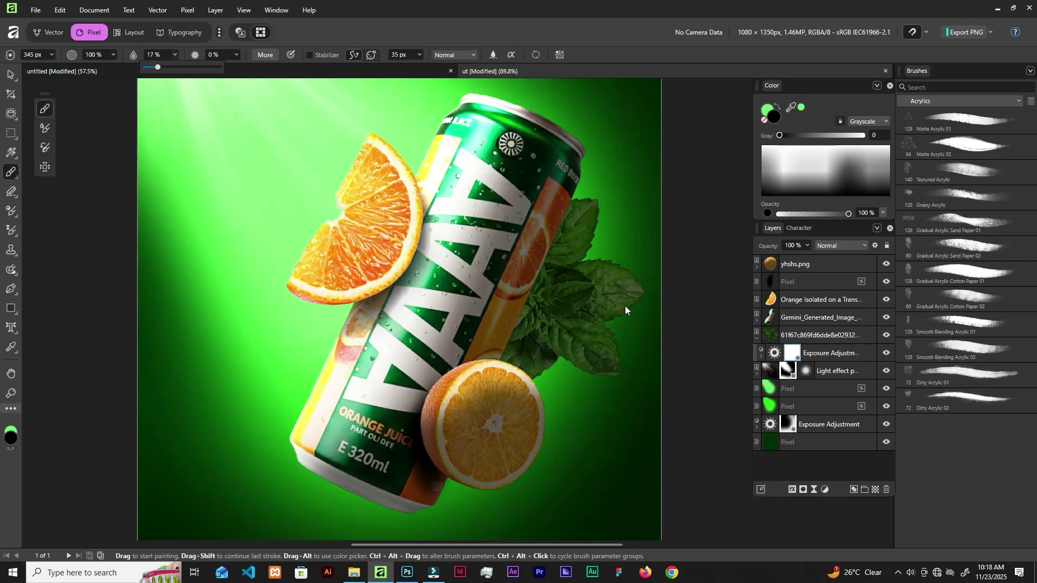
{"action": "mouse_move", "coordinate": [589, 208]}
{"action": "left_mouse_down"}
{"action": "mouse_move", "coordinate": [634, 273]}
{"action": "mouse_move", "coordinate": [589, 161]}
{"action": "mouse_move", "coordinate": [625, 331]}
{"action": "mouse_move", "coordinate": [606, 390]}
{"action": "mouse_move", "coordinate": [578, 408]}
{"action": "mouse_move", "coordinate": [685, 283]}
{"action": "mouse_move", "coordinate": [623, 202]}
{"action": "mouse_move", "coordinate": [609, 348]}
{"action": "mouse_move", "coordinate": [617, 225]}
{"action": "mouse_move", "coordinate": [570, 362]}
{"action": "left_mouse_up"}
{"action": "scroll", "coordinate": [569, 363], "scroll_direction": "down", "scroll_amount": 1}
{"action": "scroll", "coordinate": [569, 362], "scroll_direction": "down", "scroll_amount": 3}
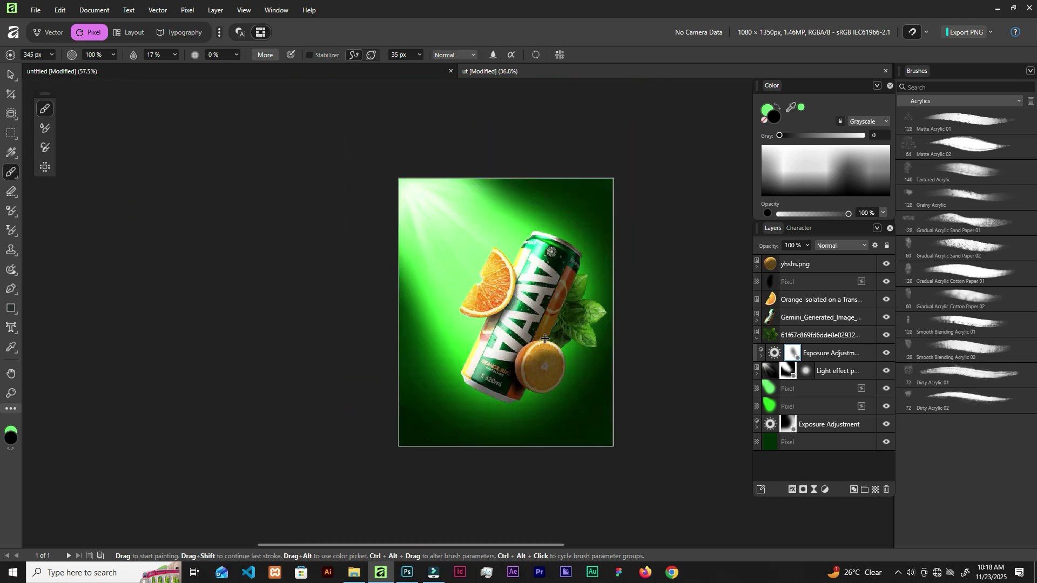
{"action": "scroll", "coordinate": [558, 341], "scroll_direction": "up", "scroll_amount": 1}
{"action": "scroll", "coordinate": [662, 331], "scroll_direction": "up", "scroll_amount": 1}
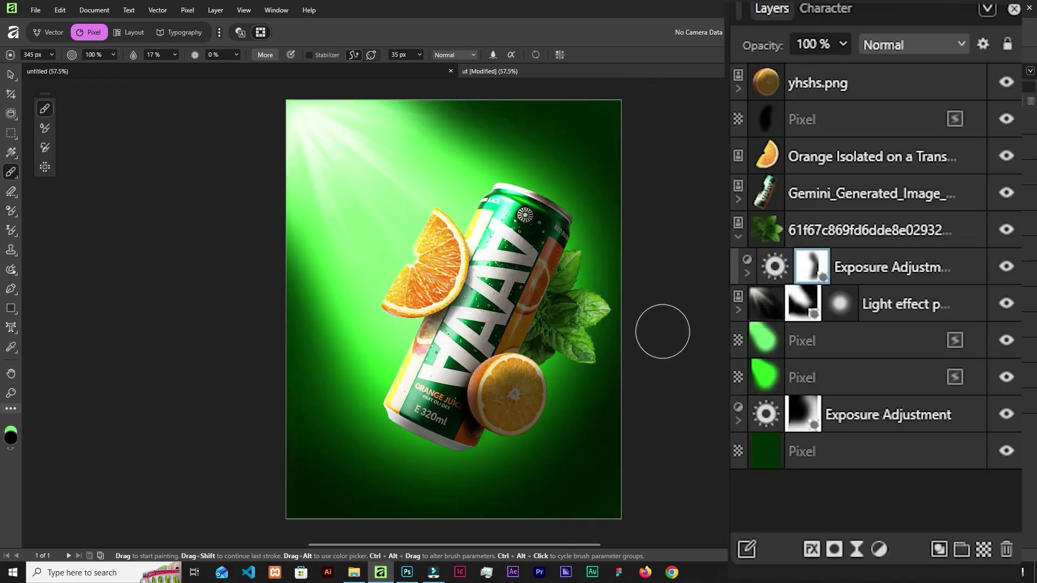
- Place another mint leaves image 61f67c869fd6dde8e02932bd82386af2.png above the first one, shrink it and position it behind the can's lower-left end
{"action": "left_click", "coordinate": [958, 230]}
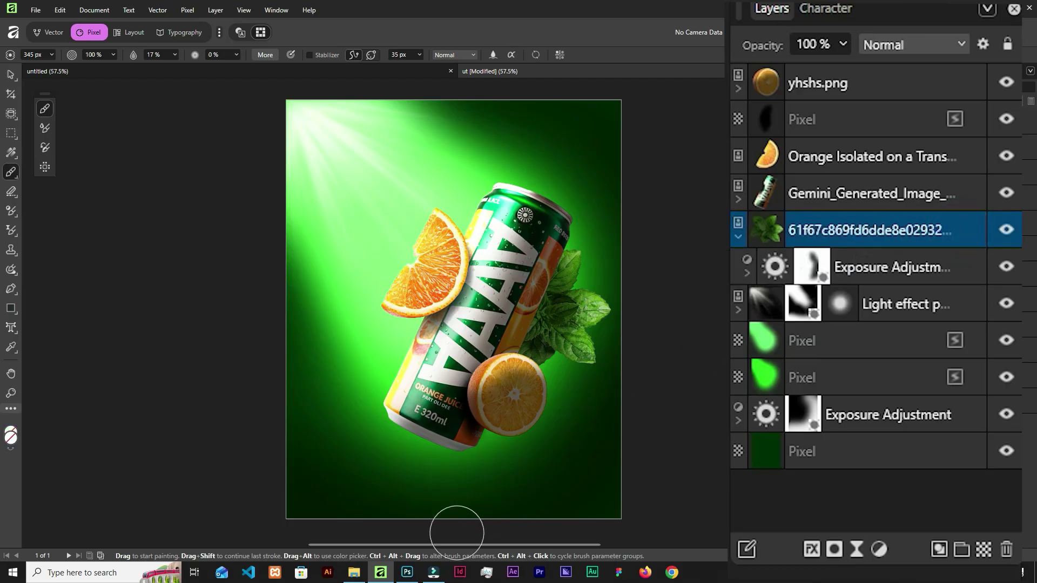
{"action": "left_click", "coordinate": [353, 573]}
{"action": "mouse_move", "coordinate": [327, 130]}
{"action": "left_mouse_down"}
{"action": "mouse_move", "coordinate": [380, 572]}
{"action": "mouse_move", "coordinate": [416, 486]}
{"action": "mouse_move", "coordinate": [404, 458]}
{"action": "mouse_move", "coordinate": [412, 456]}
{"action": "left_mouse_up"}
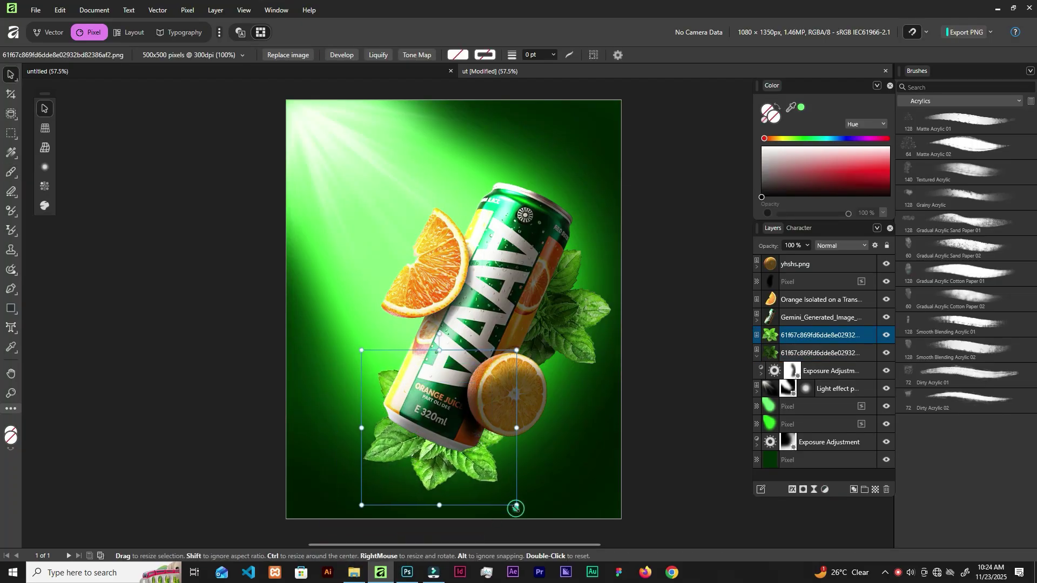
{"action": "left_click_drag", "start_coordinate": [515, 504], "coordinate": [484, 484]}
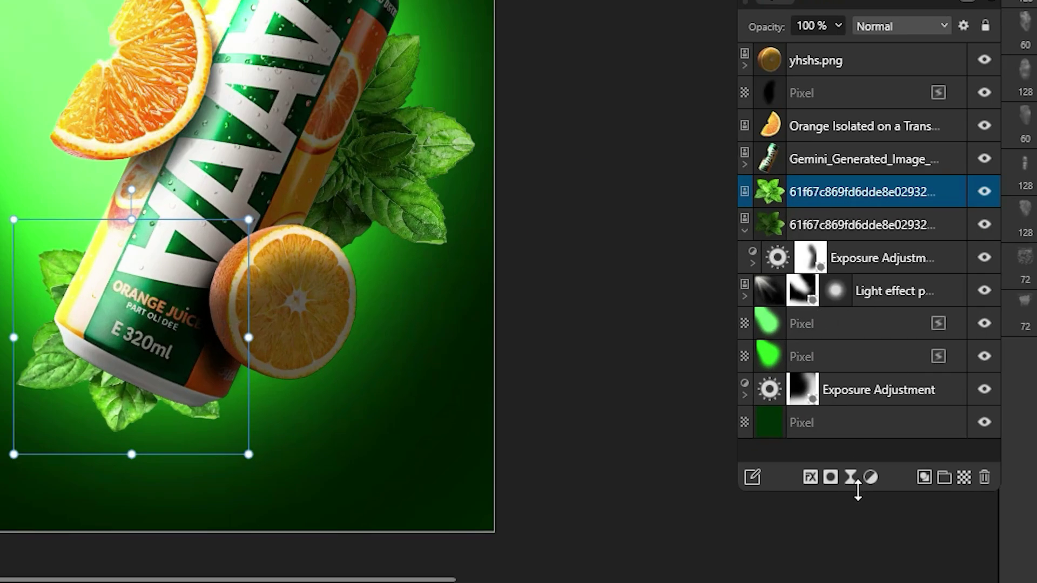
- Add an Exposure adjustment of -2.5 and nest it inside the second mint leaves layer
{"action": "left_click", "coordinate": [870, 477]}
{"action": "left_click", "coordinate": [702, 93]}
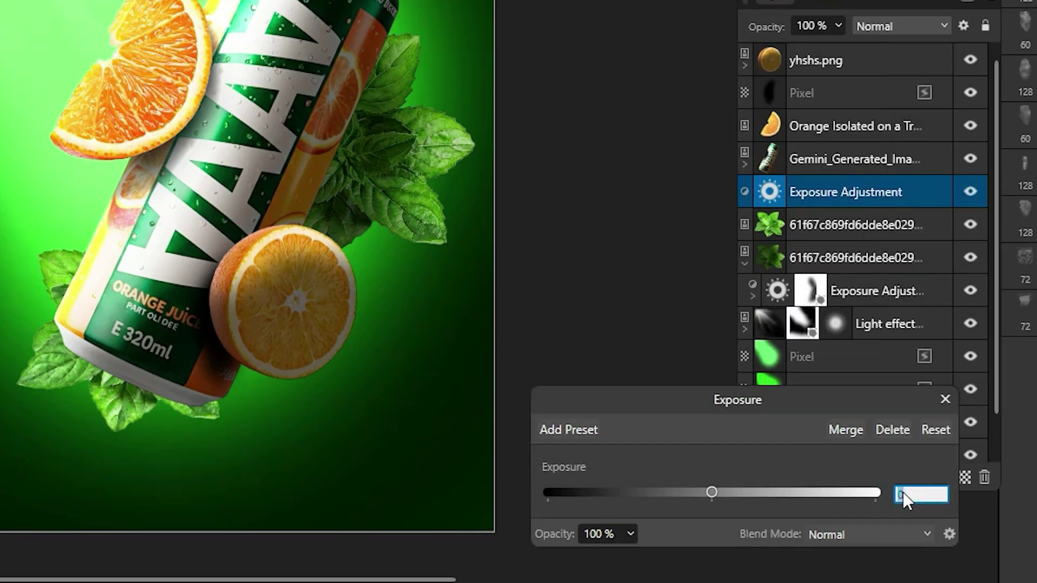
{"action": "type", "text": "-2.5"}
{"action": "key", "text": "Return"}
{"action": "left_click", "coordinate": [945, 400]}
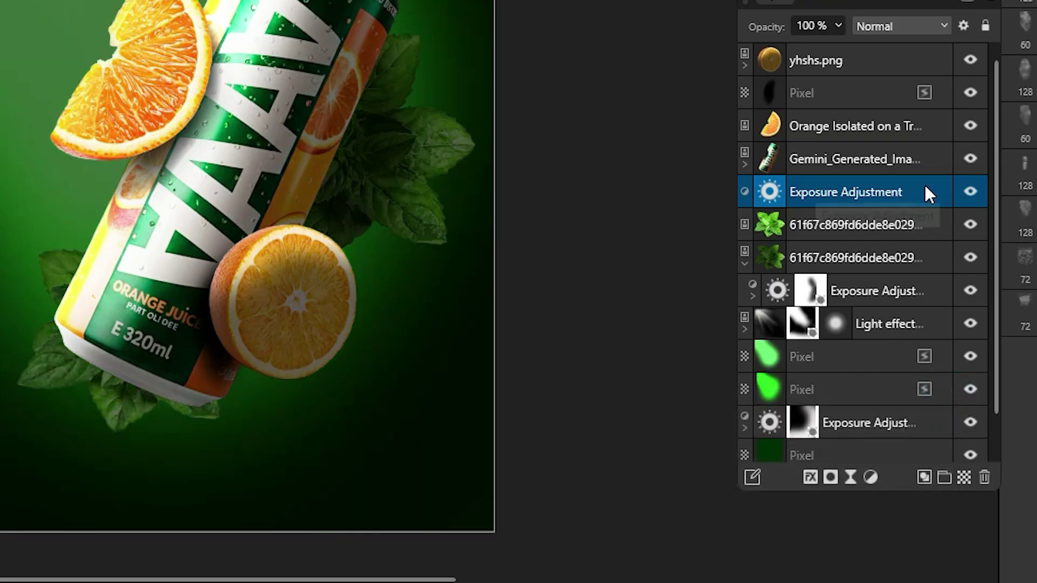
{"action": "left_click_drag", "start_coordinate": [924, 187], "coordinate": [919, 223]}
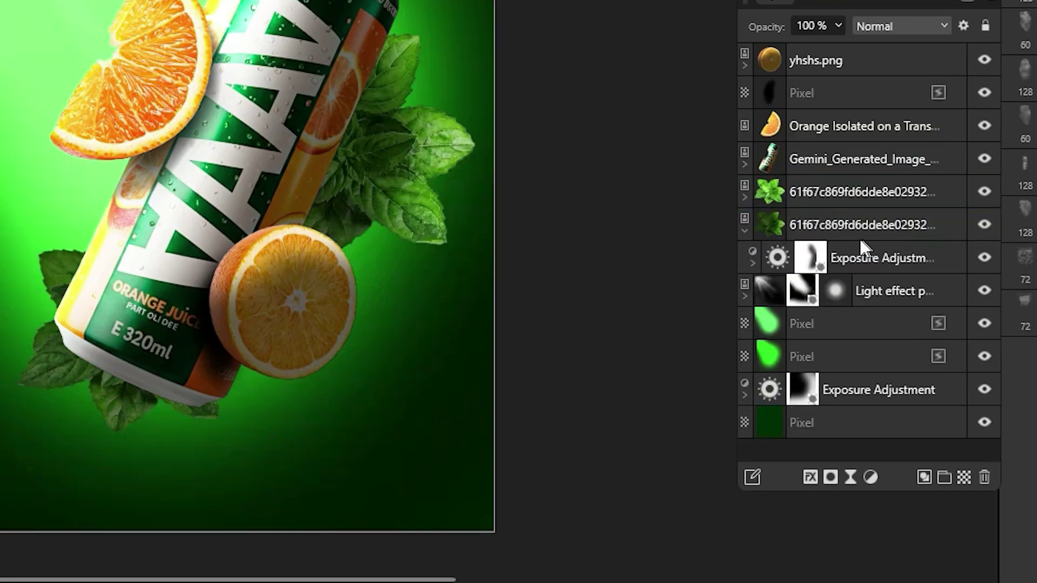
- Mask the second mint leaves' Exposure adjustment and brush part of the darkening away to brighten the leaves
{"action": "left_click", "coordinate": [745, 197]}
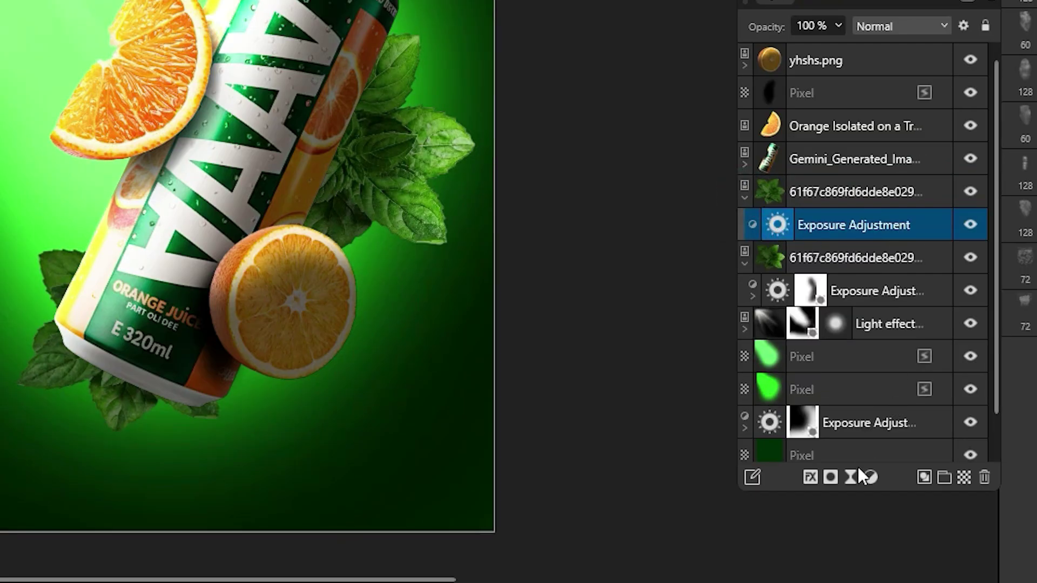
{"action": "left_click", "coordinate": [832, 476]}
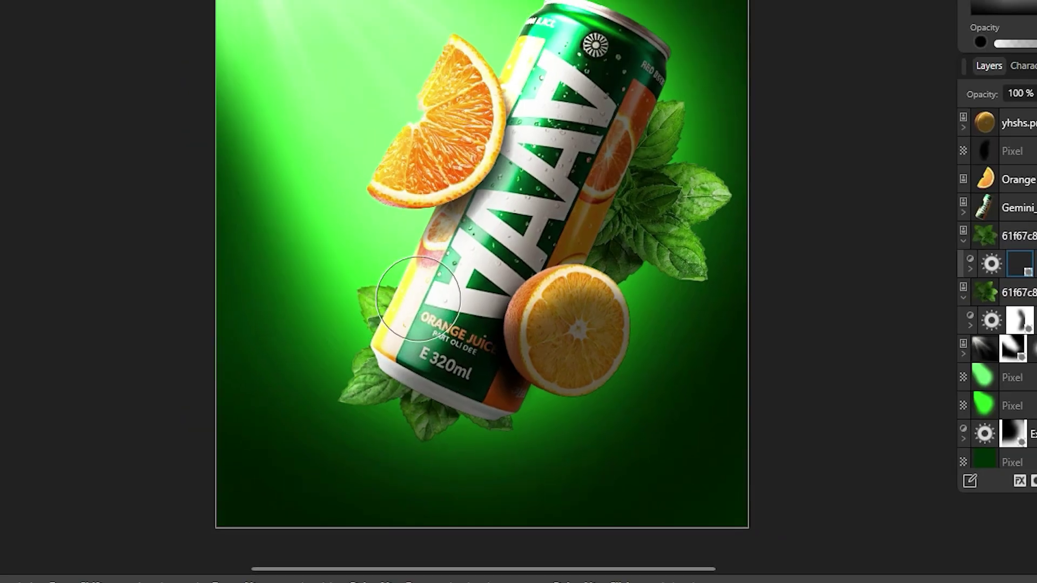
{"action": "key", "text": "v"}
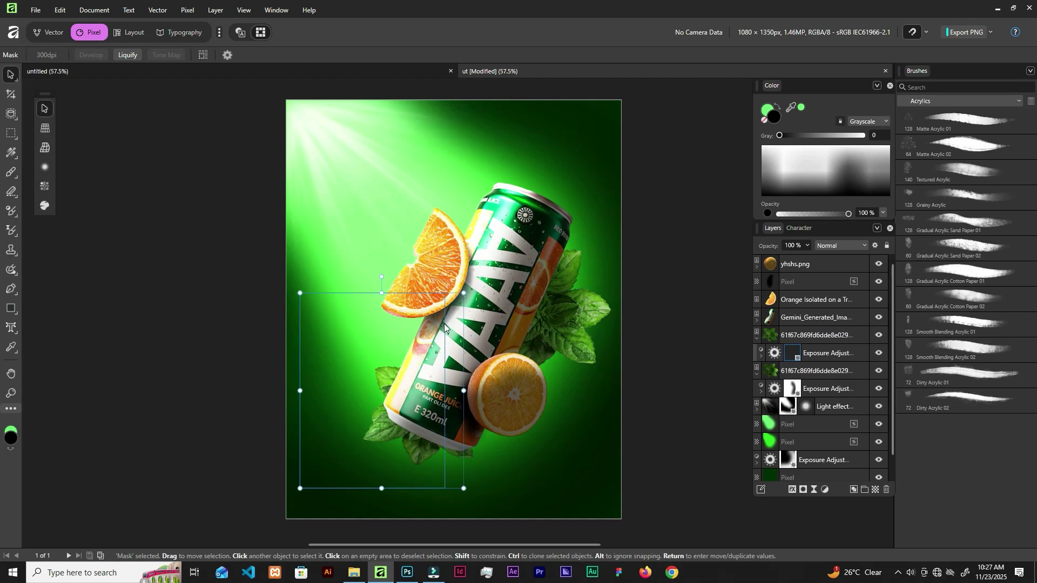
{"action": "key", "text": "ctrl+v"}
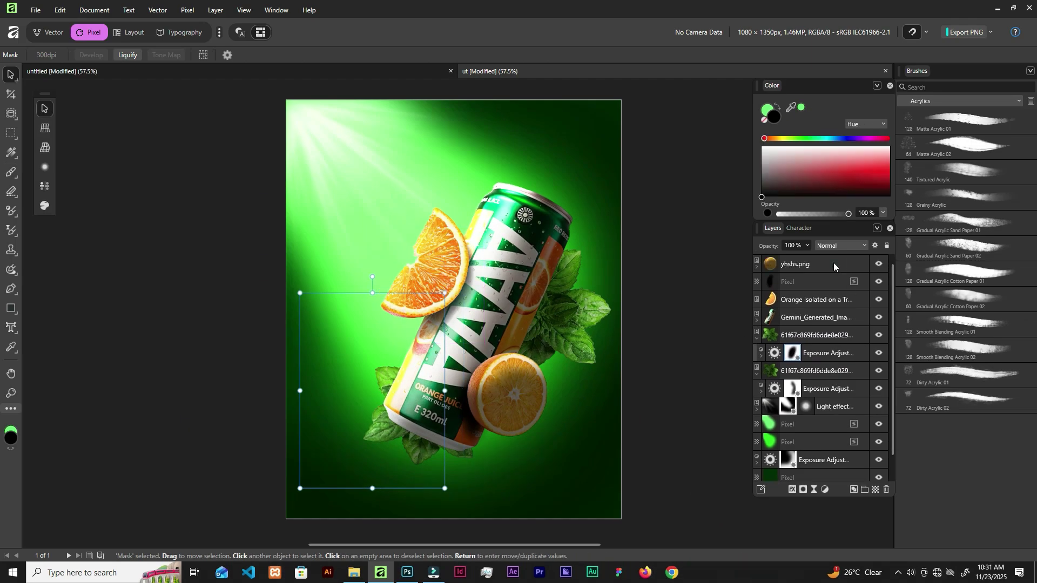
- Place the leaf image 4f36ecd5f79cbdac8e4d53d8033e19fa.png above yhshs.png, rotate it upright and position it in the flyer's lower-left corner
{"action": "left_click", "coordinate": [833, 263]}
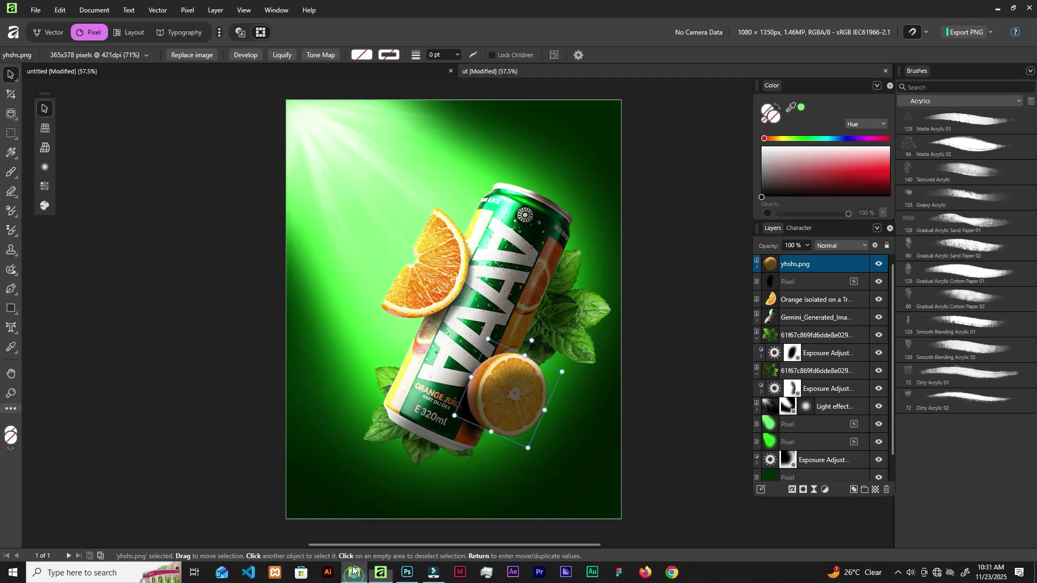
{"action": "left_click", "coordinate": [354, 571]}
{"action": "left_click", "coordinate": [186, 161]}
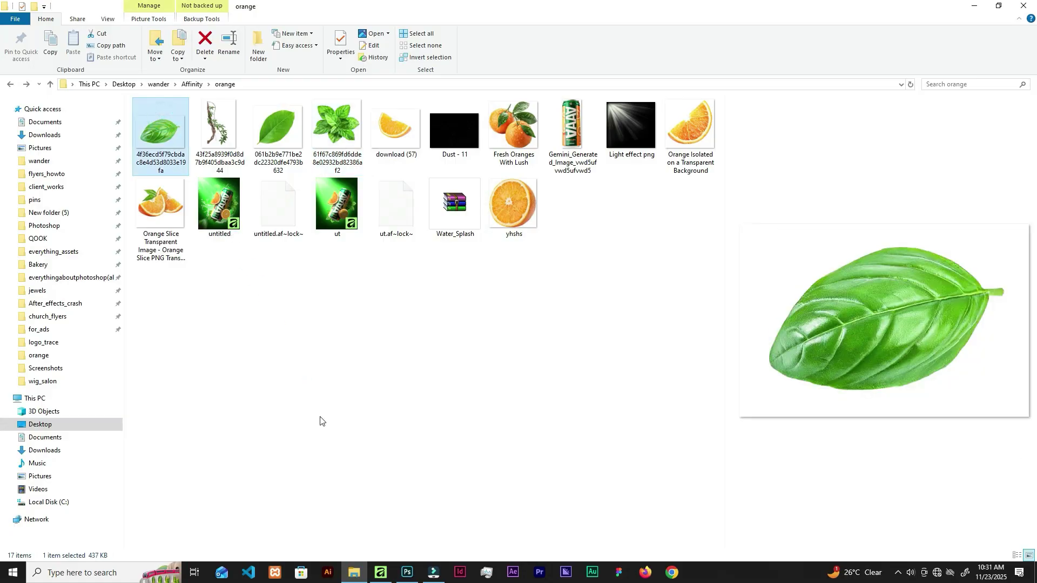
{"action": "left_click", "coordinate": [381, 572]}
{"action": "key", "text": "ctrl+v"}
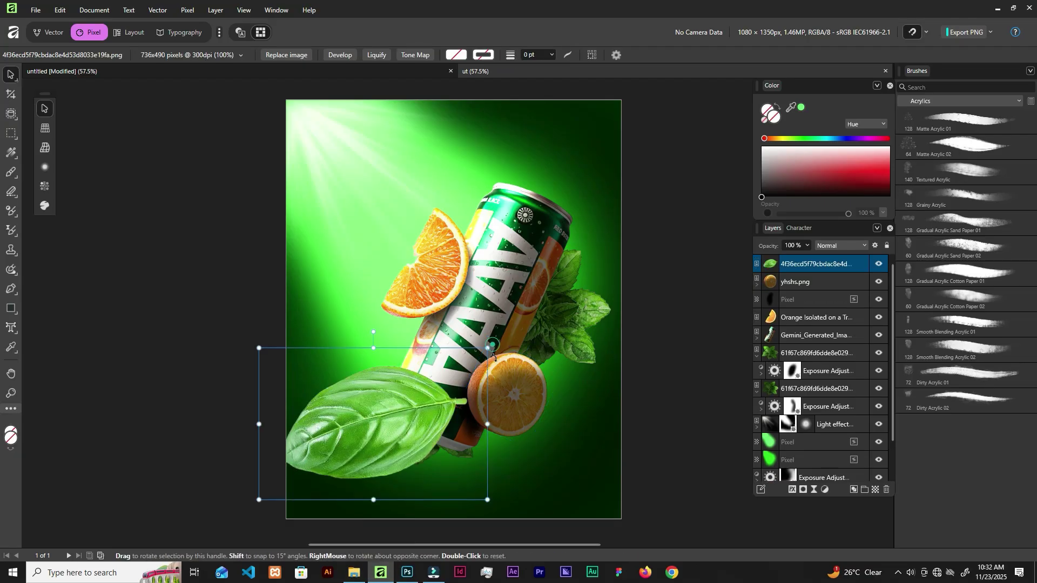
{"action": "left_click_drag", "start_coordinate": [492, 352], "coordinate": [352, 492]}
{"action": "left_click_drag", "start_coordinate": [414, 371], "coordinate": [342, 465]}
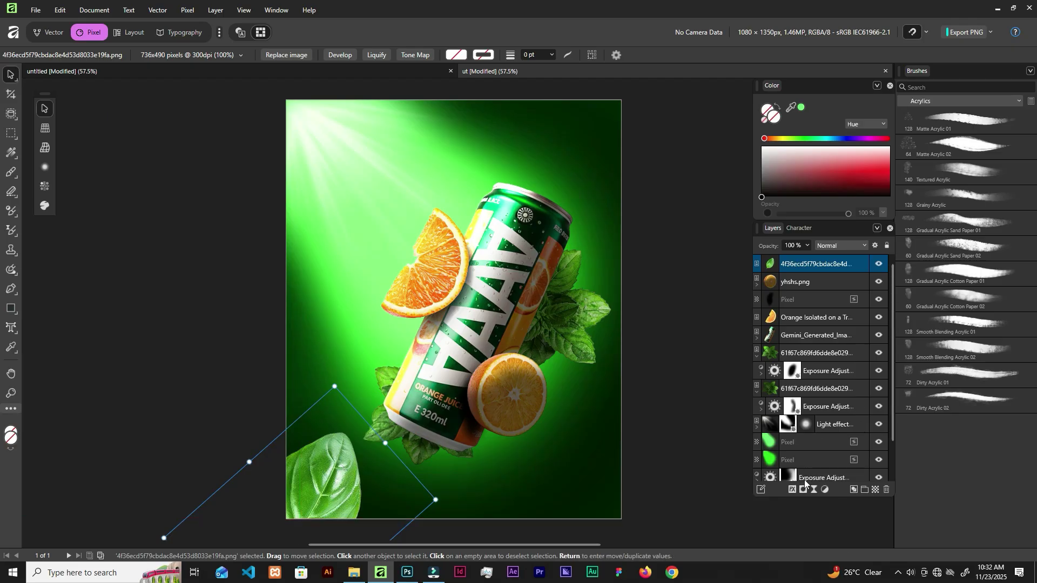
- Add an Exposure adjustment of -6 and nest it inside the corner leaf layer
{"action": "left_click", "coordinate": [821, 488]}
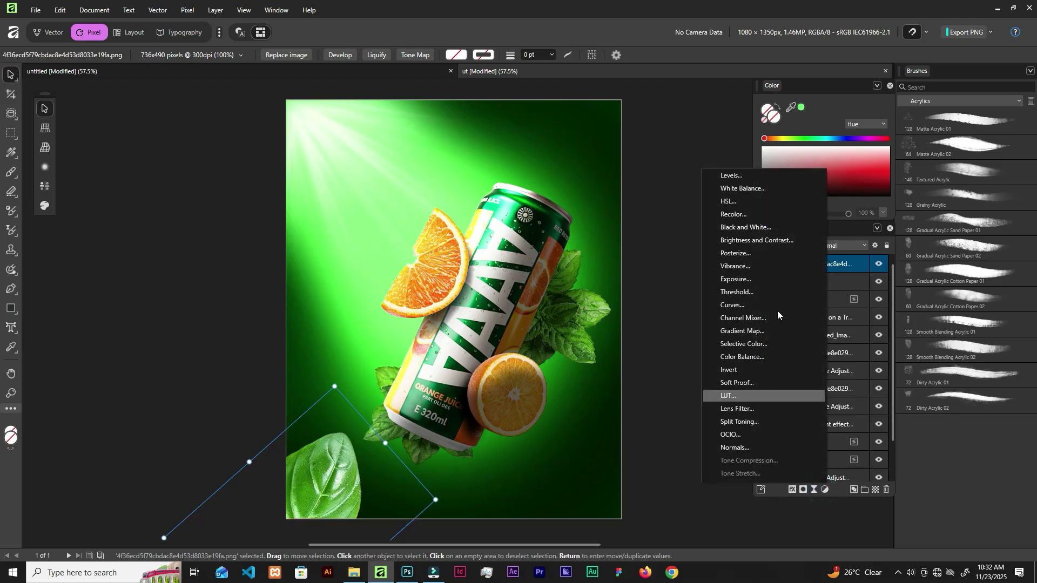
{"action": "left_click", "coordinate": [743, 278]}
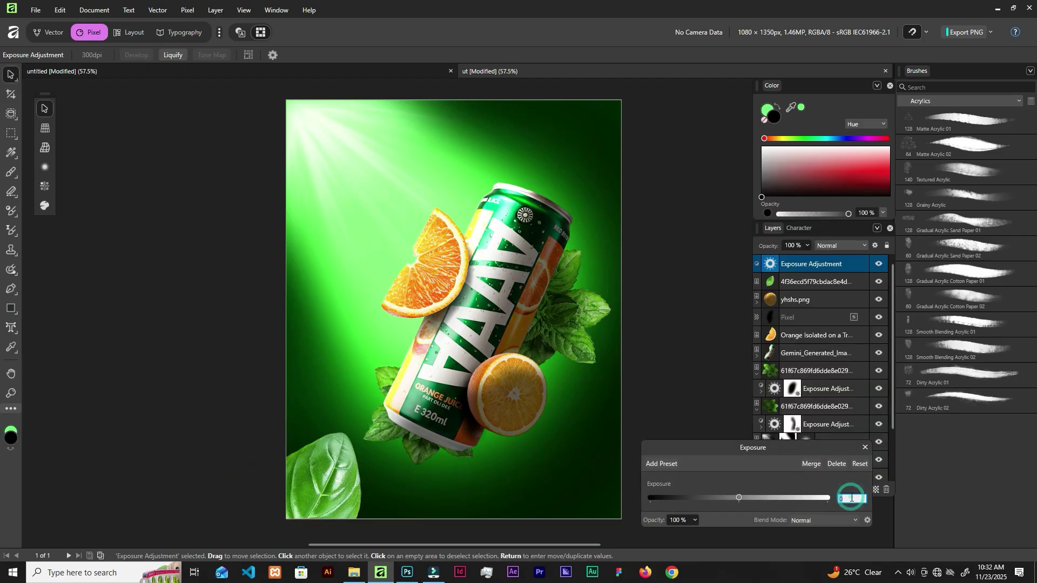
{"action": "type", "text": "-6"}
{"action": "key", "text": "Return"}
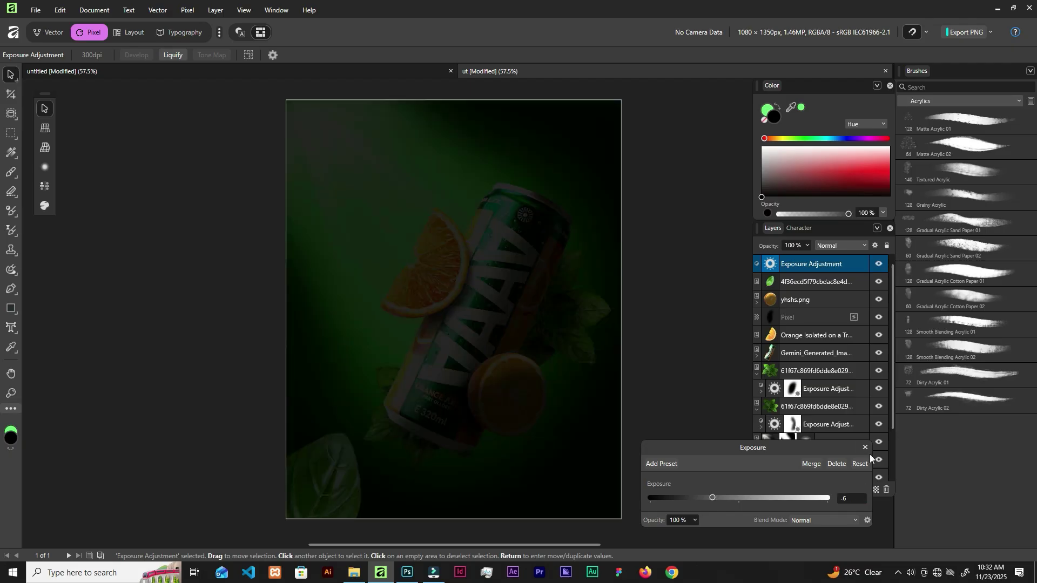
{"action": "left_click", "coordinate": [865, 447]}
{"action": "left_click_drag", "start_coordinate": [847, 262], "coordinate": [850, 279]}
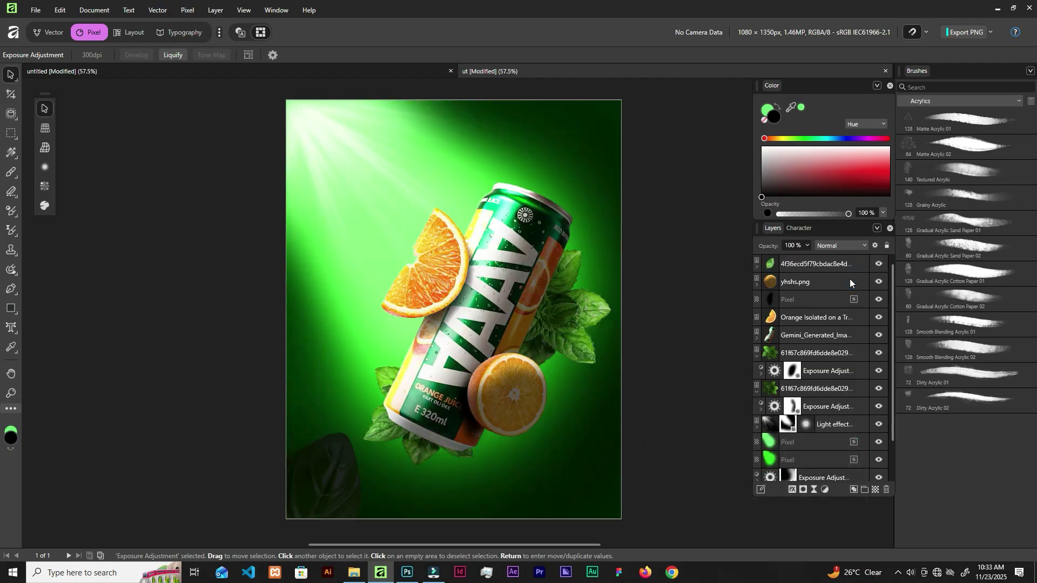
- Mask the corner leaf's Exposure adjustment and brush the leaf's upper part bright with the 345 px brush at 17 % flow
{"action": "left_click", "coordinate": [757, 268]}
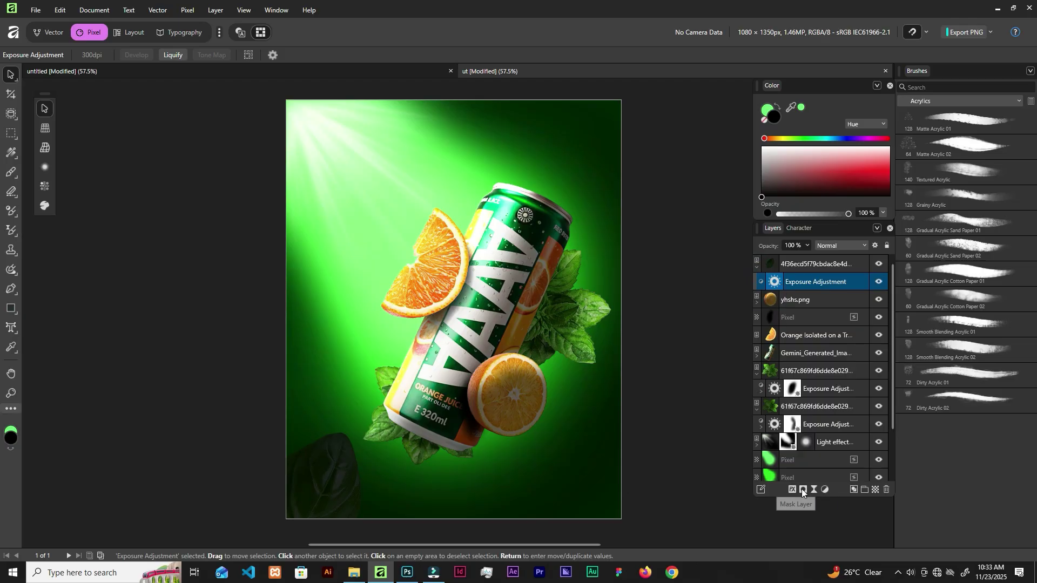
{"action": "key", "text": "b"}
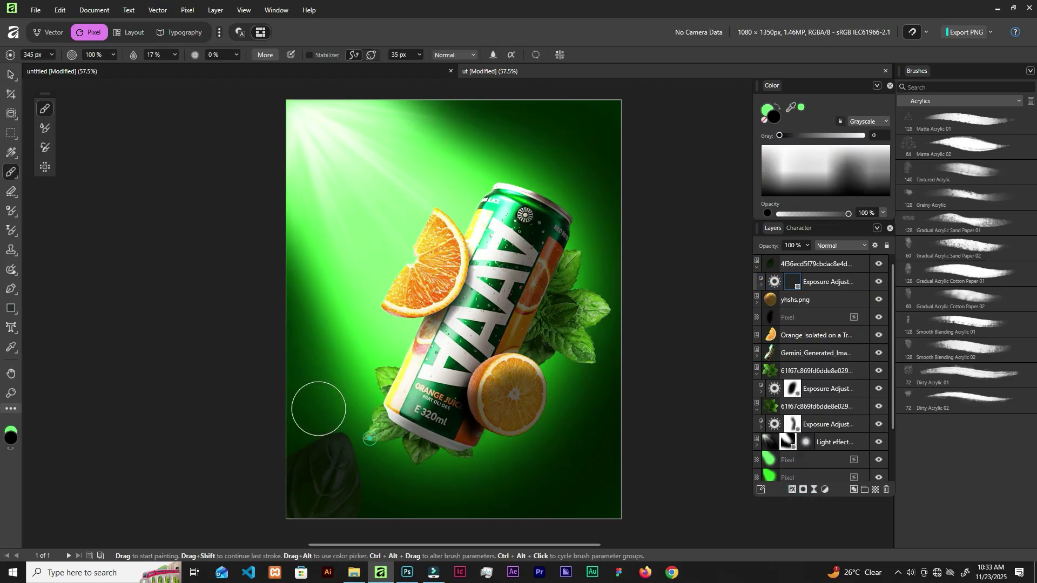
{"action": "mouse_move", "coordinate": [319, 409]}
{"action": "left_mouse_down"}
{"action": "mouse_move", "coordinate": [340, 426]}
{"action": "mouse_move", "coordinate": [283, 433]}
{"action": "mouse_move", "coordinate": [361, 431]}
{"action": "mouse_move", "coordinate": [366, 468]}
{"action": "left_mouse_up"}
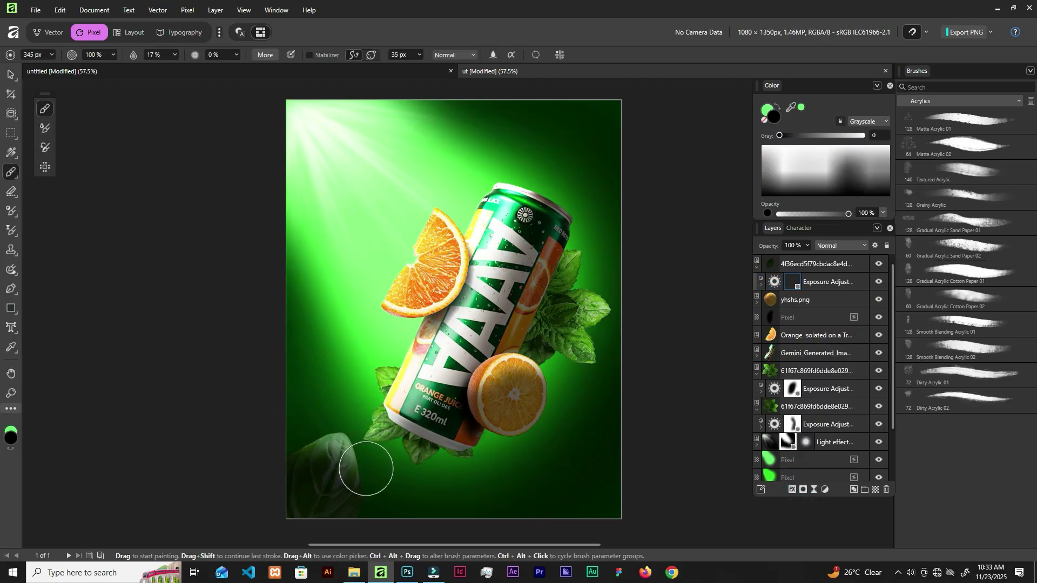
{"action": "key", "text": "v"}
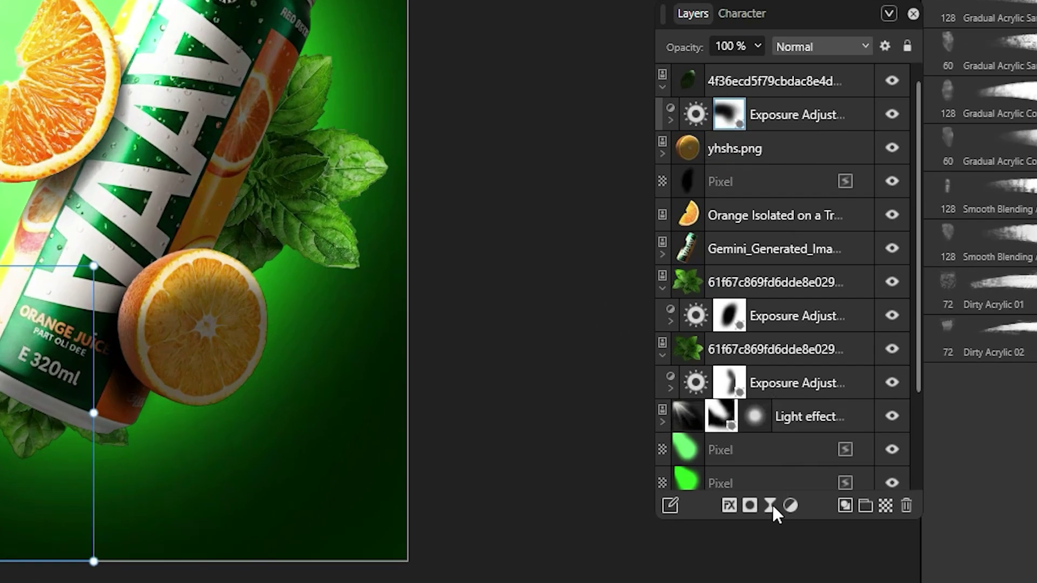
- Apply a live Motion Blur to the corner leaf with a 45° rotation and a 38.8 px radius
{"action": "left_click", "coordinate": [814, 489]}
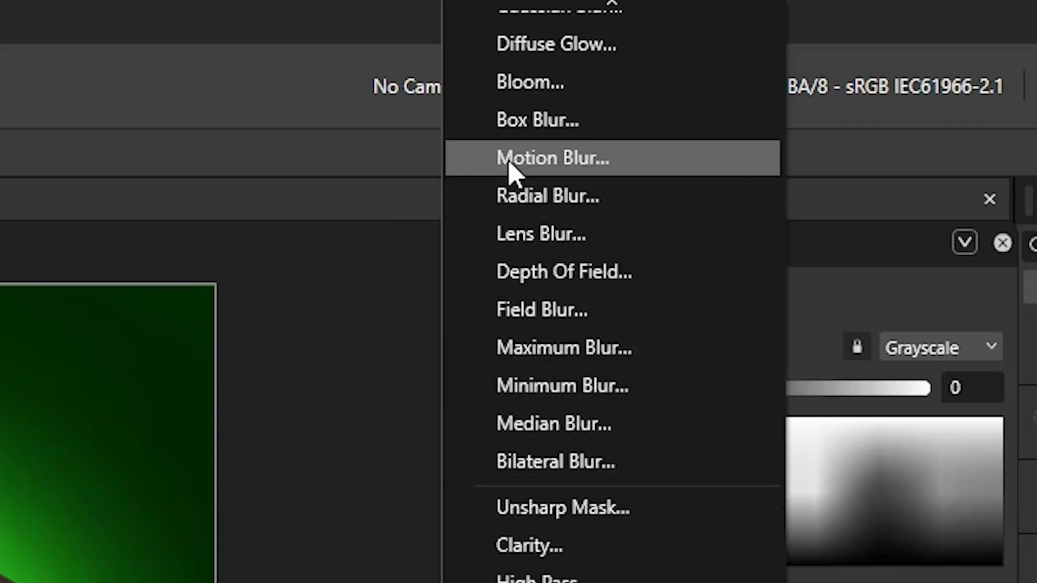
{"action": "left_click", "coordinate": [507, 145]}
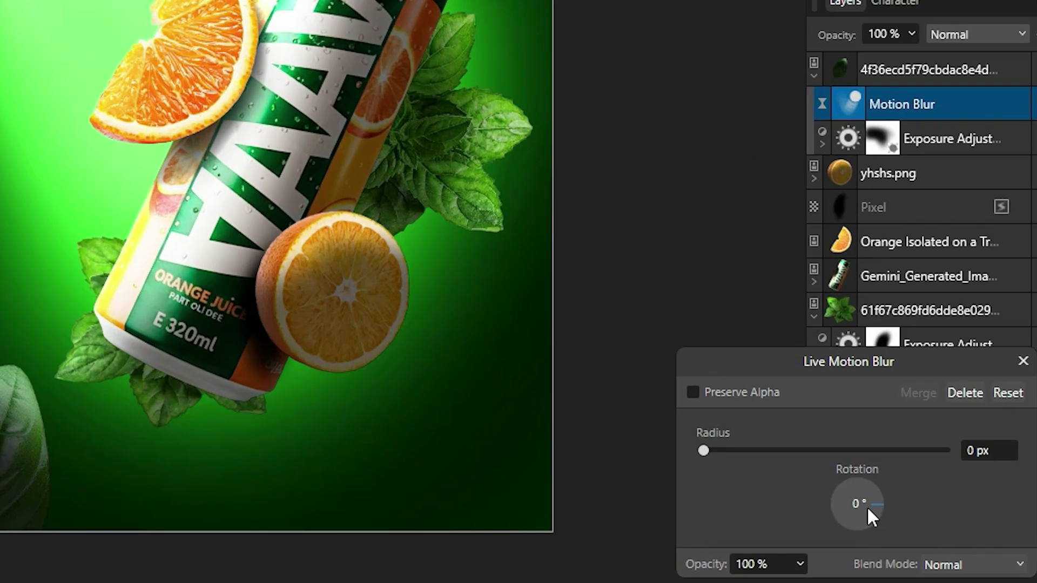
{"action": "left_click", "coordinate": [872, 493]}
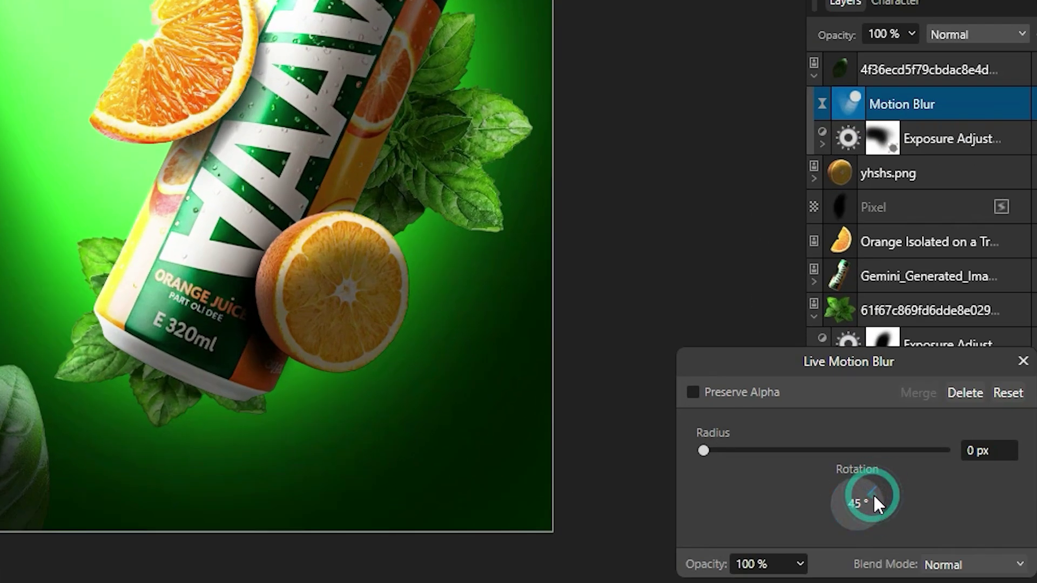
{"action": "left_click_drag", "start_coordinate": [712, 455], "coordinate": [889, 457]}
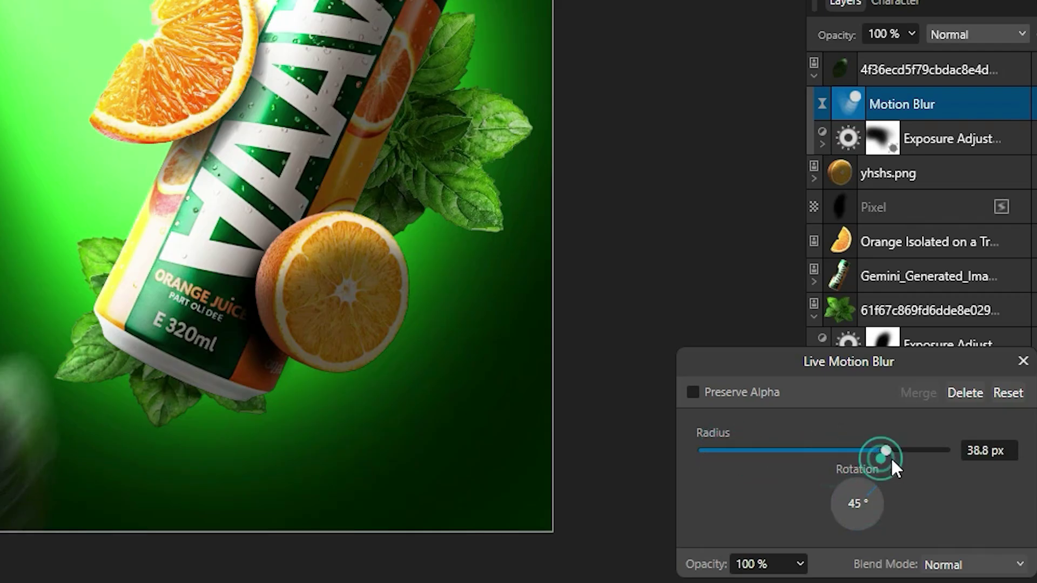
{"action": "left_click", "coordinate": [1023, 361]}
- Enlarge the blurred leaf to about 120 % and position it in the flyer's lower-left corner
{"action": "left_click", "coordinate": [1009, 67]}
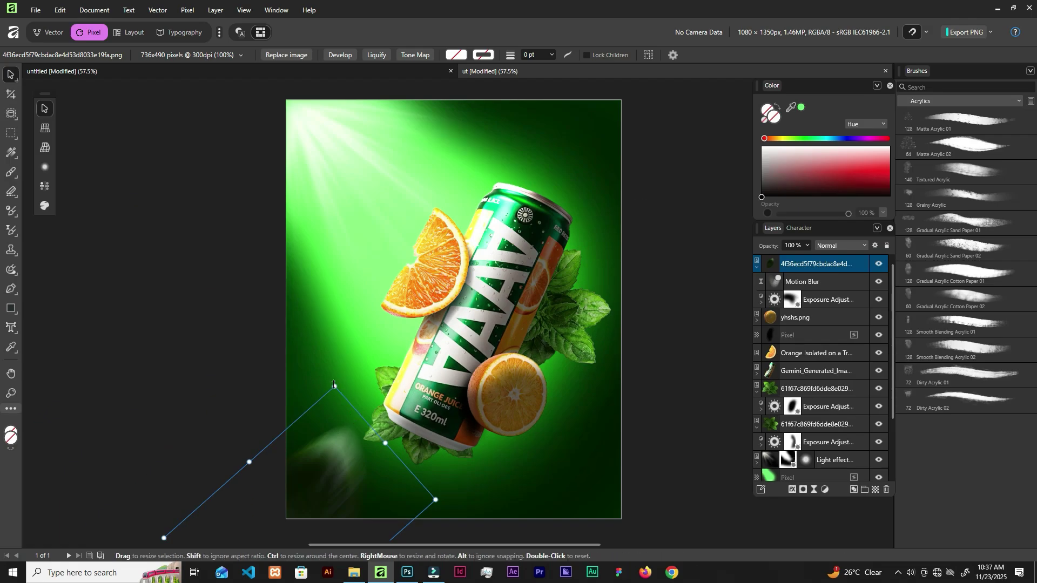
{"action": "left_click_drag", "start_coordinate": [267, 370], "coordinate": [287, 304]}
{"action": "left_click_drag", "start_coordinate": [350, 331], "coordinate": [350, 331]}
{"action": "left_click_drag", "start_coordinate": [349, 448], "coordinate": [344, 475]}
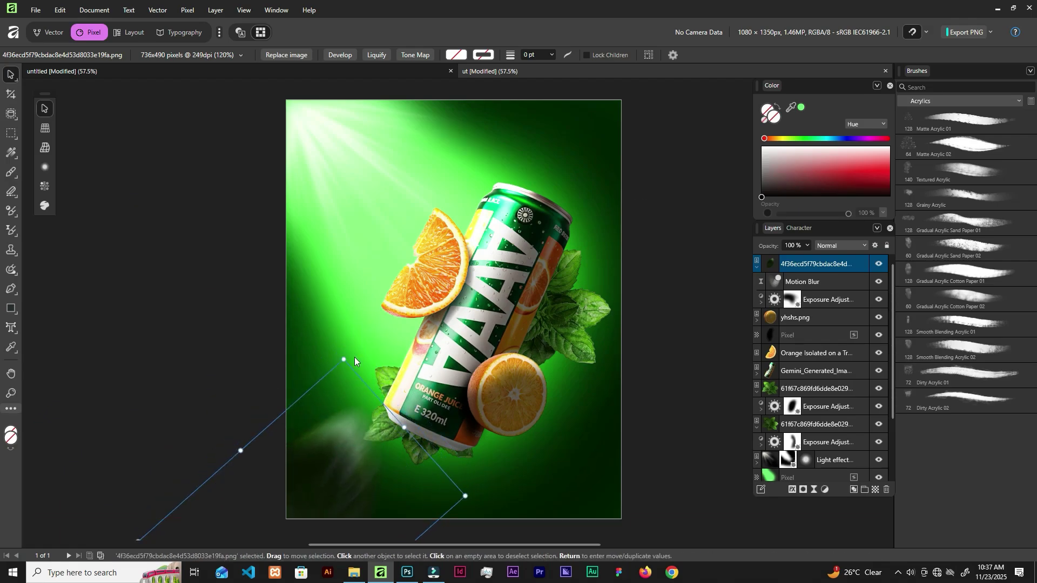
- Enlarge the blurred corner leaf to about 123 % and lower its nested Exposure adjustment to about -8.78
{"action": "left_click_drag", "start_coordinate": [344, 360], "coordinate": [350, 355]}
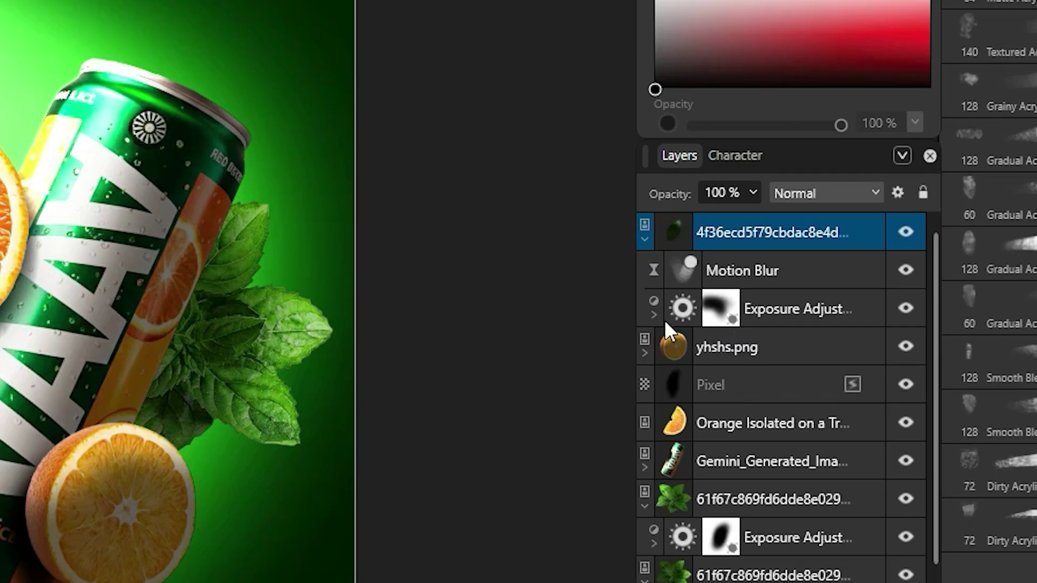
{"action": "left_click", "coordinate": [681, 306]}
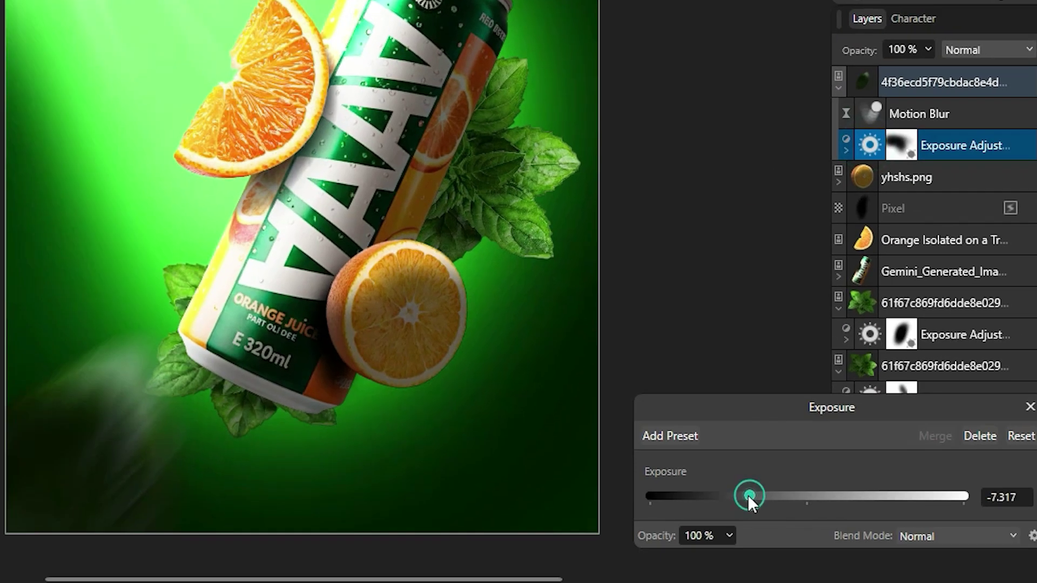
{"action": "left_click_drag", "start_coordinate": [748, 496], "coordinate": [738, 493]}
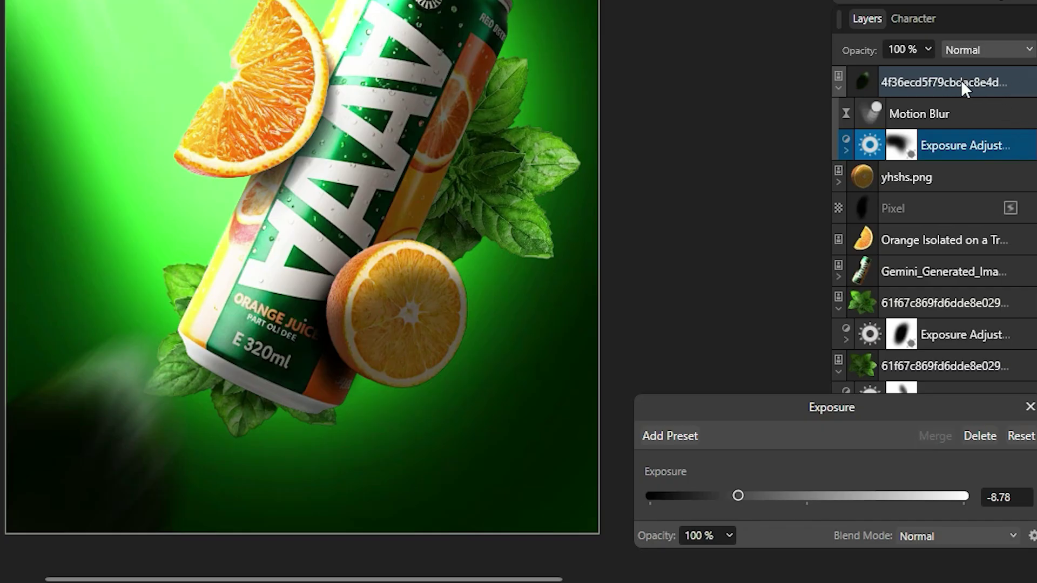
{"action": "left_click", "coordinate": [840, 87]}
{"action": "left_click", "coordinate": [809, 424]}
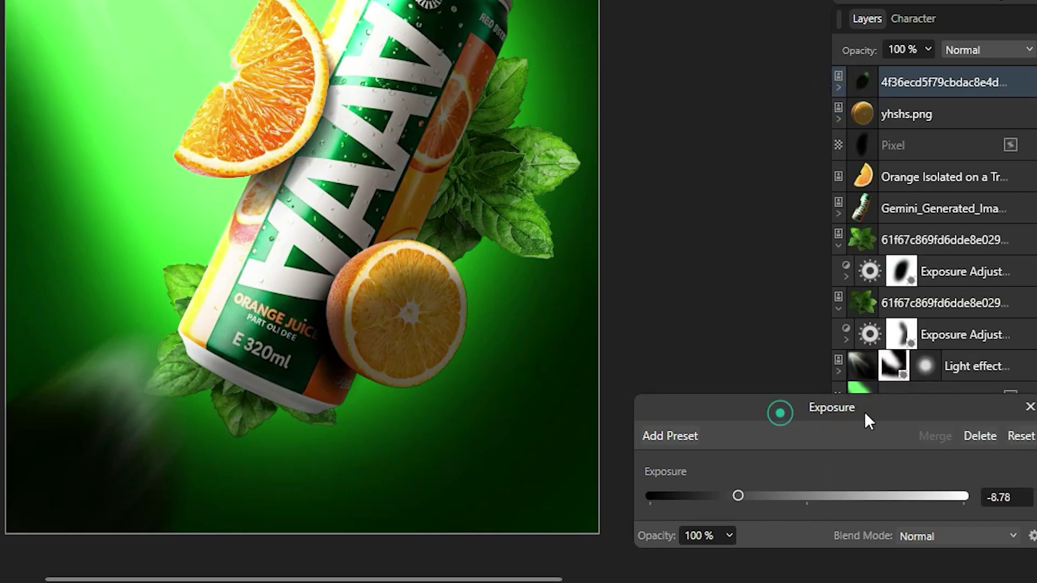
{"action": "left_click", "coordinate": [1020, 408]}
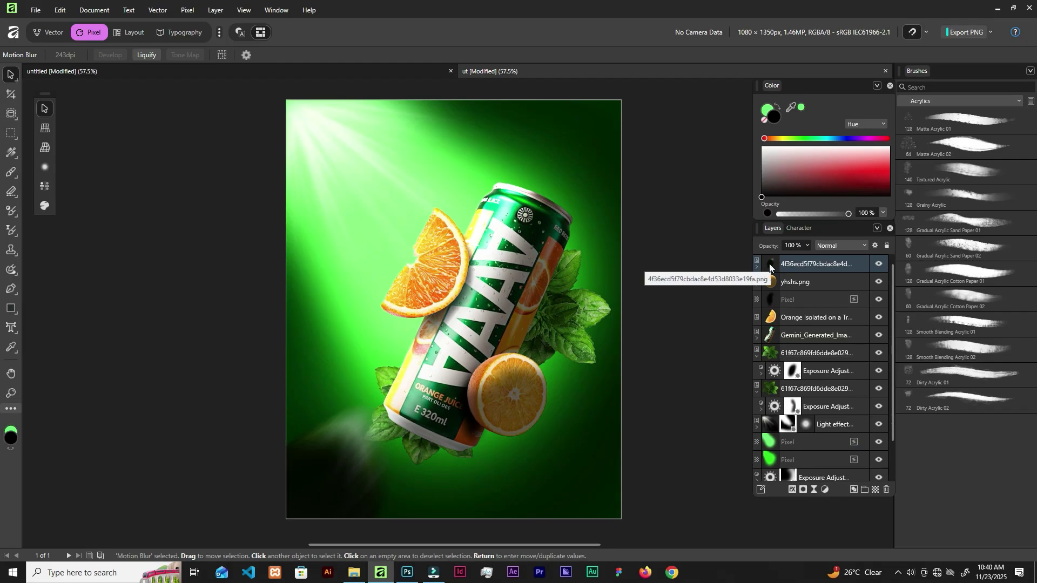
{"action": "left_click", "coordinate": [831, 258]}
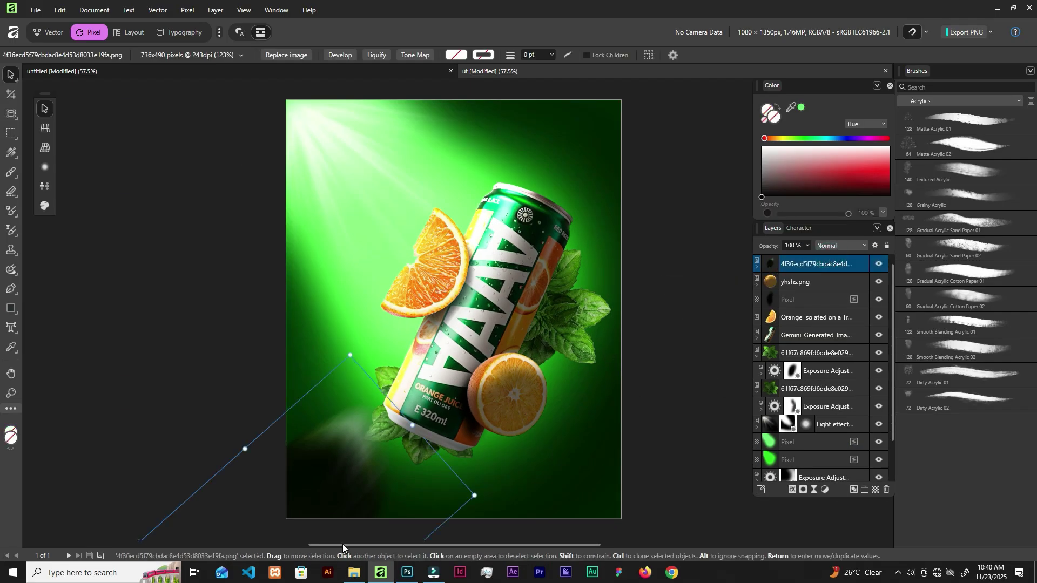
- Place the mint leaf image 61f67c869fd6dde8e02932bd82386af2 in the flyer's lower-right corner and enlarge it to about 142 %
{"action": "left_click", "coordinate": [352, 571]}
{"action": "left_click_drag", "start_coordinate": [337, 123], "coordinate": [578, 481]}
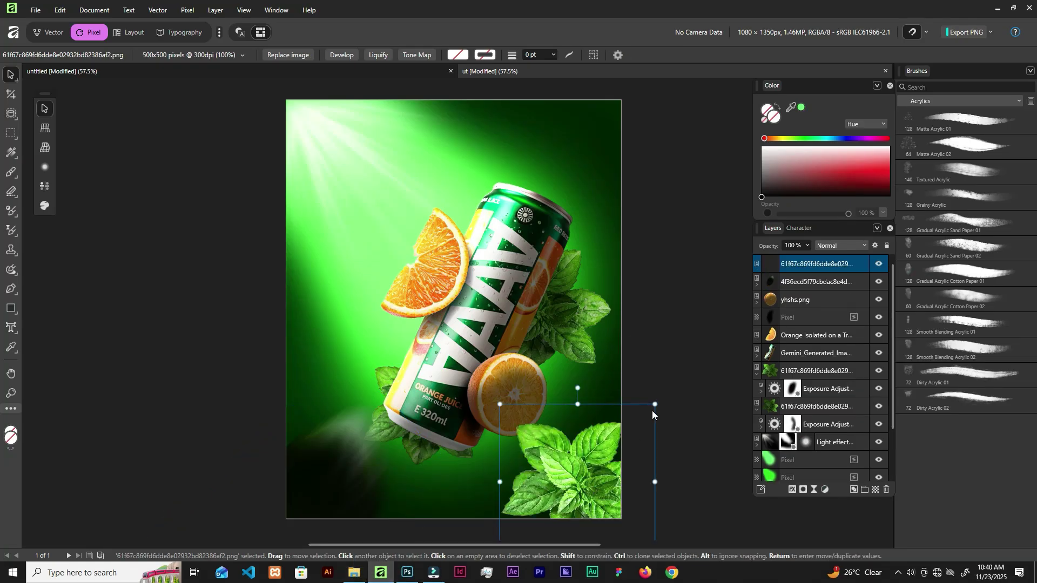
{"action": "left_click_drag", "start_coordinate": [666, 392], "coordinate": [731, 327]}
{"action": "left_click_drag", "start_coordinate": [582, 447], "coordinate": [592, 503]}
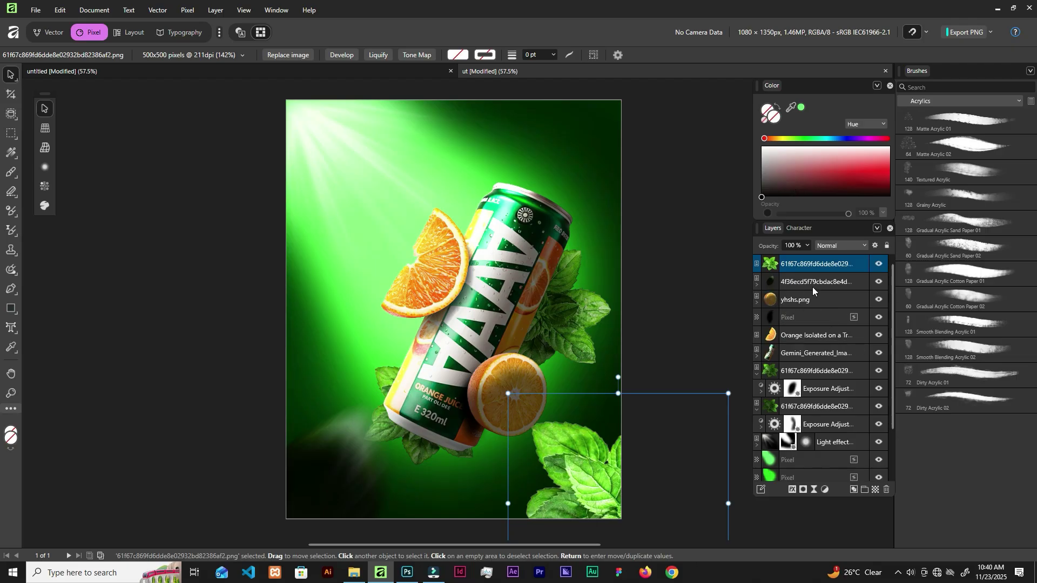
- Add an Exposure adjustment of about -6.463 and nest it inside the lower-right mint layer
{"action": "left_click", "coordinate": [823, 492]}
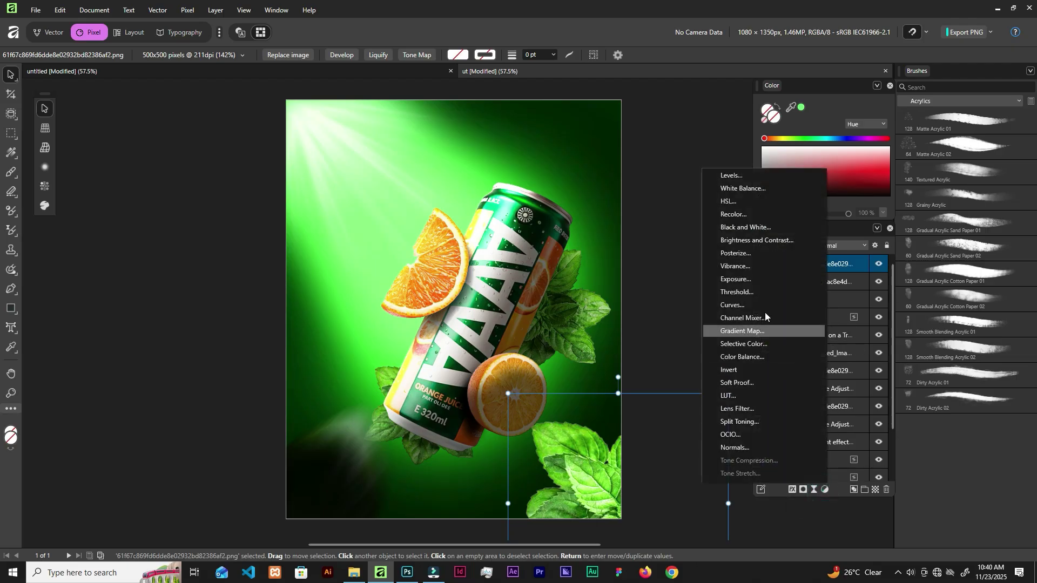
{"action": "left_click", "coordinate": [743, 282]}
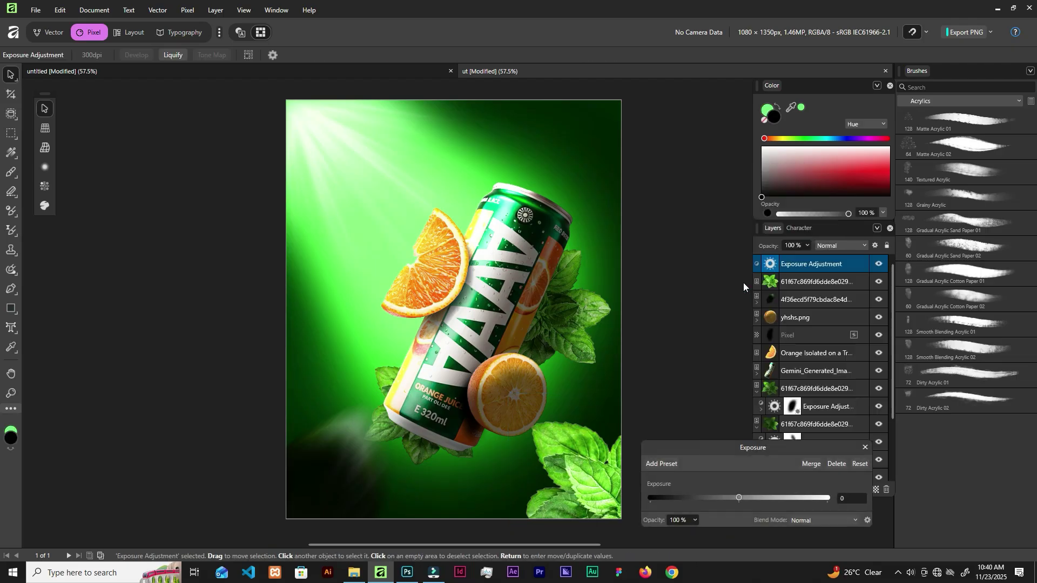
{"action": "left_click", "coordinate": [708, 501]}
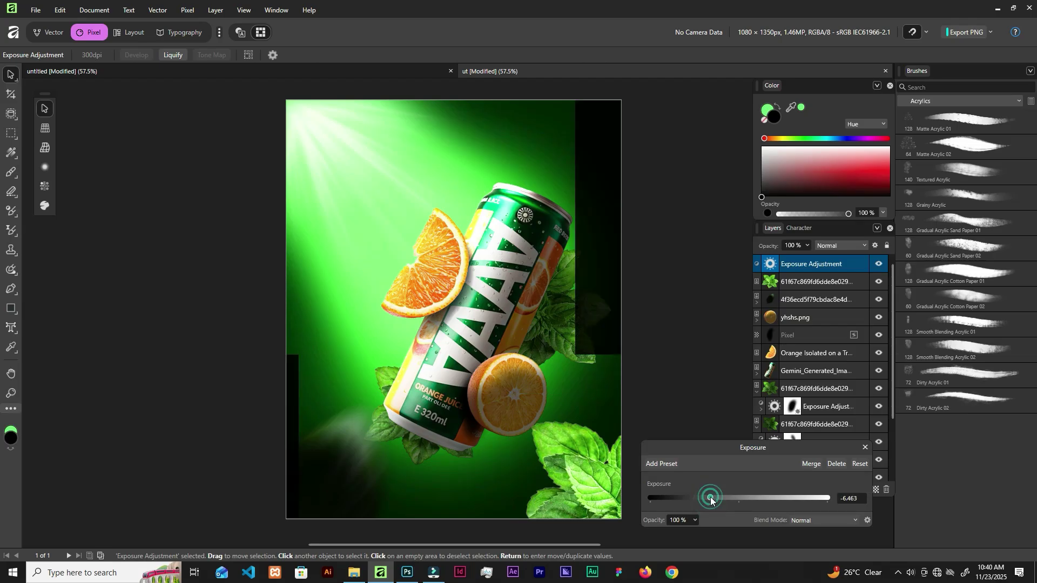
{"action": "left_click", "coordinate": [865, 448]}
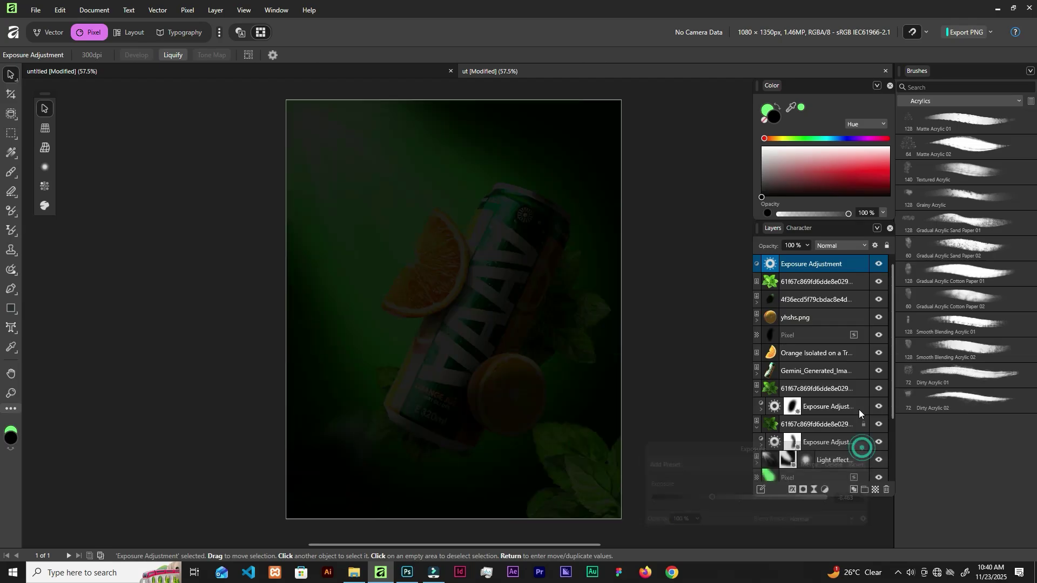
{"action": "left_click_drag", "start_coordinate": [844, 260], "coordinate": [835, 281]}
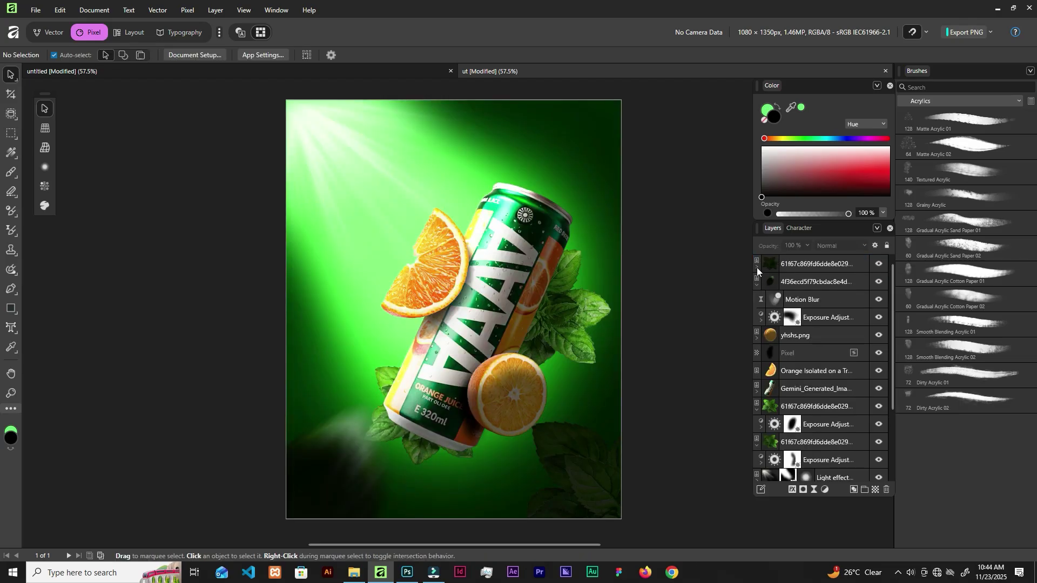
- Add a mask to the Exposure adjustment nested in the lower-right mint layer
{"action": "left_click", "coordinate": [757, 268]}
{"action": "left_click", "coordinate": [789, 281]}
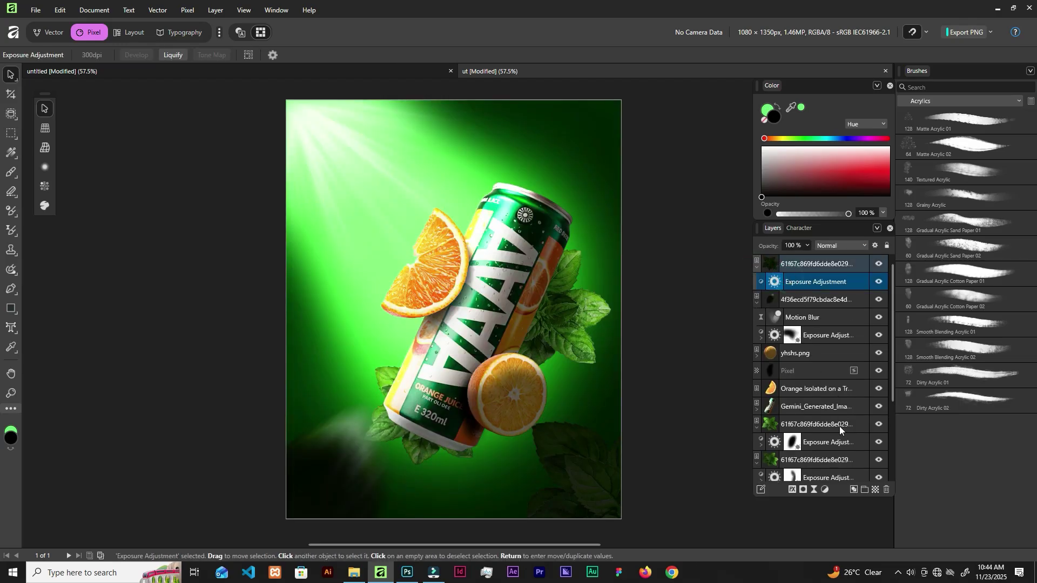
{"action": "left_click", "coordinate": [802, 491]}
{"action": "left_click", "coordinate": [757, 268]}
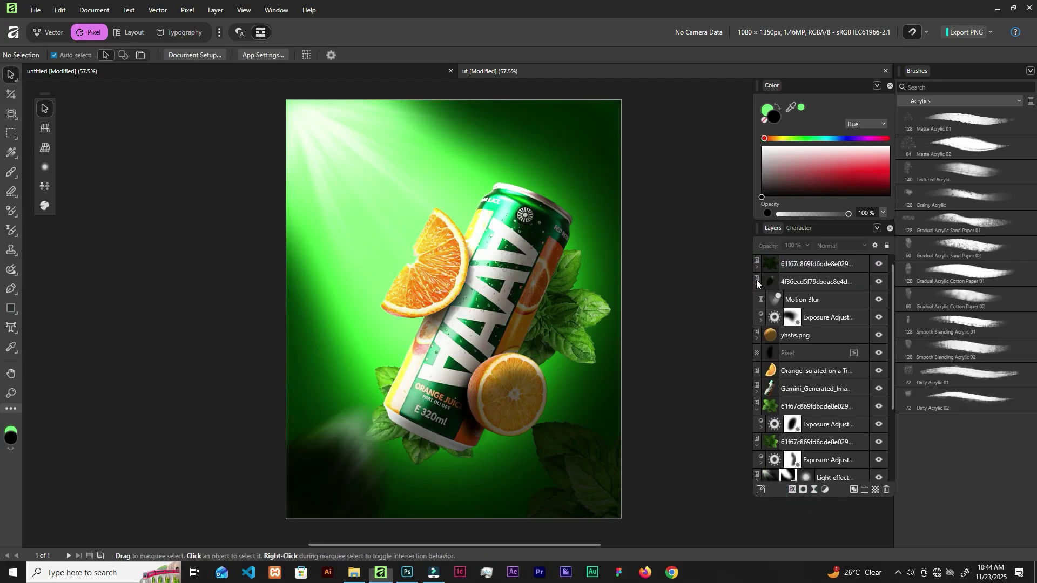
{"action": "left_click_drag", "start_coordinate": [756, 267], "coordinate": [775, 284]}
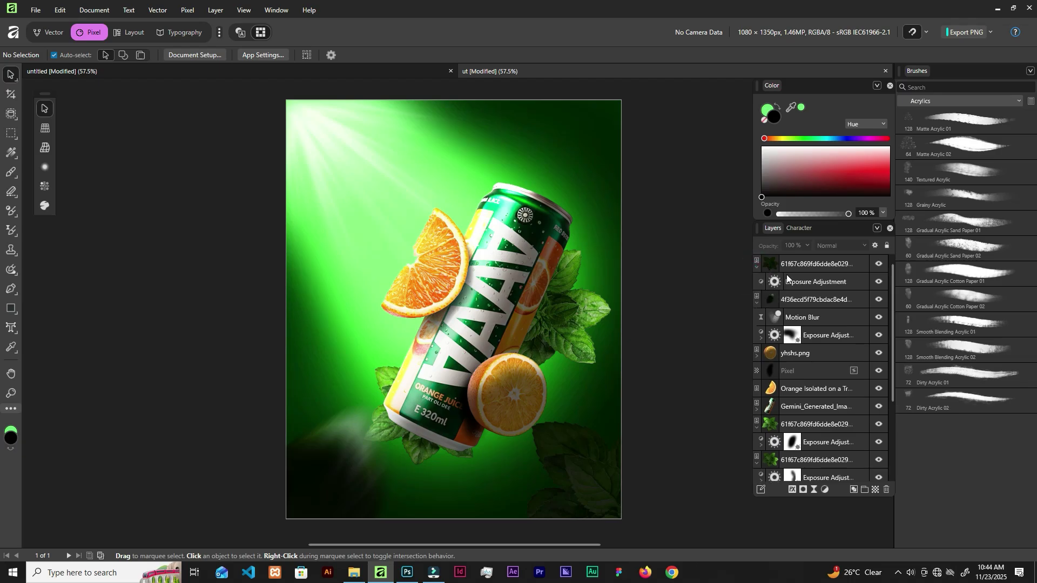
{"action": "left_click", "coordinate": [786, 275]}
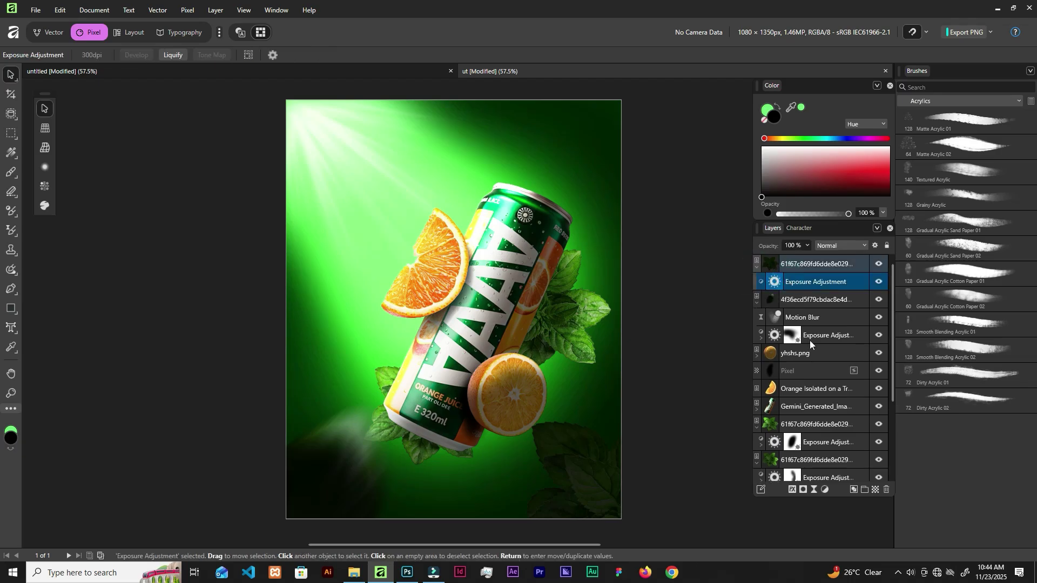
{"action": "left_click", "coordinate": [802, 490]}
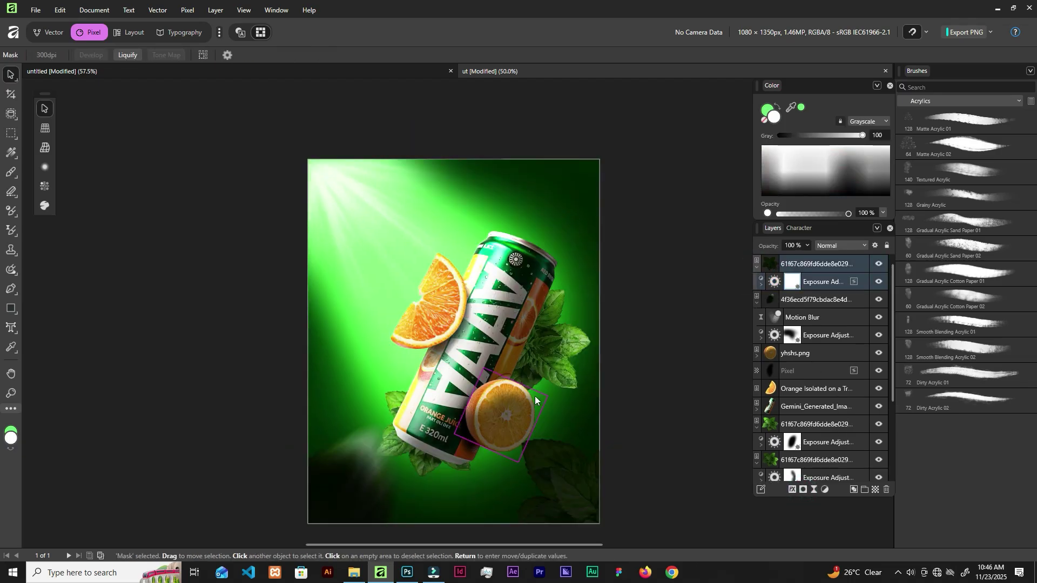
- Paint black on the Exposure mask with the 227 px brush at 45 % flow to brighten the lower-right mint's upper and inner leaf edges
{"action": "scroll", "coordinate": [534, 396], "scroll_direction": "up", "scroll_amount": 3}
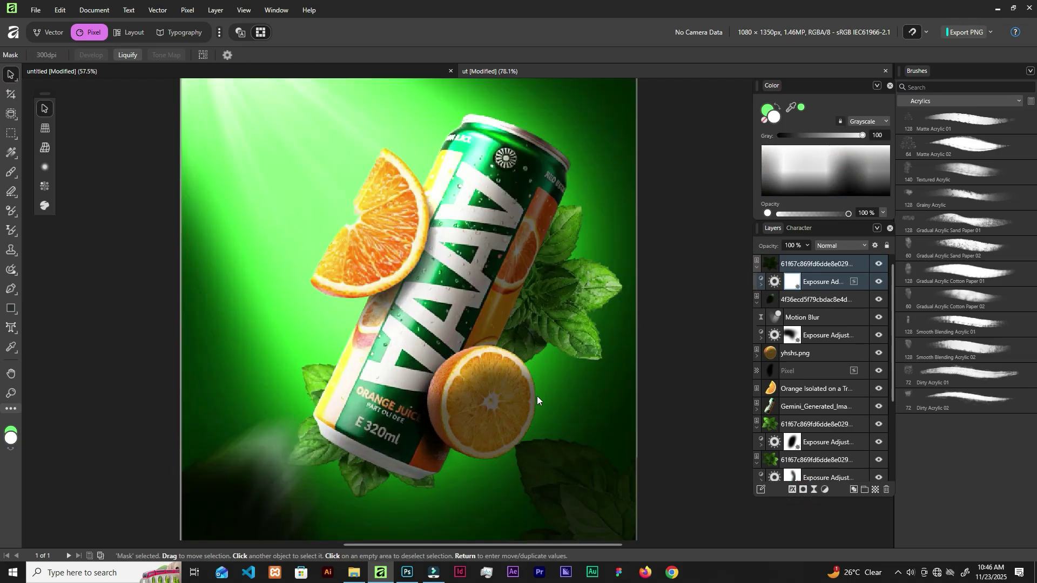
{"action": "scroll", "coordinate": [537, 397], "scroll_direction": "up", "scroll_amount": 4}
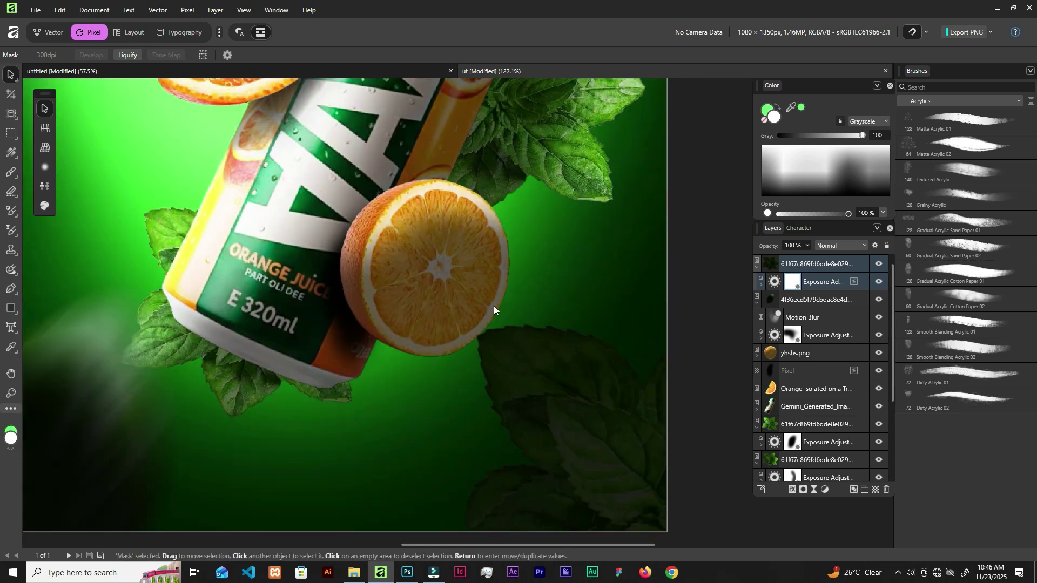
{"action": "key", "text": "b"}
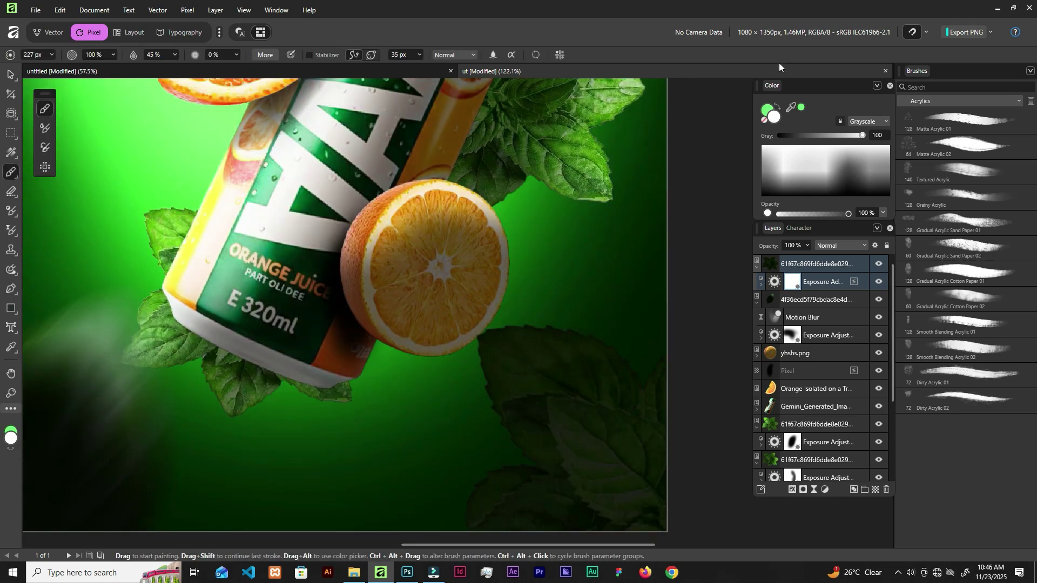
{"action": "double_click", "coordinate": [773, 116]}
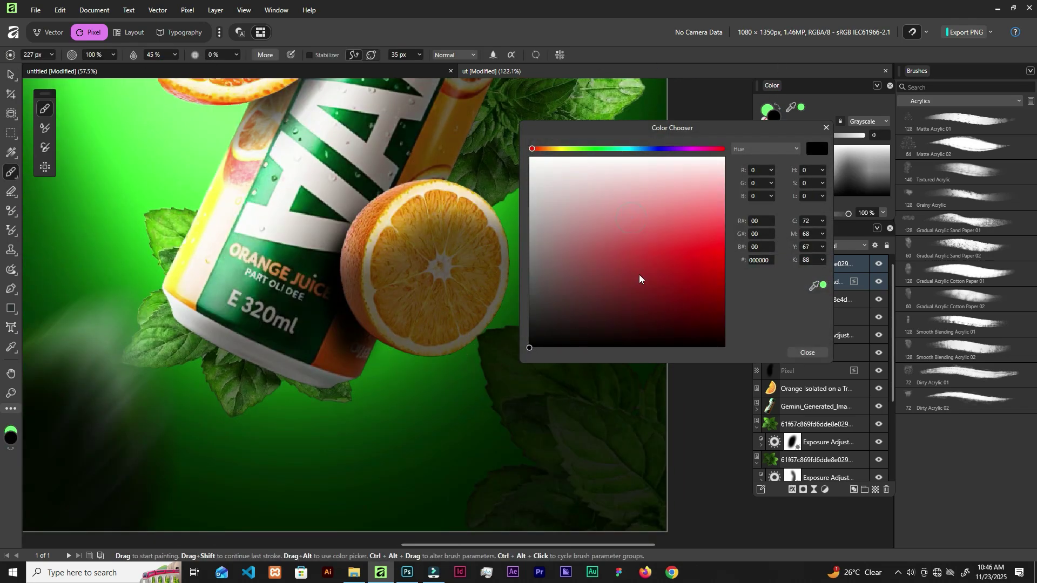
{"action": "left_click", "coordinate": [825, 127]}
{"action": "left_click", "coordinate": [776, 114]}
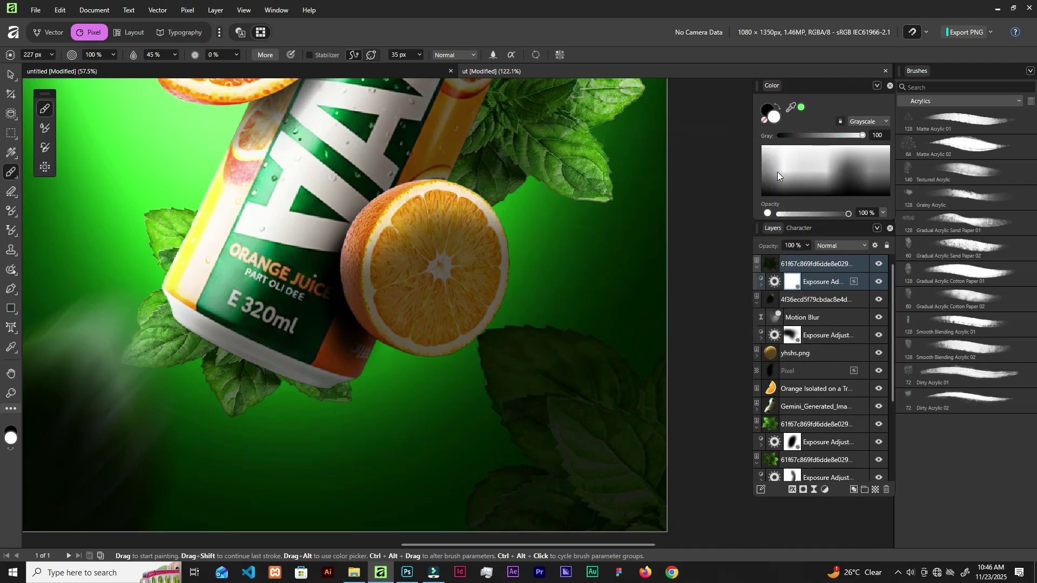
{"action": "left_click", "coordinate": [766, 110]}
{"action": "mouse_move", "coordinate": [521, 316]}
{"action": "left_mouse_down"}
{"action": "mouse_move", "coordinate": [605, 304]}
{"action": "mouse_move", "coordinate": [437, 349]}
{"action": "mouse_move", "coordinate": [458, 356]}
{"action": "mouse_move", "coordinate": [470, 458]}
{"action": "mouse_move", "coordinate": [462, 445]}
{"action": "mouse_move", "coordinate": [428, 474]}
{"action": "left_mouse_up"}
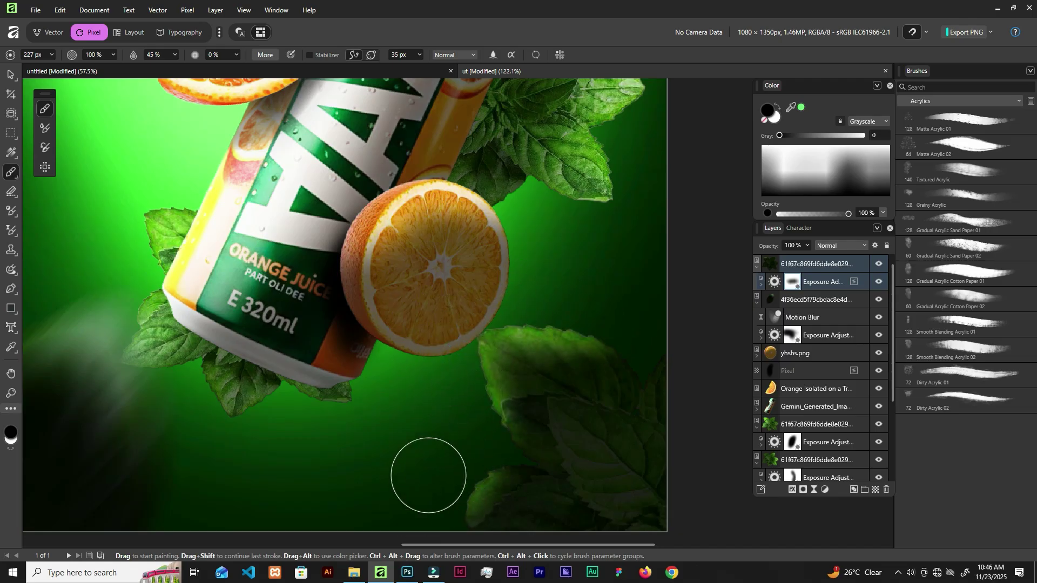
{"action": "left_click_drag", "start_coordinate": [455, 430], "coordinate": [404, 325]}
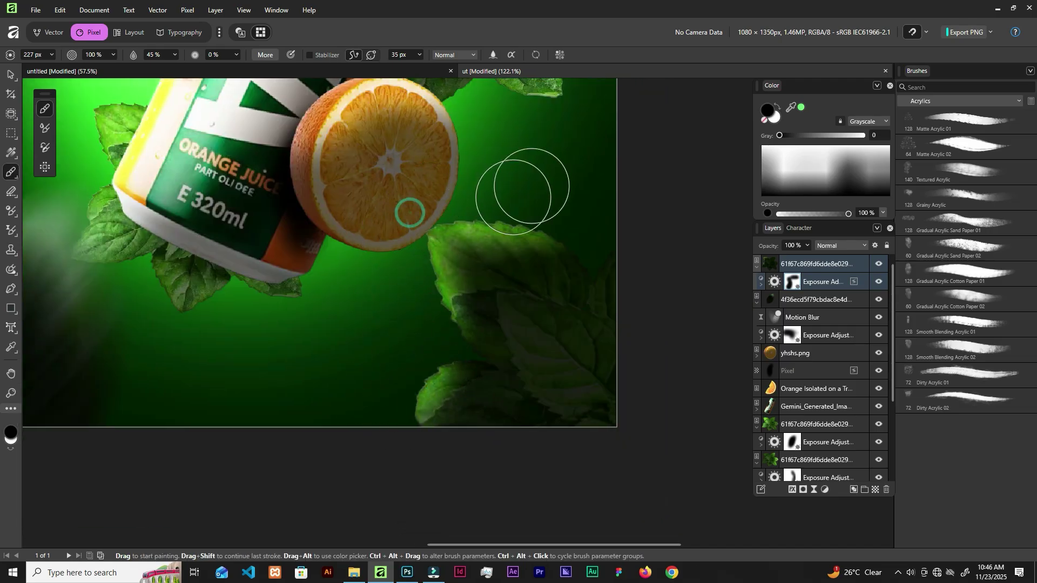
{"action": "scroll", "coordinate": [561, 201], "scroll_direction": "down", "scroll_amount": 2}
{"action": "scroll", "coordinate": [478, 214], "scroll_direction": "down", "scroll_amount": 3, "text": "ctrl"}
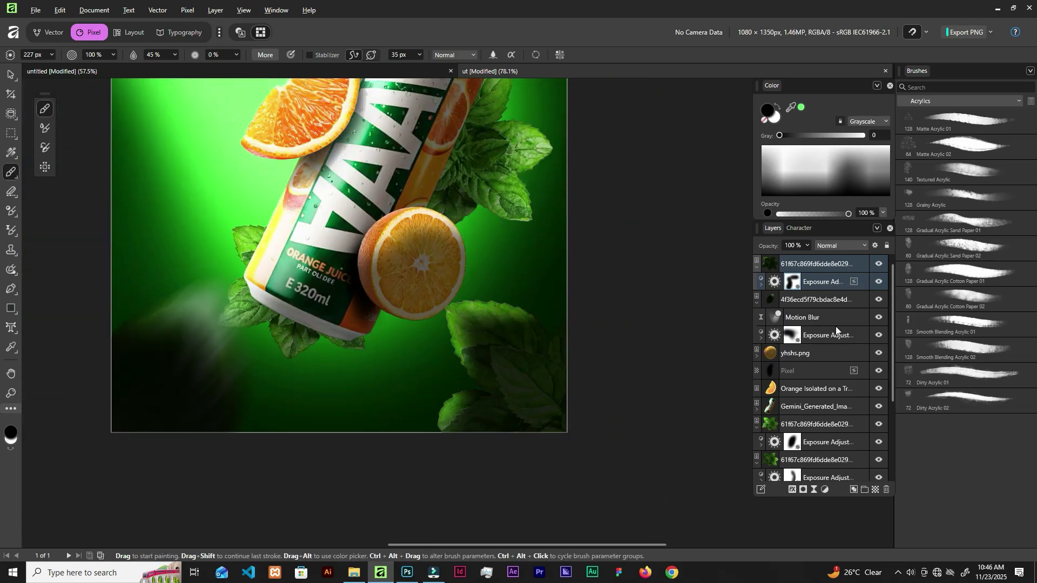
- Apply a live Motion Blur to the lower-right mint with a 135° rotation and a 20 px radius
{"action": "left_click", "coordinate": [814, 492]}
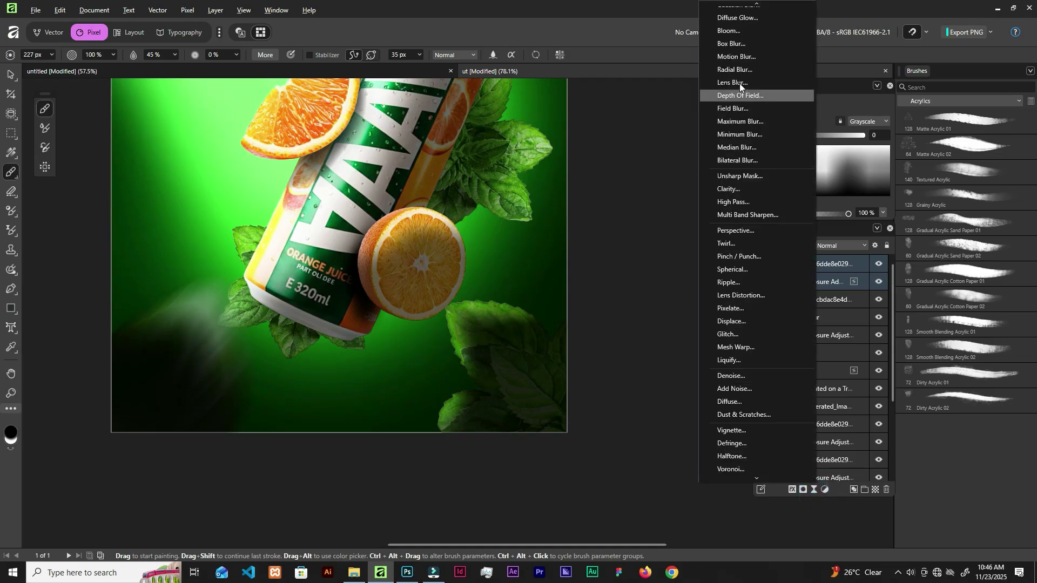
{"action": "left_click", "coordinate": [736, 63]}
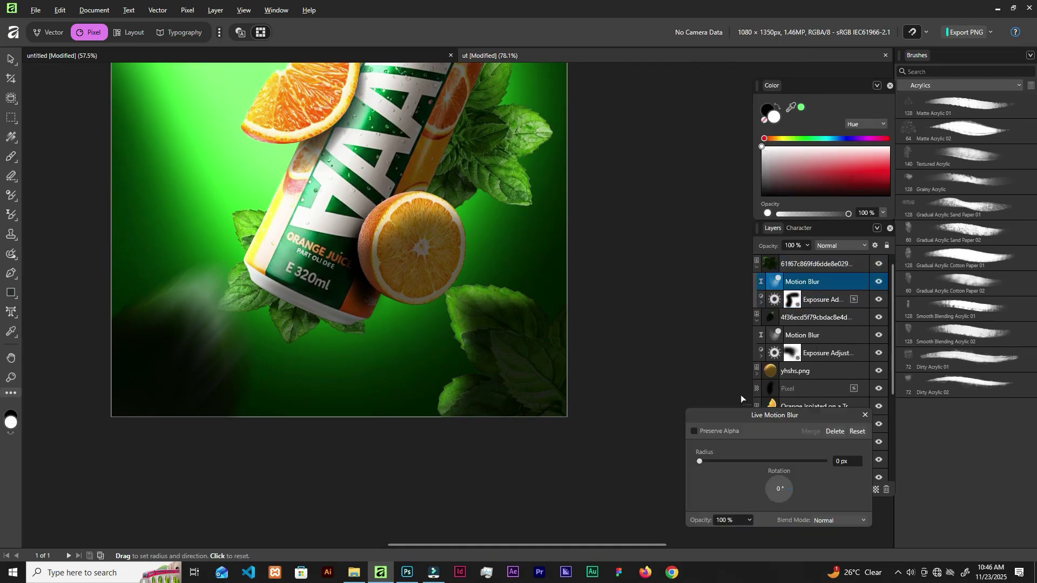
{"action": "left_click_drag", "start_coordinate": [776, 484], "coordinate": [768, 462]}
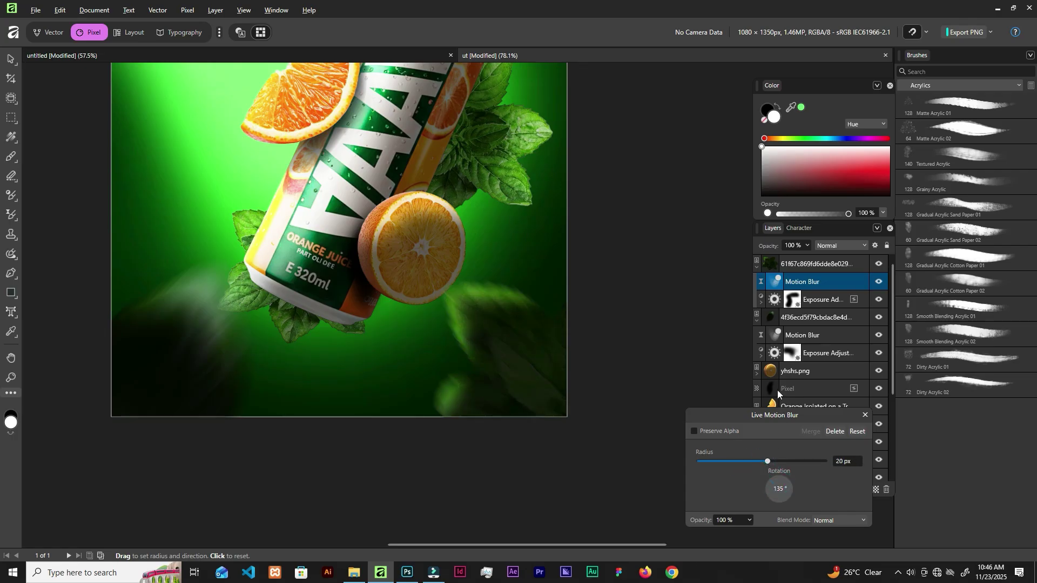
- Darken the lower-right mint slightly more by lowering its nested Exposure adjustment
{"action": "double_click", "coordinate": [778, 303]}
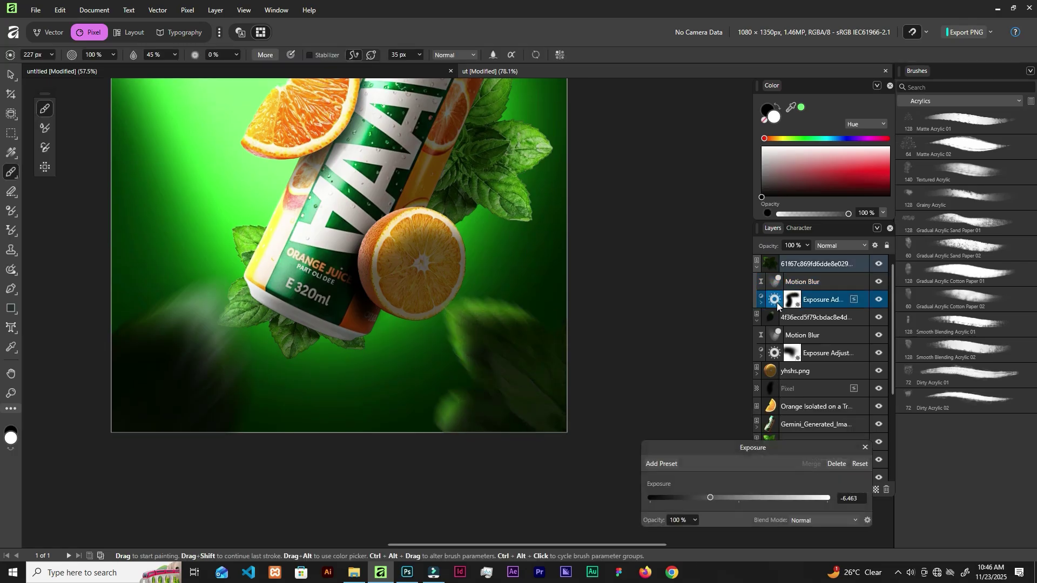
{"action": "left_click", "coordinate": [702, 497]}
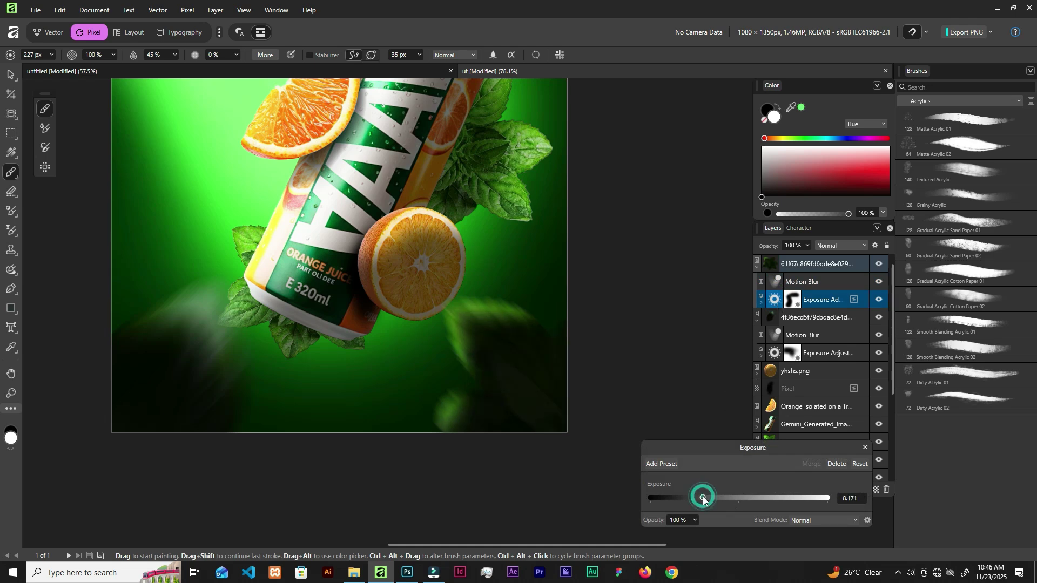
{"action": "left_click_drag", "start_coordinate": [702, 497], "coordinate": [707, 499]}
{"action": "left_click", "coordinate": [866, 447]}
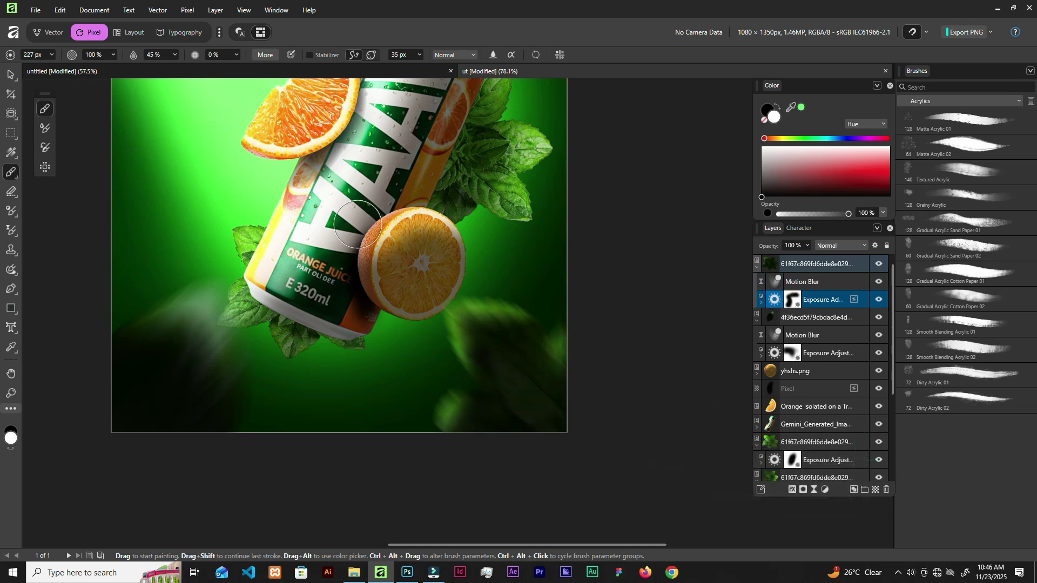
{"action": "scroll", "coordinate": [383, 257], "scroll_direction": "down", "scroll_amount": 5}
{"action": "left_click_drag", "start_coordinate": [382, 257], "coordinate": [504, 392]}
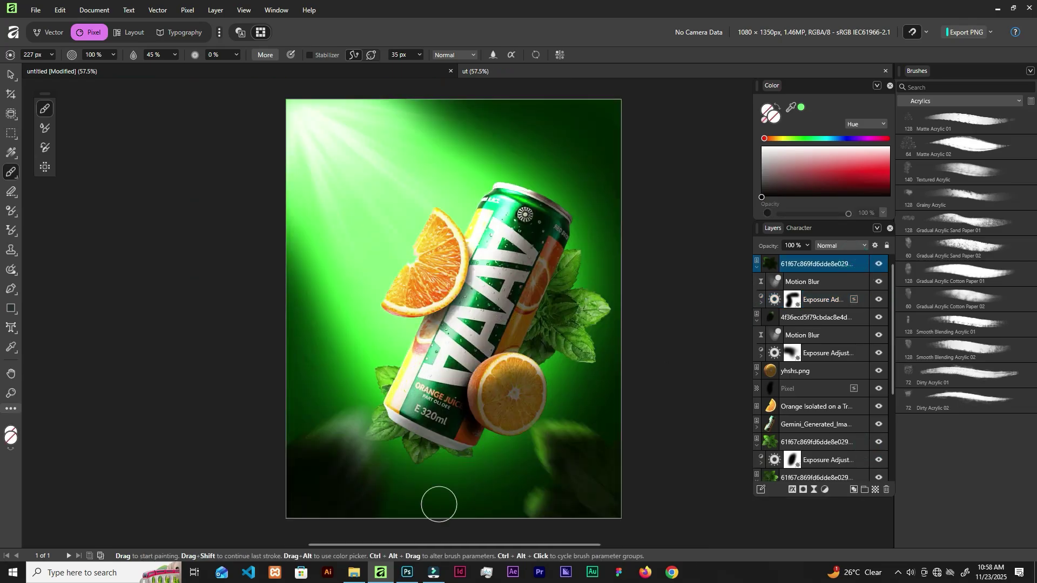
- Place the branch image 43f25a8939f0d8d7b9f405dbaa3c9d44 from the orange folder into the flyer and rotate it so it slopes down to the right
{"action": "left_click", "coordinate": [354, 572]}
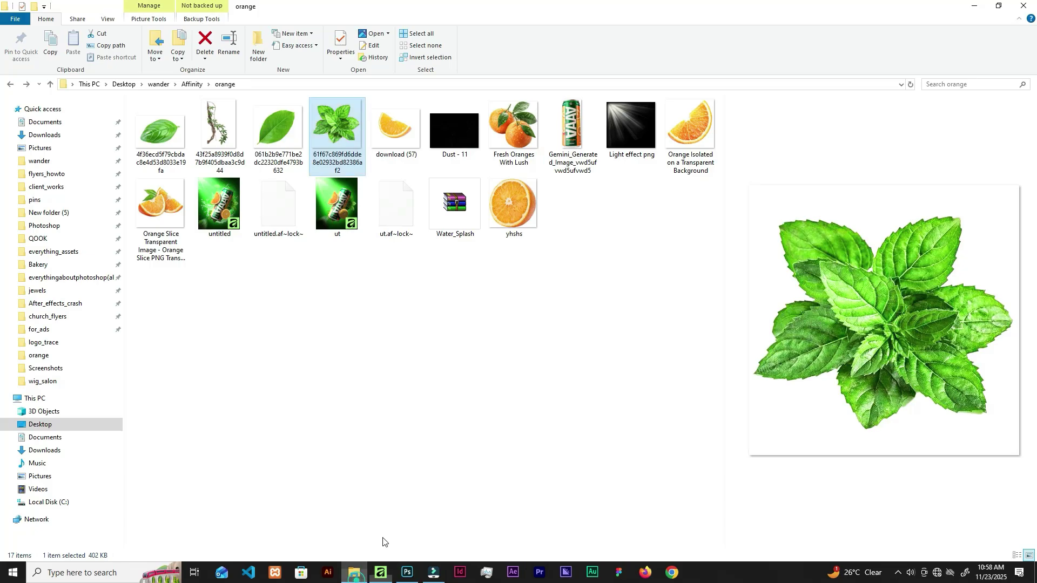
{"action": "left_click", "coordinate": [226, 135]}
{"action": "left_click_drag", "start_coordinate": [395, 546], "coordinate": [524, 259]}
{"action": "left_click_drag", "start_coordinate": [641, 112], "coordinate": [629, 432]}
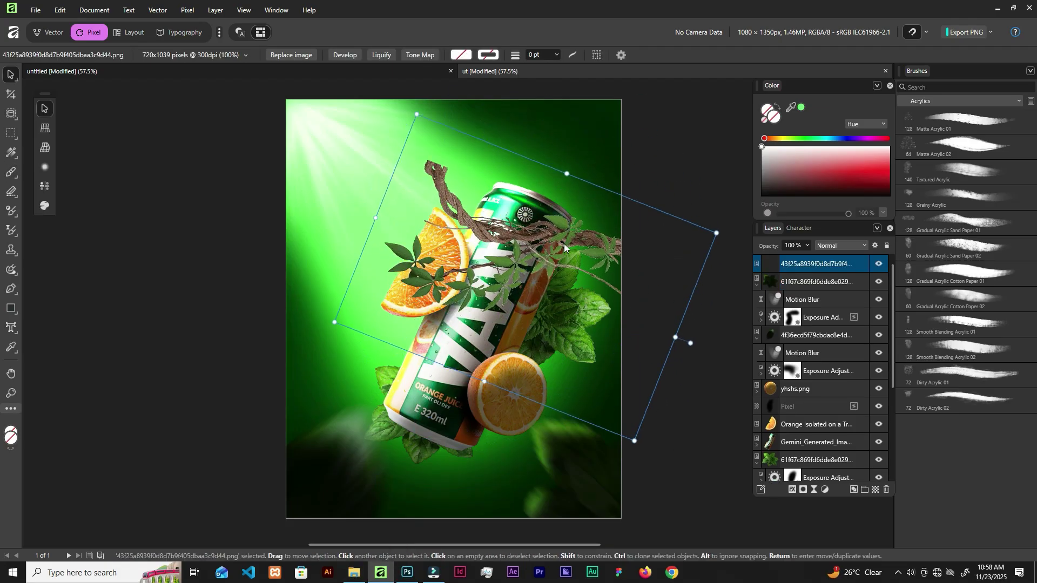
- Enlarge the branch to 155% and position it so its leaves hang into the flyer's upper-right corner
{"action": "left_click_drag", "start_coordinate": [564, 245], "coordinate": [611, 100]}
{"action": "scroll", "coordinate": [605, 144], "scroll_direction": "down", "scroll_amount": 3}
{"action": "left_click_drag", "start_coordinate": [644, 222], "coordinate": [705, 313]}
{"action": "left_click_drag", "start_coordinate": [606, 186], "coordinate": [590, 140]}
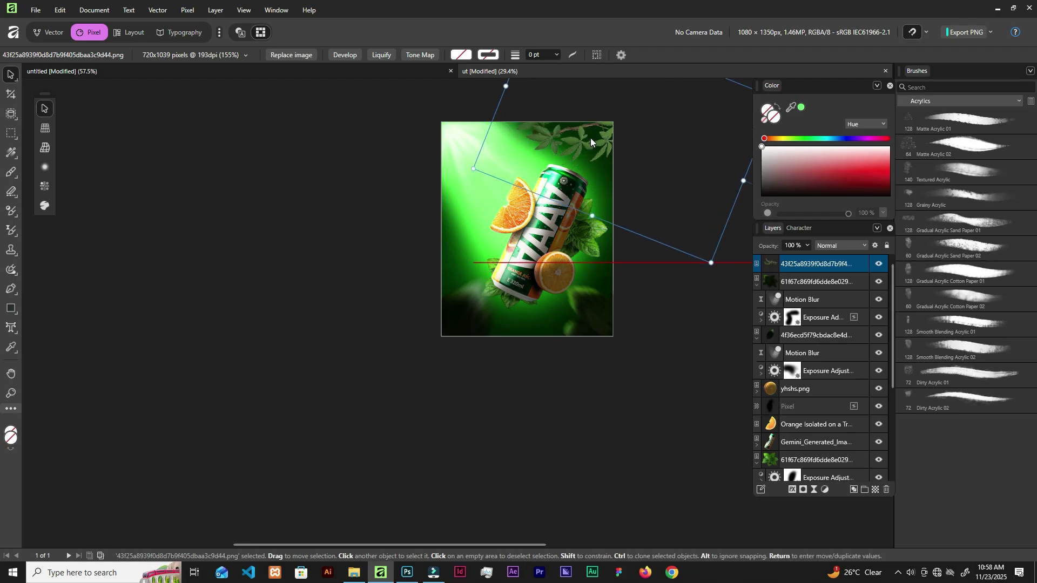
{"action": "scroll", "coordinate": [590, 138], "scroll_direction": "up", "scroll_amount": 2}
{"action": "scroll", "coordinate": [590, 138], "scroll_direction": "up", "scroll_amount": 1}
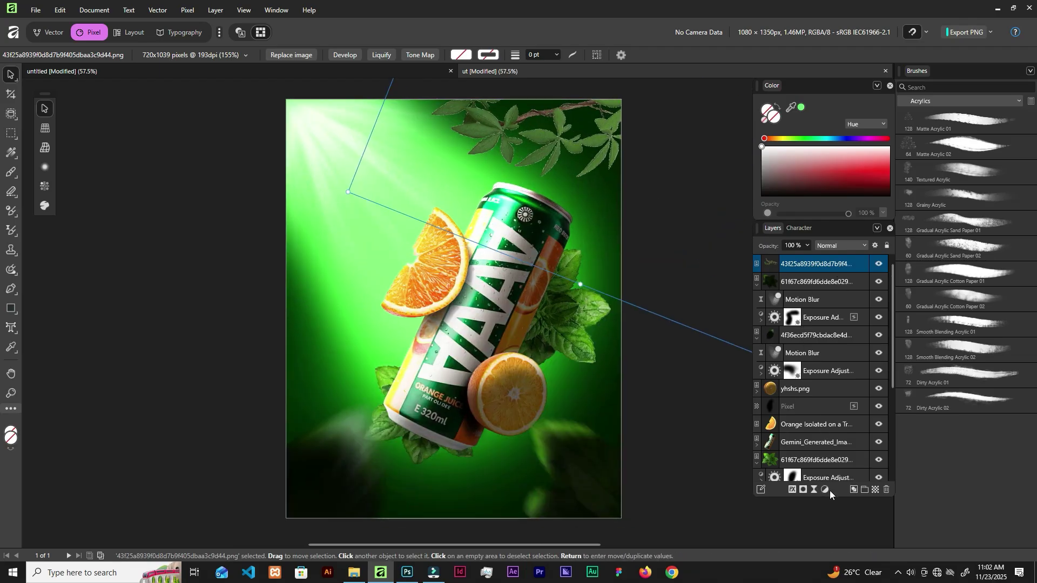
- Add an Exposure adjustment of about -5.7 and nest it inside the branch layer to turn the leaves nearly black
{"action": "left_click", "coordinate": [825, 490]}
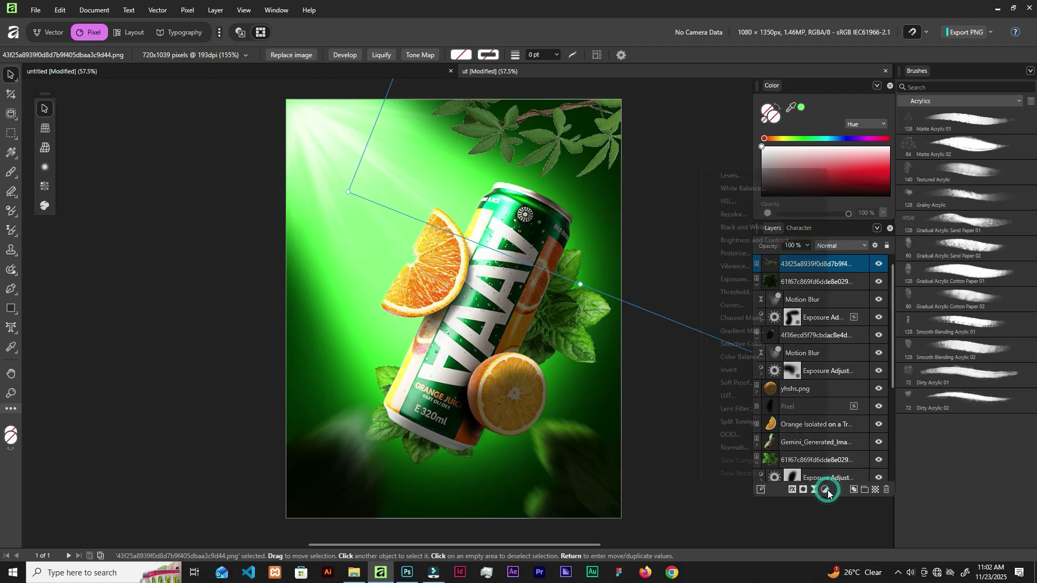
{"action": "left_click", "coordinate": [739, 282]}
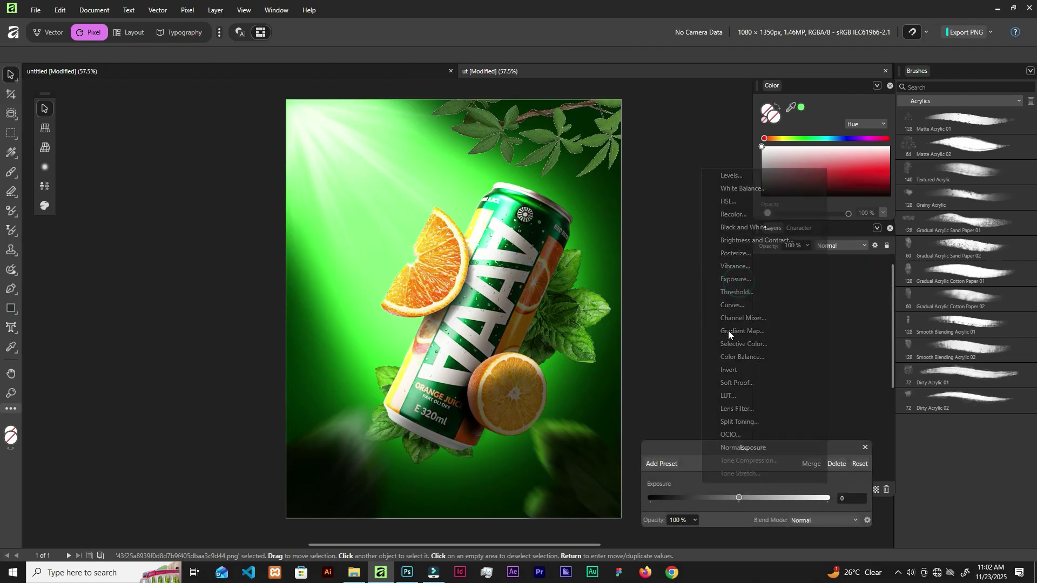
{"action": "left_click_drag", "start_coordinate": [744, 504], "coordinate": [713, 498]}
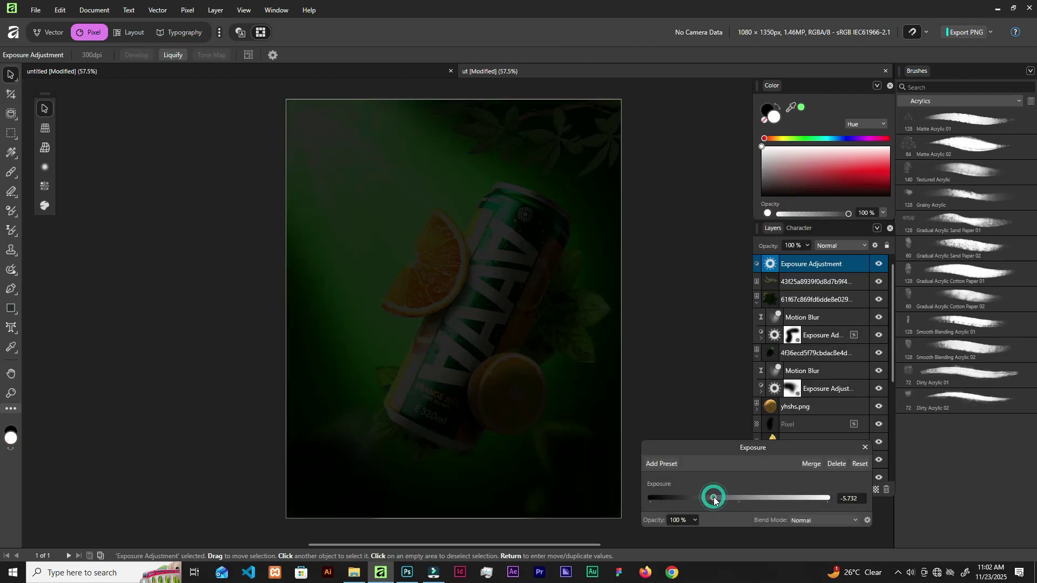
{"action": "left_click", "coordinate": [865, 449]}
{"action": "left_click_drag", "start_coordinate": [854, 268], "coordinate": [837, 282]}
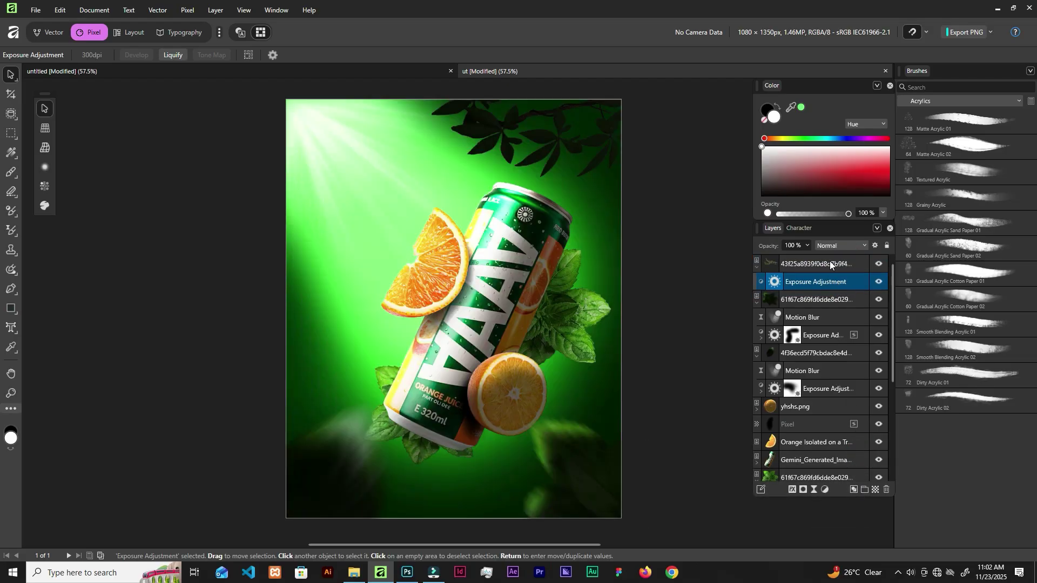
- Apply a live Gaussian Blur to the branch layer so its leaves look softly out of focus
{"action": "left_click", "coordinate": [825, 265]}
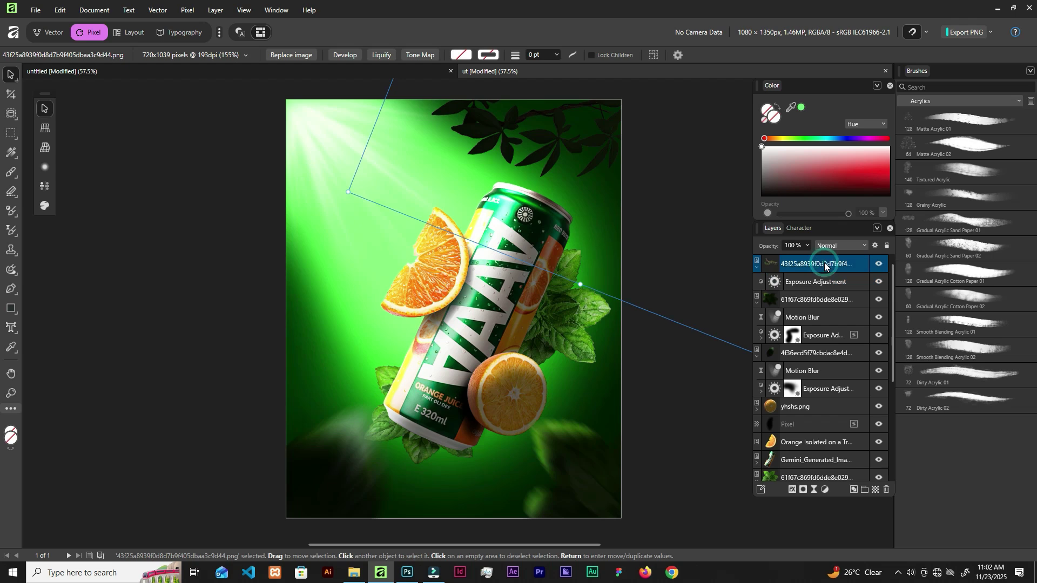
{"action": "left_click", "coordinate": [814, 490]}
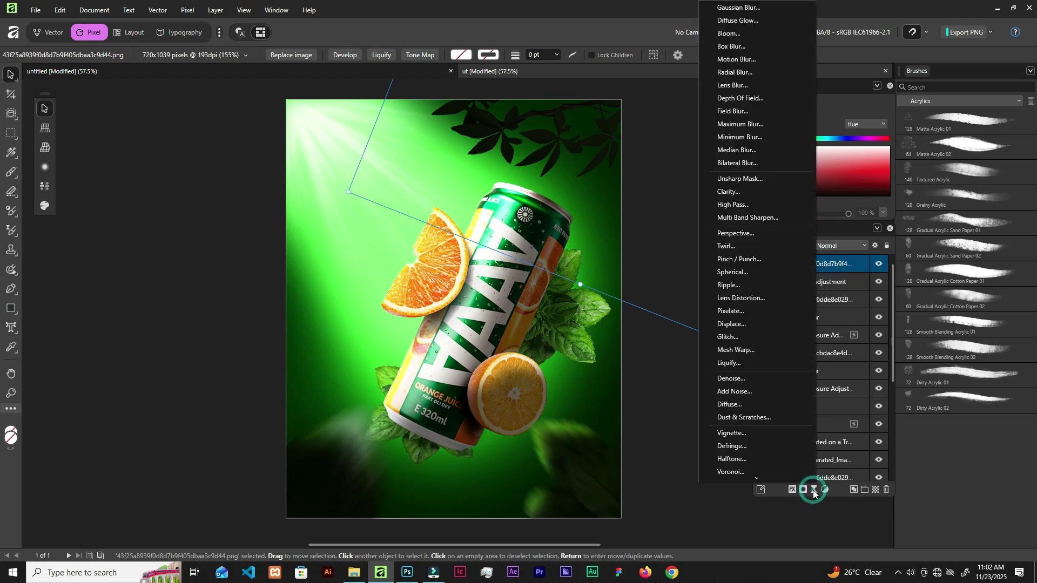
{"action": "left_click", "coordinate": [753, 12]}
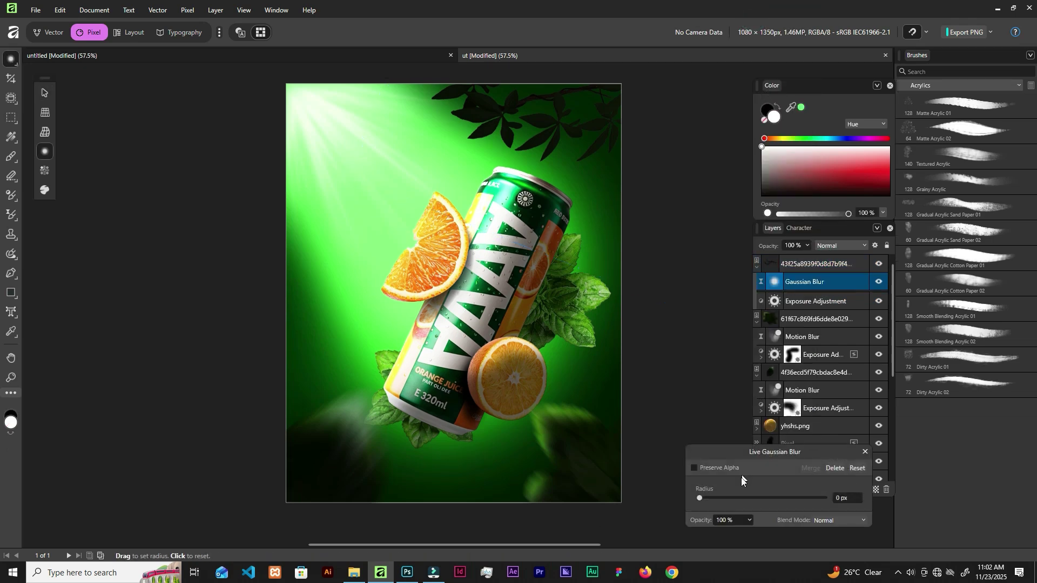
{"action": "left_click_drag", "start_coordinate": [733, 496], "coordinate": [745, 501]}
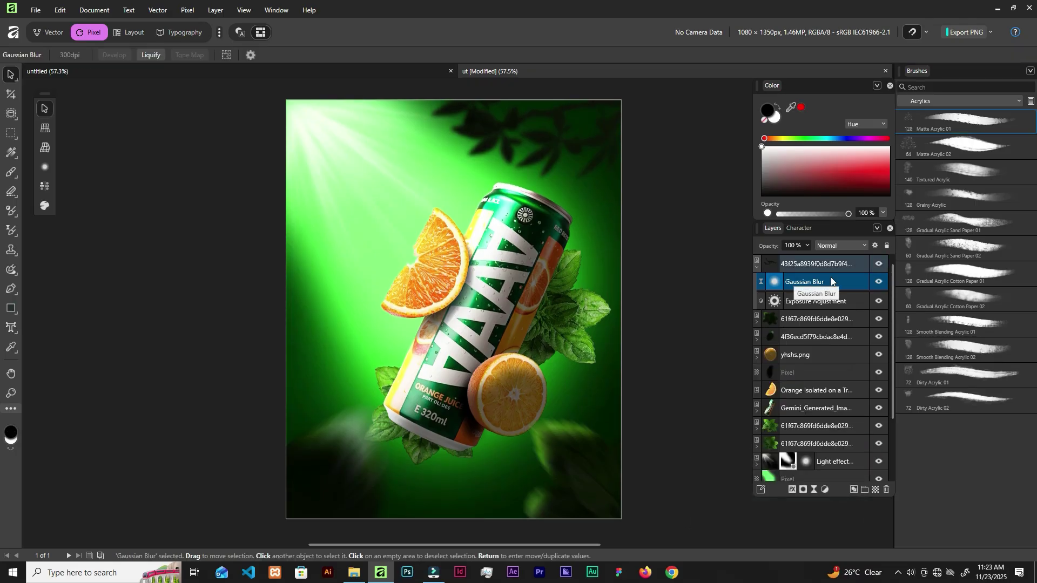
- Place Dust - 11 from the orange folder directly above the background's Exposure adjustment and scale it to about 45% to cover the flyer
{"action": "scroll", "coordinate": [835, 285], "scroll_direction": "down", "scroll_amount": 3}
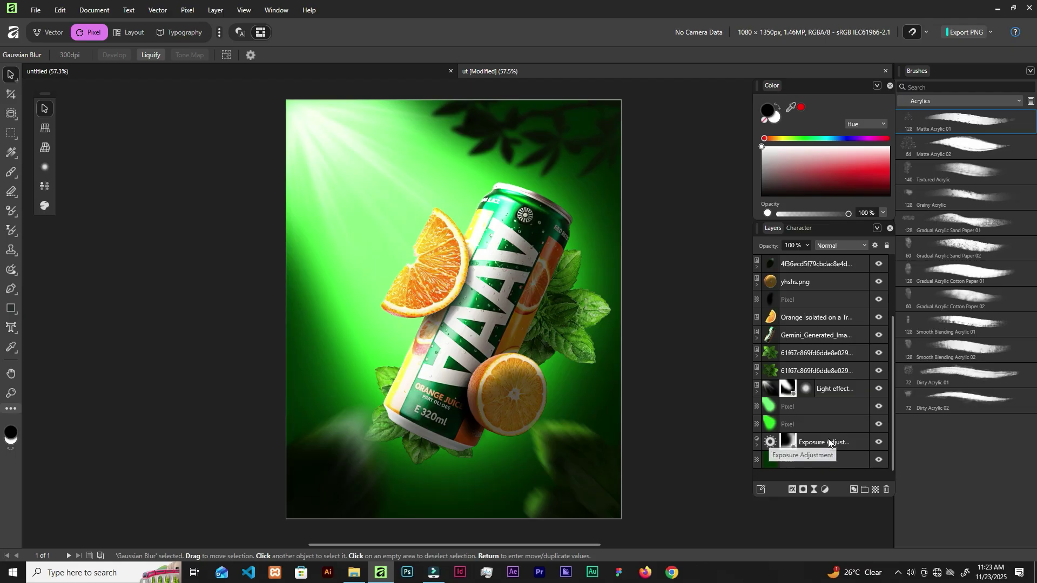
{"action": "left_click", "coordinate": [848, 439]}
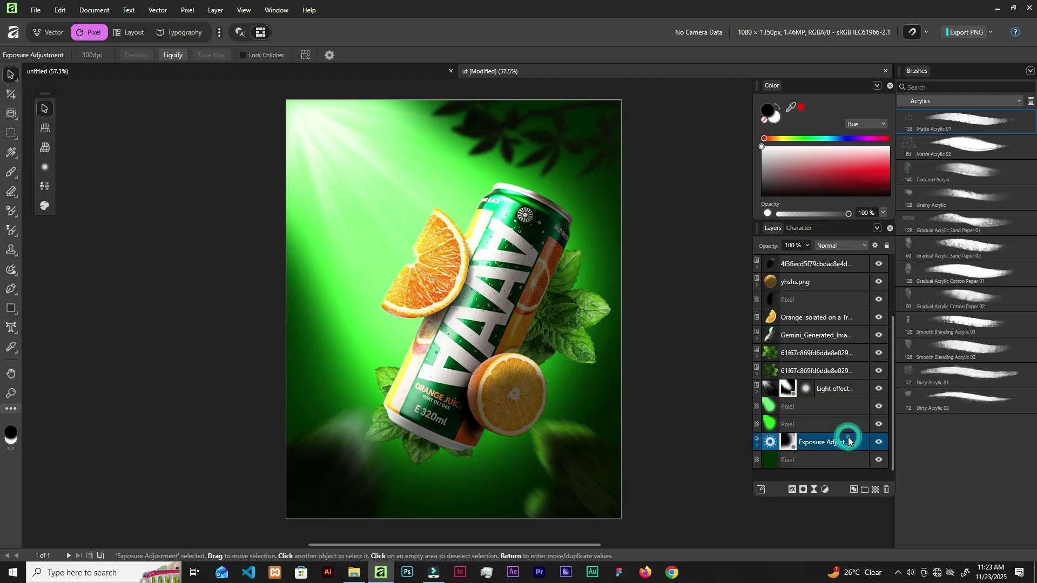
{"action": "left_click", "coordinate": [353, 572]}
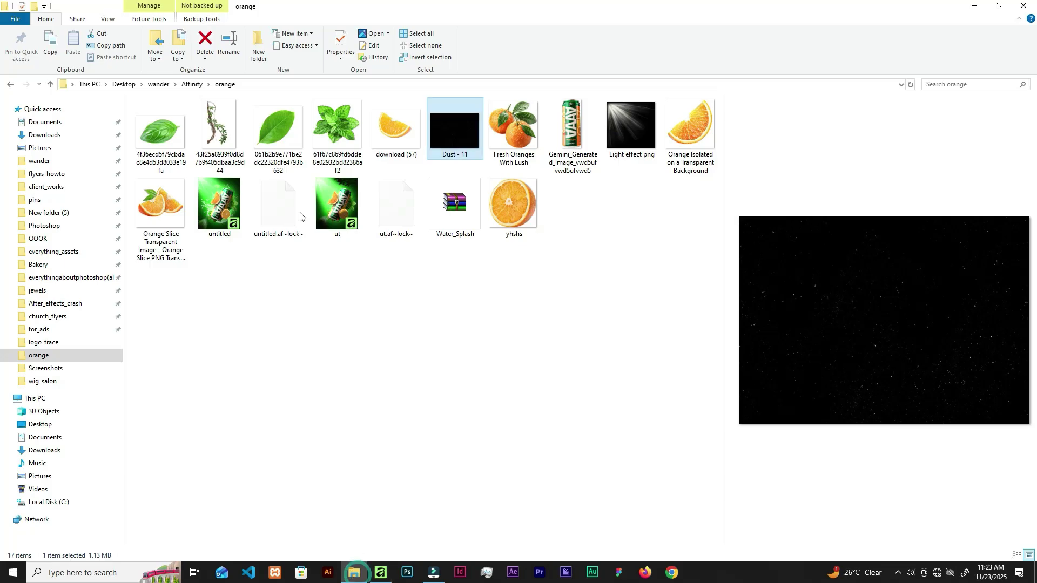
{"action": "left_click_drag", "start_coordinate": [446, 127], "coordinate": [443, 375]}
{"action": "left_click_drag", "start_coordinate": [446, 225], "coordinate": [496, 550]}
{"action": "left_click_drag", "start_coordinate": [461, 521], "coordinate": [452, 349]}
{"action": "left_click_drag", "start_coordinate": [486, 383], "coordinate": [538, 434]}
- Set the blend mode of the Dust - 11.jpg layer to Screen
{"action": "scroll", "coordinate": [469, 293], "scroll_direction": "up", "scroll_amount": 5}
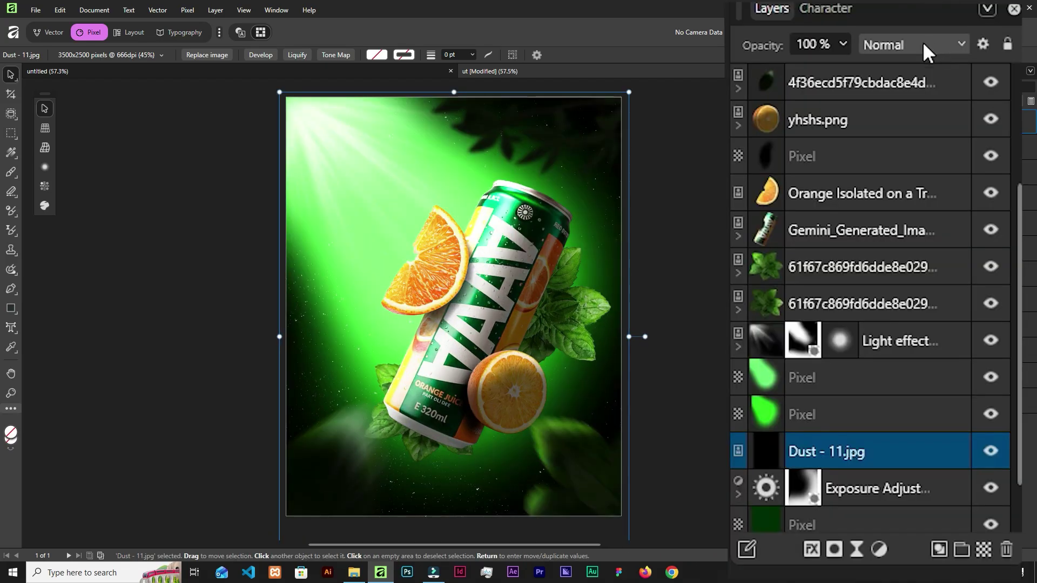
{"action": "left_click", "coordinate": [922, 41]}
{"action": "left_click", "coordinate": [864, 283]}
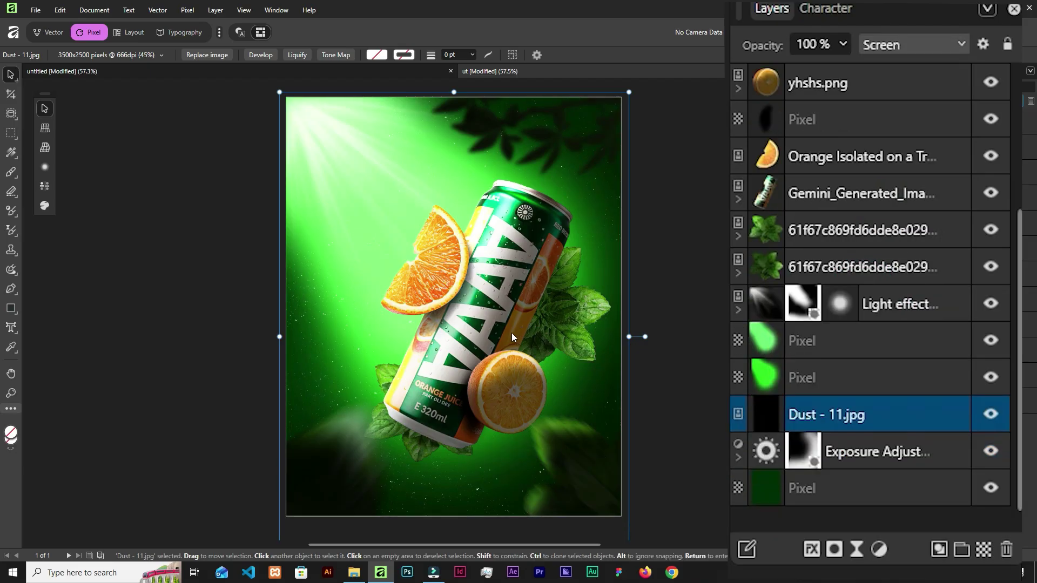
- Add an empty pixel layer directly above the Light effect layer
{"action": "left_click", "coordinate": [900, 292]}
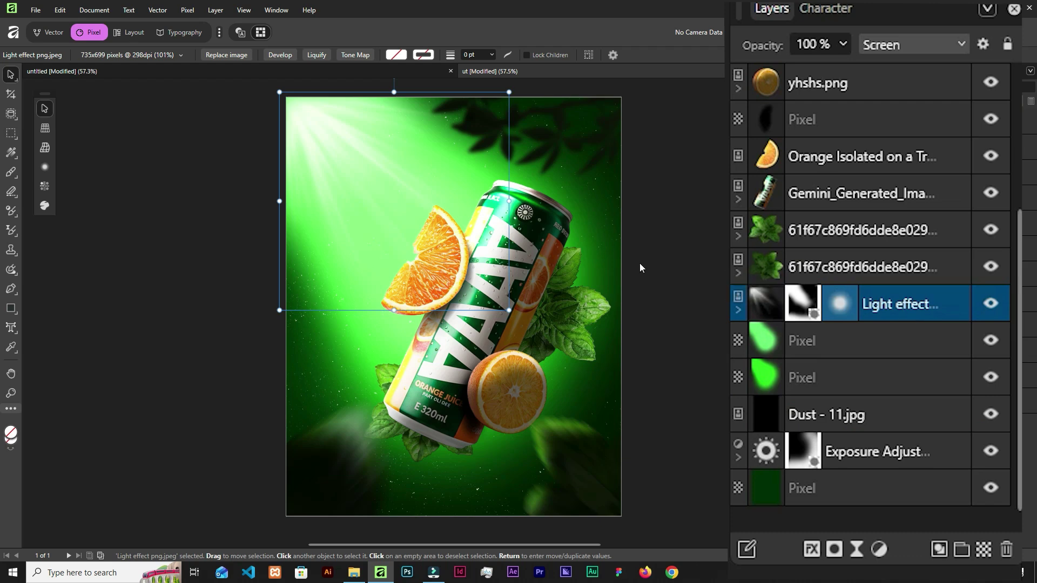
{"action": "left_click", "coordinate": [991, 551]}
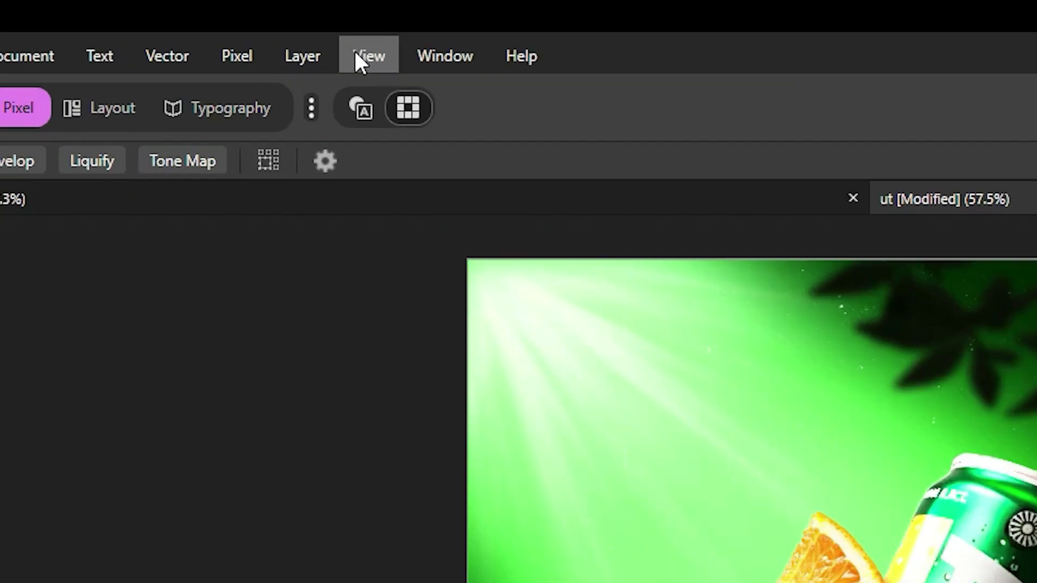
- Search the panel customisation settings for "brus" to check whether the Brushes panel is enabled
{"action": "left_click", "coordinate": [240, 11]}
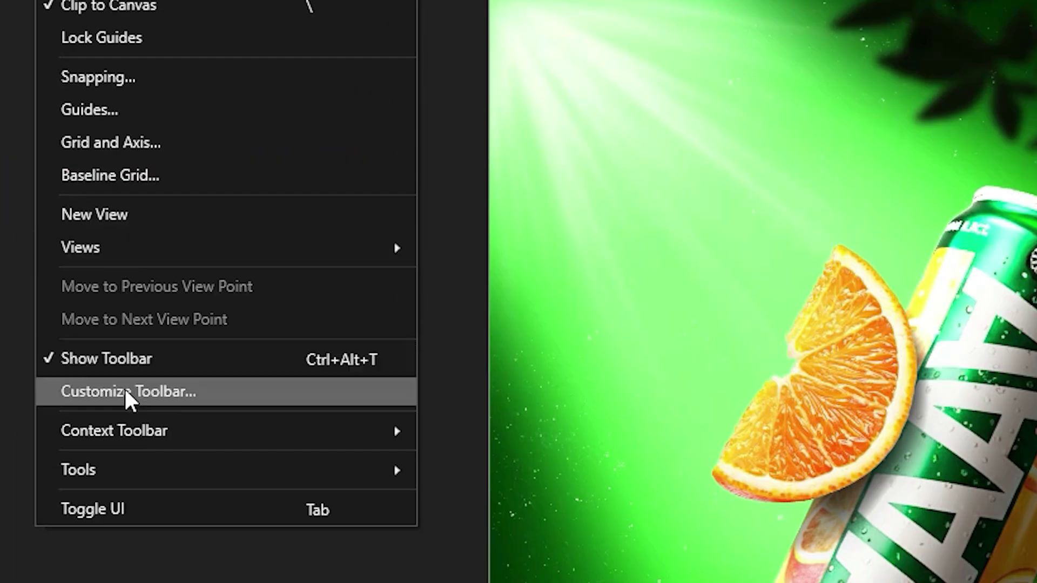
{"action": "left_click", "coordinate": [125, 393]}
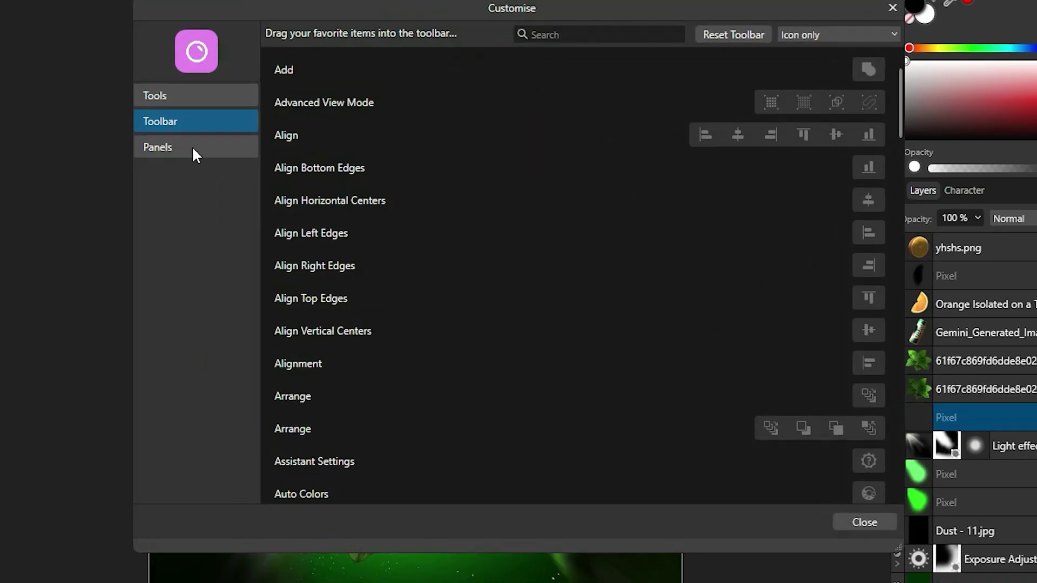
{"action": "left_click", "coordinate": [193, 149]}
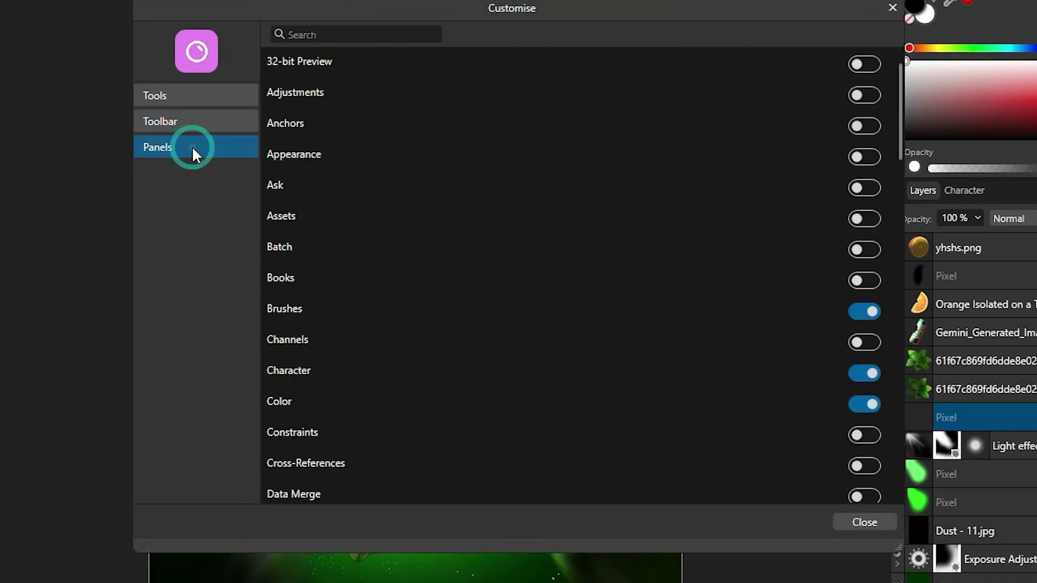
{"action": "left_click", "coordinate": [371, 32]}
{"action": "type", "text": "brus"}
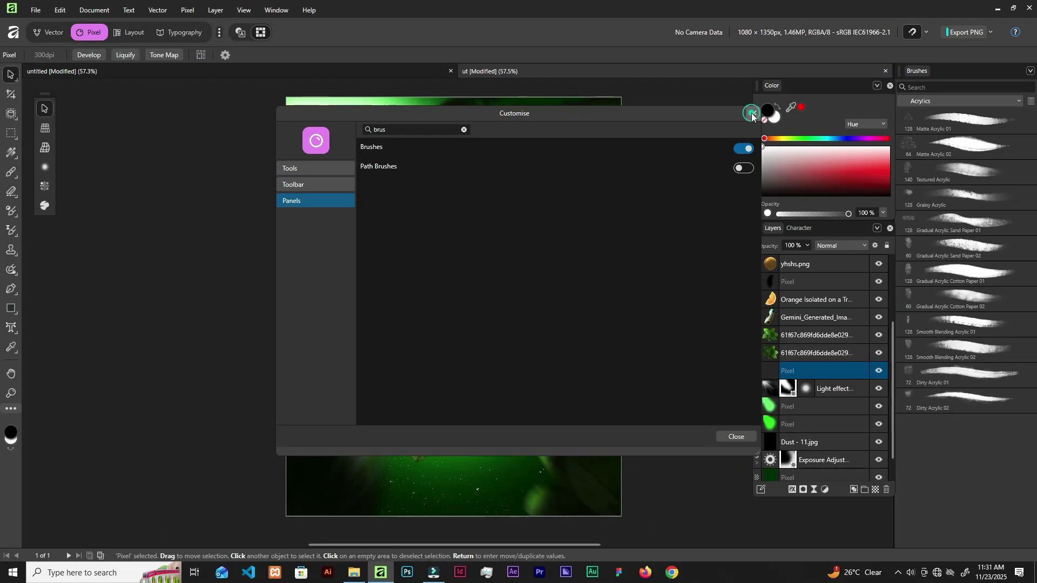
{"action": "left_click", "coordinate": [751, 114]}
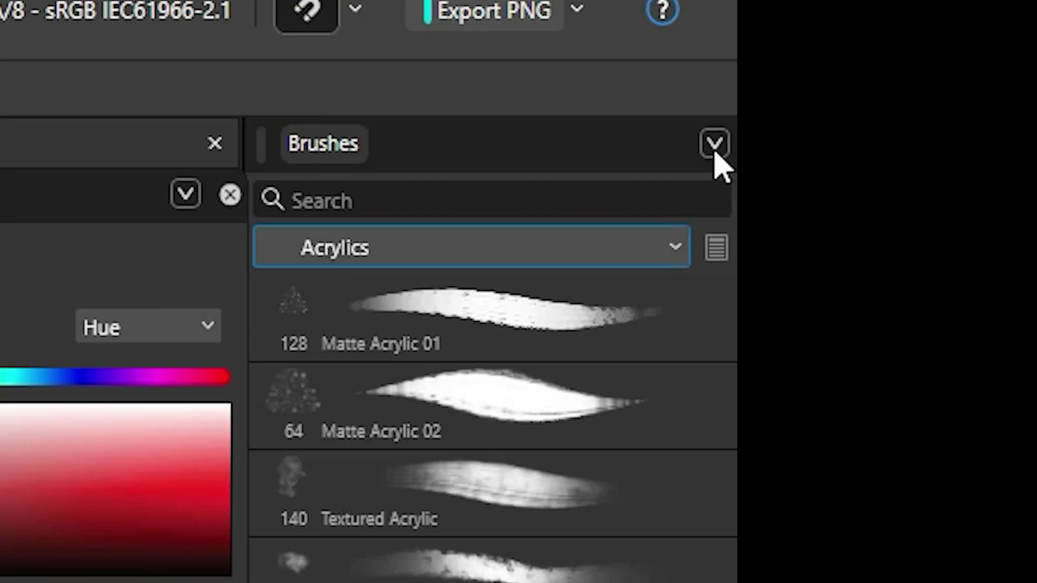
- Look through the Photoshop brushes folder on the Desktop for Affinity brush files to import, without importing any
{"action": "left_click", "coordinate": [715, 145]}
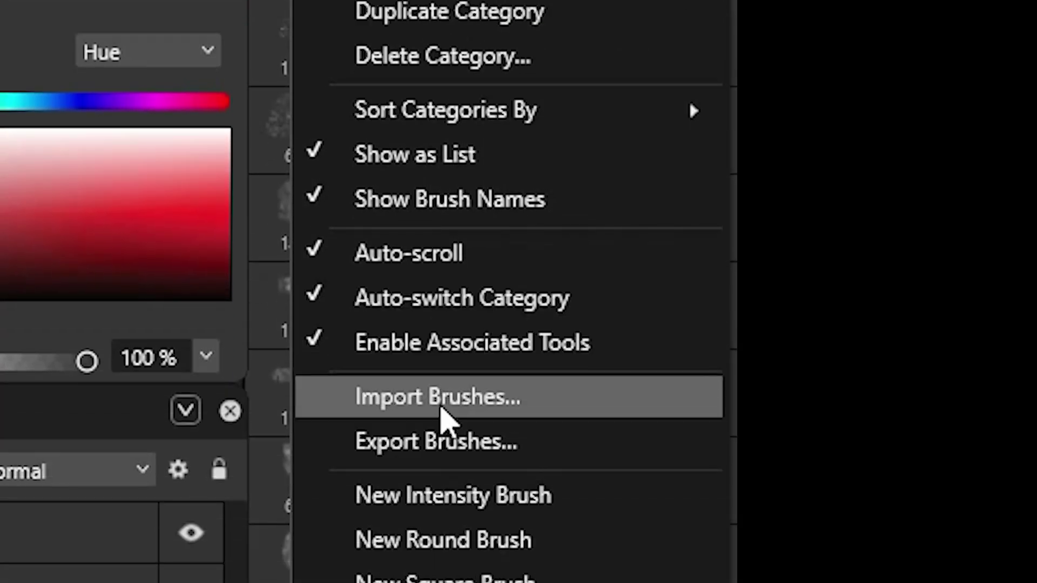
{"action": "left_click", "coordinate": [442, 419]}
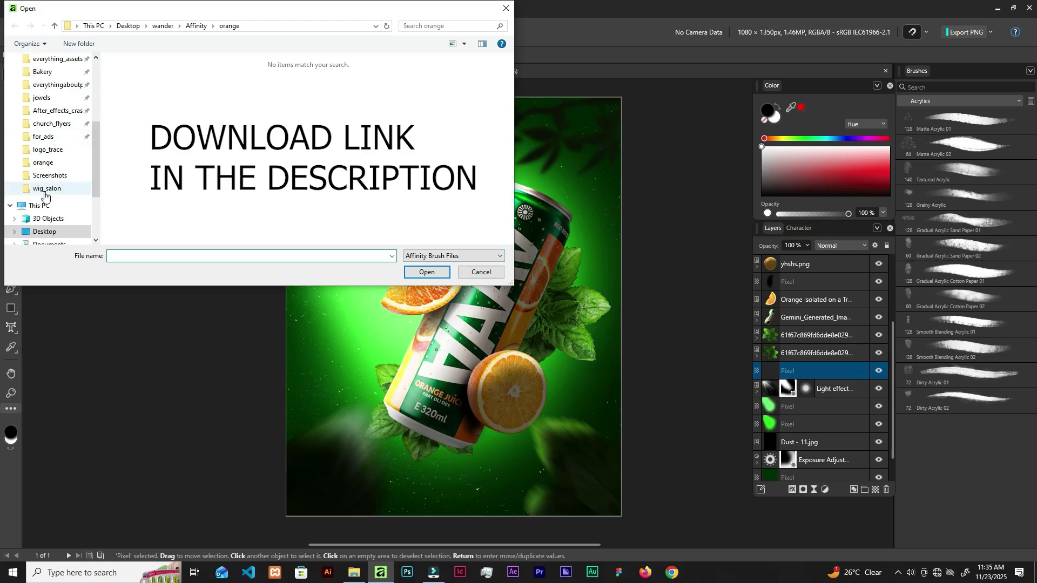
{"action": "scroll", "coordinate": [44, 195], "scroll_direction": "up", "scroll_amount": 5}
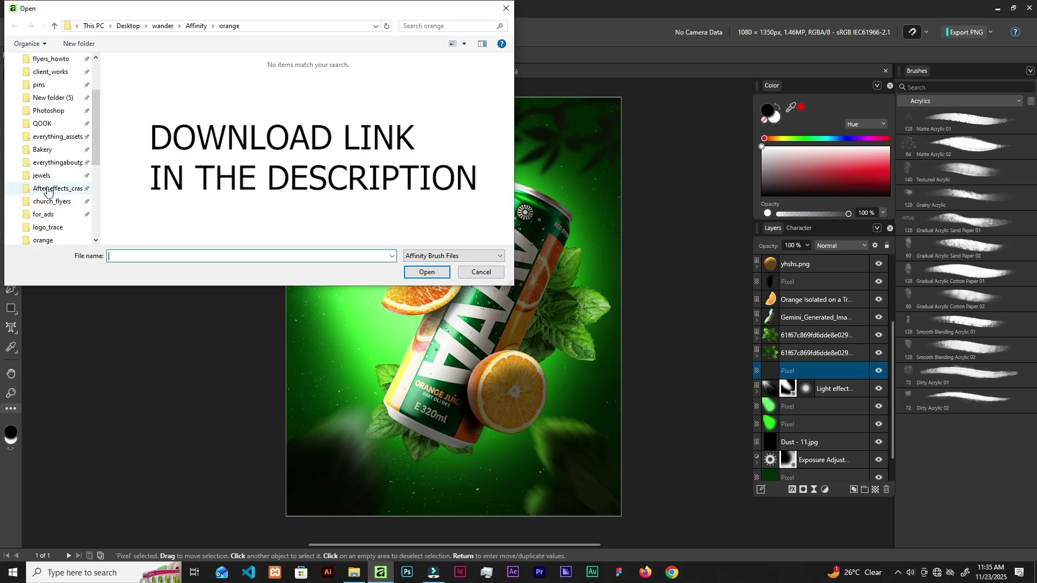
{"action": "scroll", "coordinate": [45, 216], "scroll_direction": "down", "scroll_amount": 5}
{"action": "left_click", "coordinate": [46, 232]}
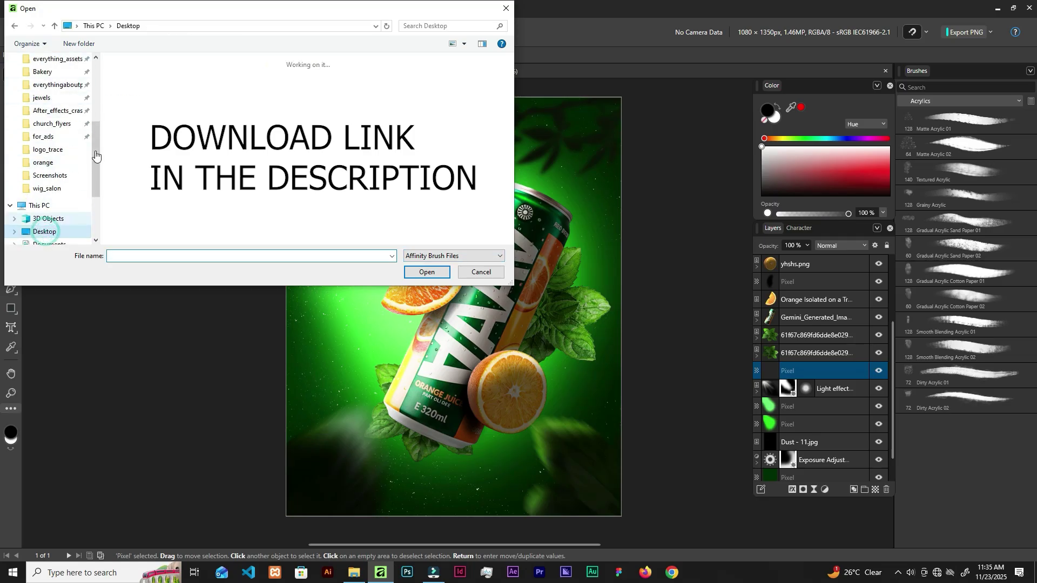
{"action": "scroll", "coordinate": [41, 99], "scroll_direction": "up", "scroll_amount": 2}
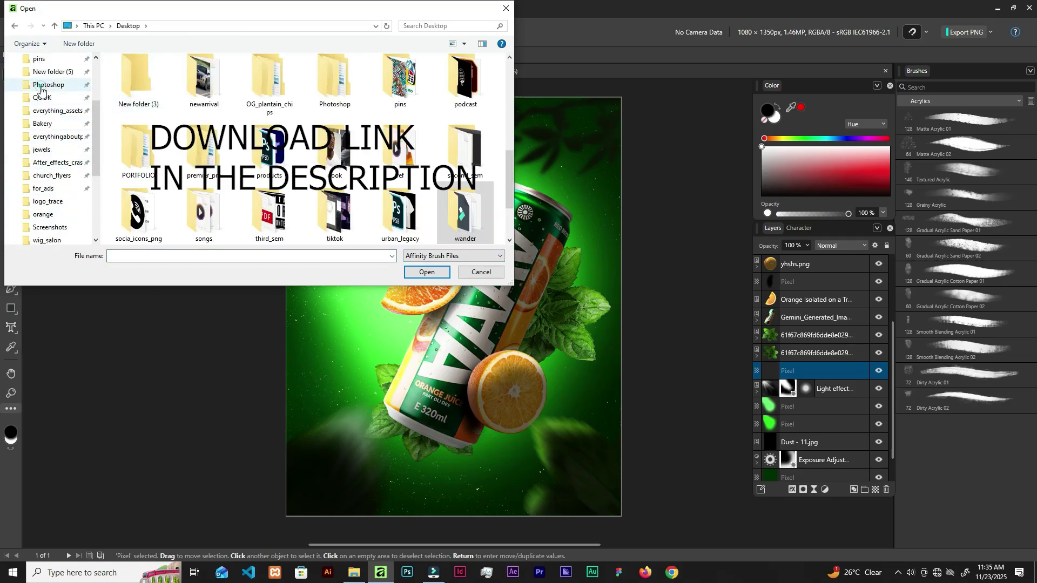
{"action": "left_click", "coordinate": [47, 85]}
{"action": "double_click", "coordinate": [135, 98]}
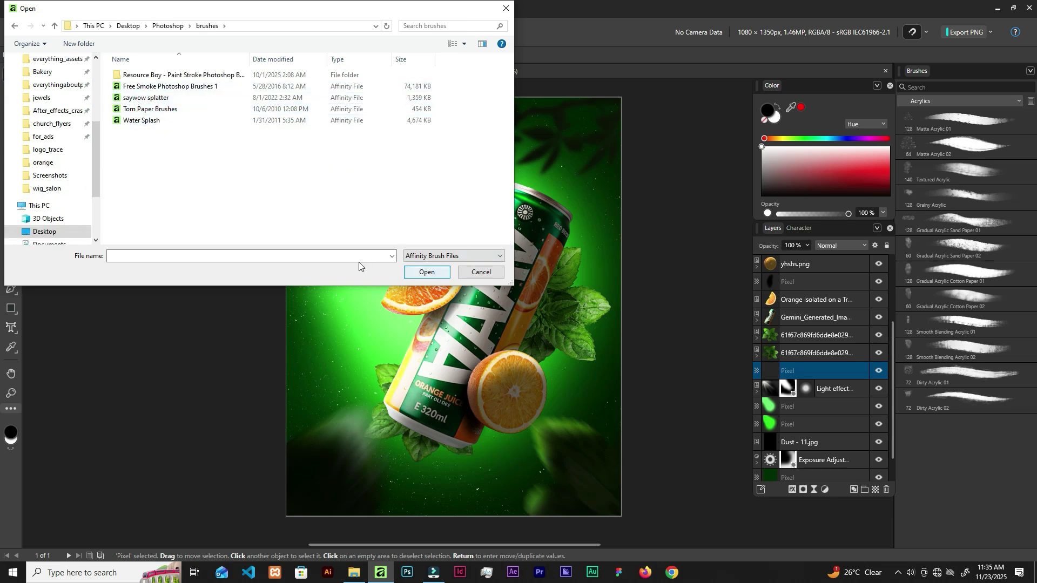
{"action": "left_click", "coordinate": [471, 272]}
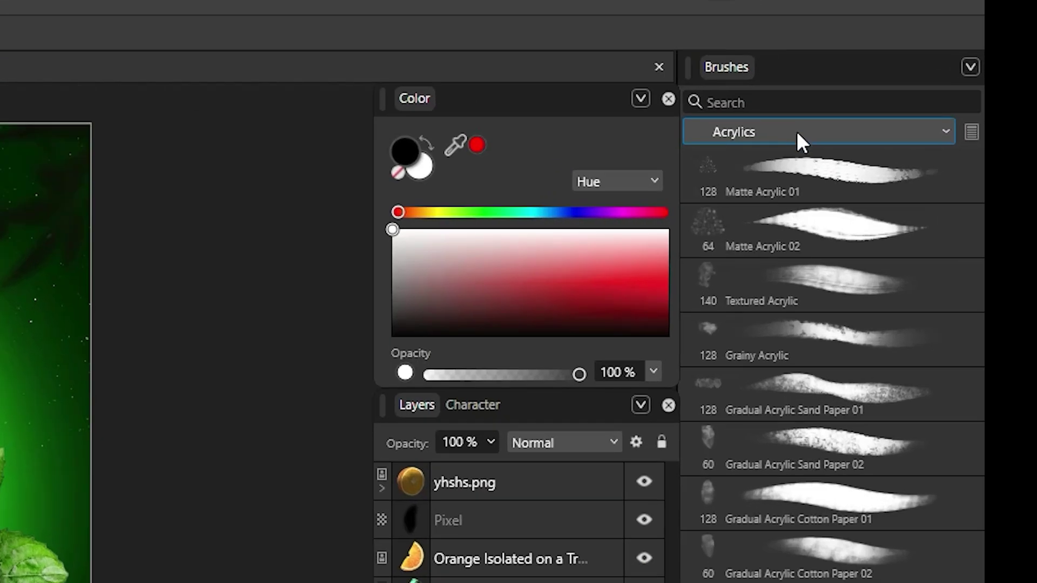
- Choose the 352 px blue-water-splash brush from the Water Splash category and activate the Paint Brush for the new pixel layer
{"action": "left_click", "coordinate": [950, 101]}
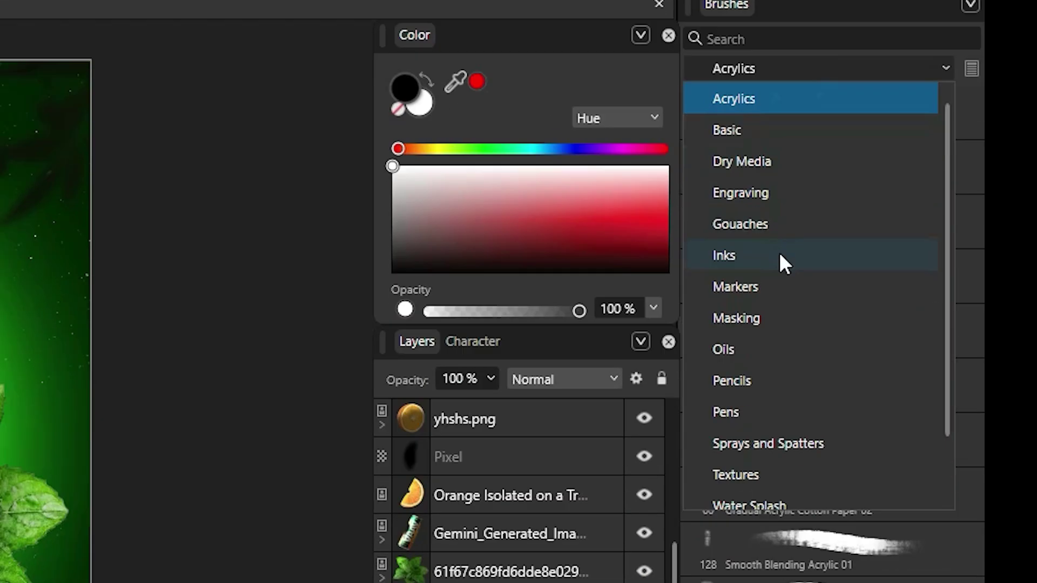
{"action": "scroll", "coordinate": [778, 518], "scroll_direction": "down", "scroll_amount": 2}
{"action": "left_click", "coordinate": [804, 380]}
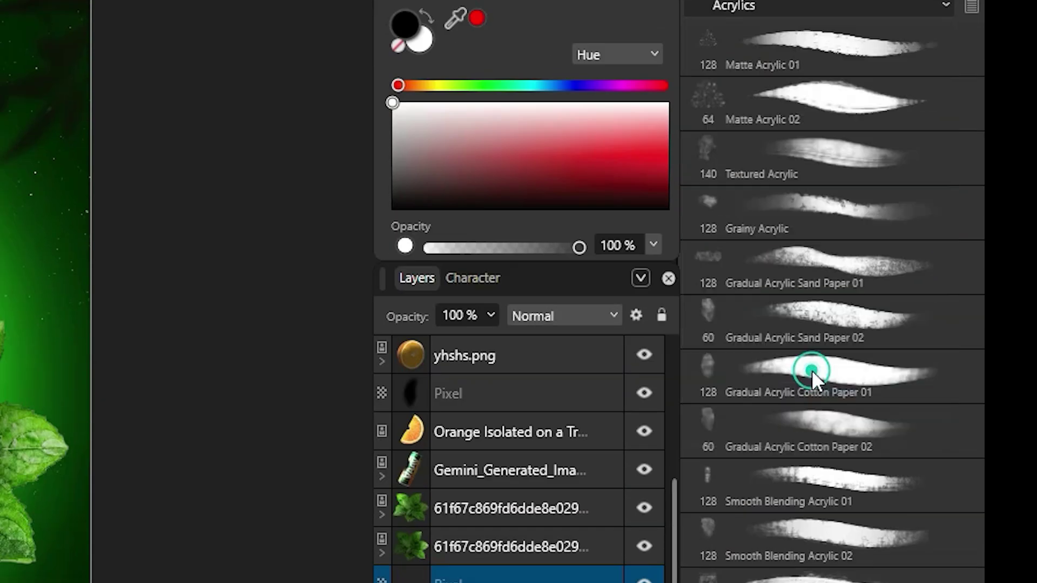
{"action": "left_click", "coordinate": [782, 478]}
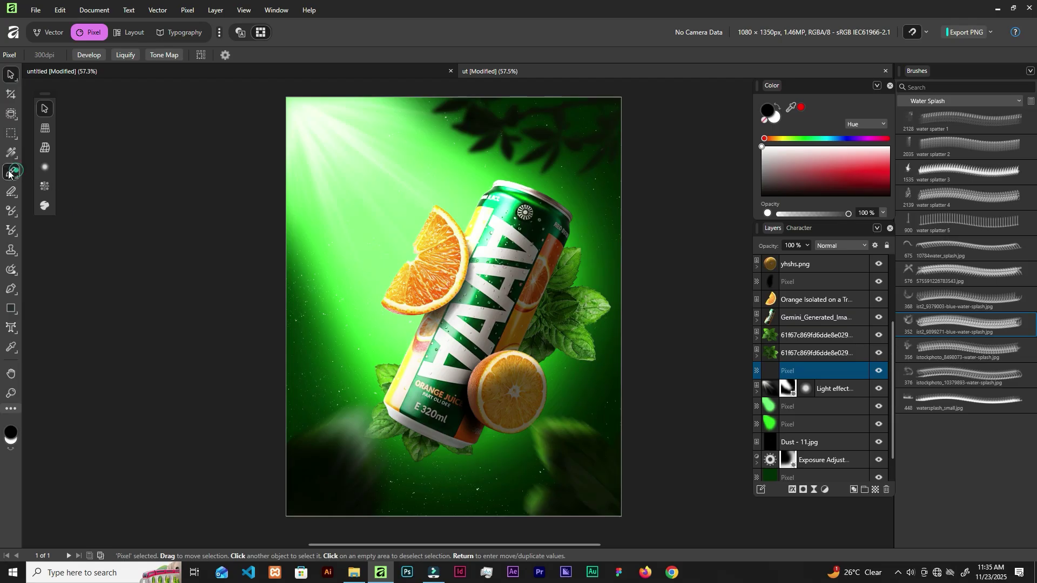
{"action": "left_click", "coordinate": [9, 173]}
{"action": "left_click", "coordinate": [368, 245]}
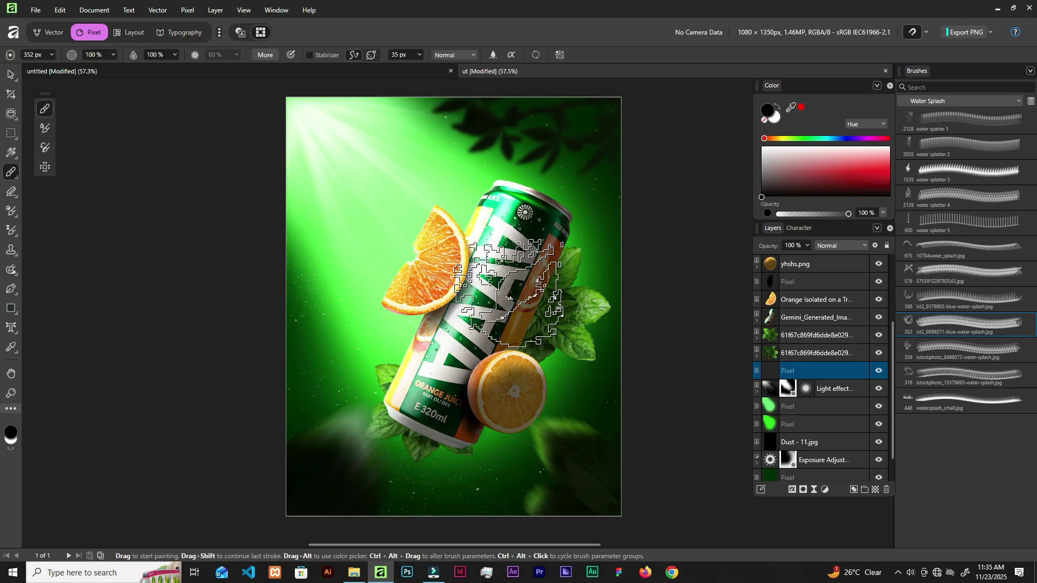
- Undo the last splash stamp and switch the painting colour to white
{"action": "key", "text": "ctrl+z"}
{"action": "left_click", "coordinate": [777, 120]}
- Try single white splash stamps at 352 px in different spots around the can, undoing each one
{"action": "left_click", "coordinate": [578, 199]}
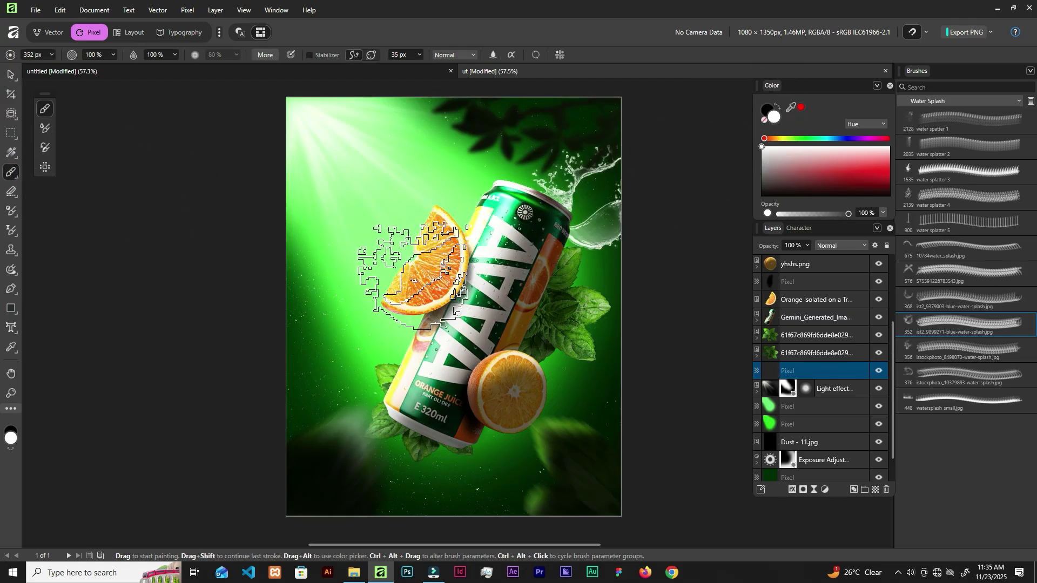
{"action": "key", "text": "ctrl+z"}
{"action": "left_click", "coordinate": [370, 309]}
{"action": "key", "text": "ctrl+z"}
{"action": "left_click", "coordinate": [474, 121]}
{"action": "key", "text": "ctrl+z"}
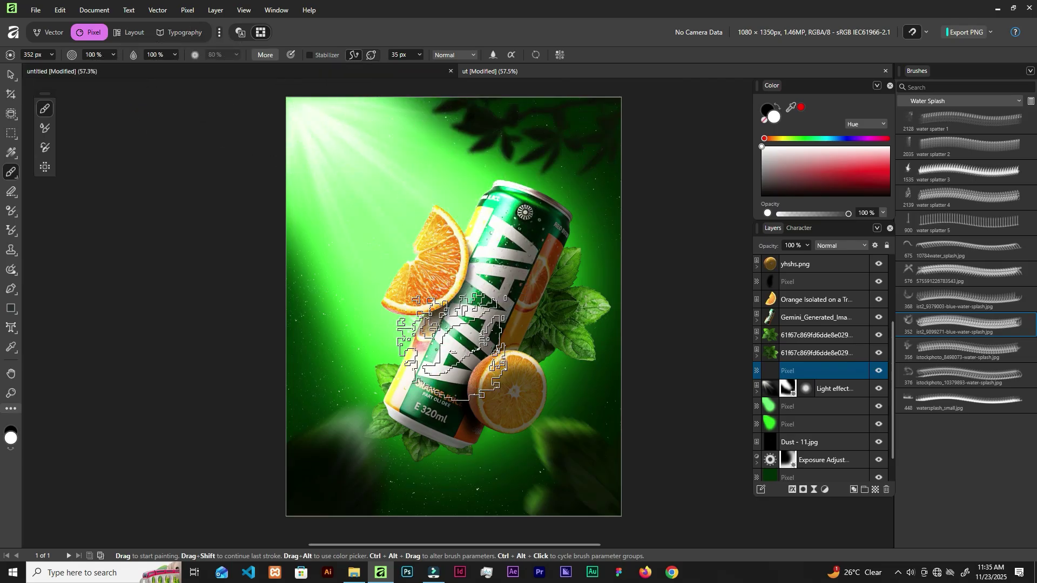
- Enlarge the splash brush to 814 px and stamp a white water splash behind the can
{"action": "key", "text": "bracketright"}
{"action": "key", "text": "bracketright"}
{"action": "key", "text": "bracketright"}
{"action": "key", "text": "bracketright"}
{"action": "key", "text": "bracketright"}
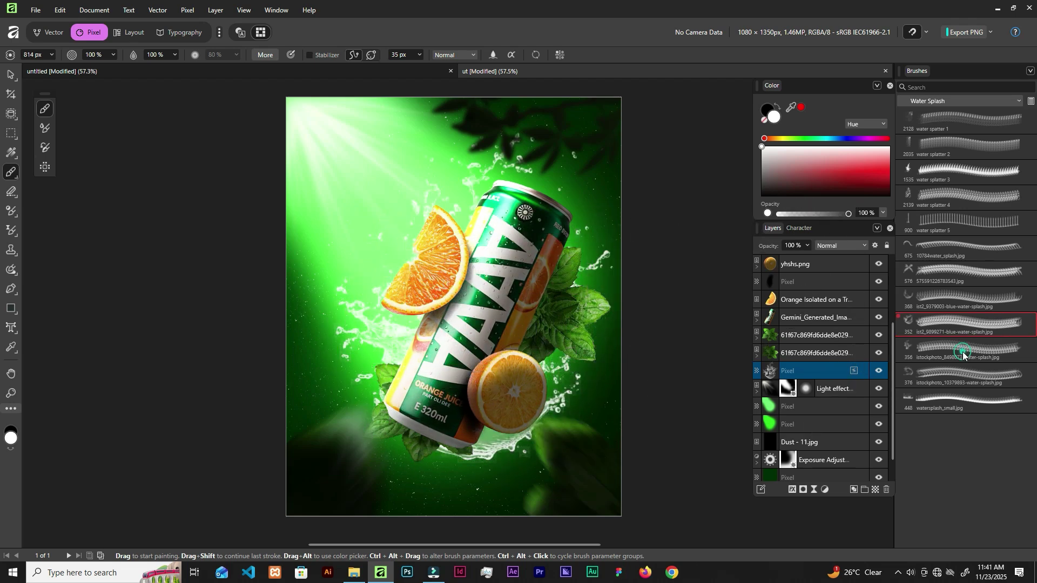
- Choose the 356 px istockphoto_8498073 water-splash brush and add an empty pixel layer at the top of the layer stack
{"action": "left_click", "coordinate": [963, 352]}
{"action": "scroll", "coordinate": [846, 270], "scroll_direction": "up", "scroll_amount": 3}
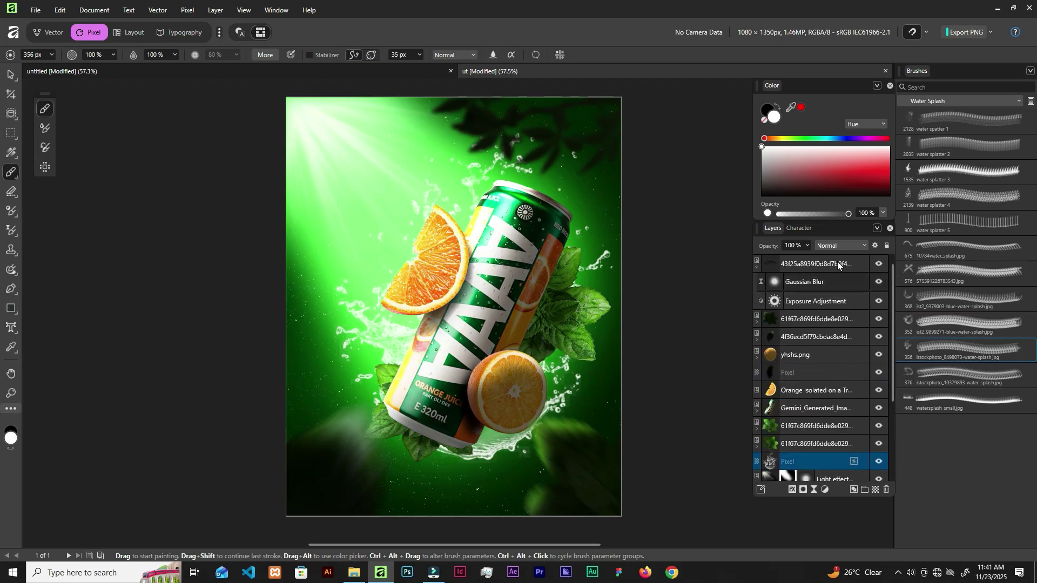
{"action": "left_click", "coordinate": [837, 264]}
{"action": "left_click", "coordinate": [875, 490]}
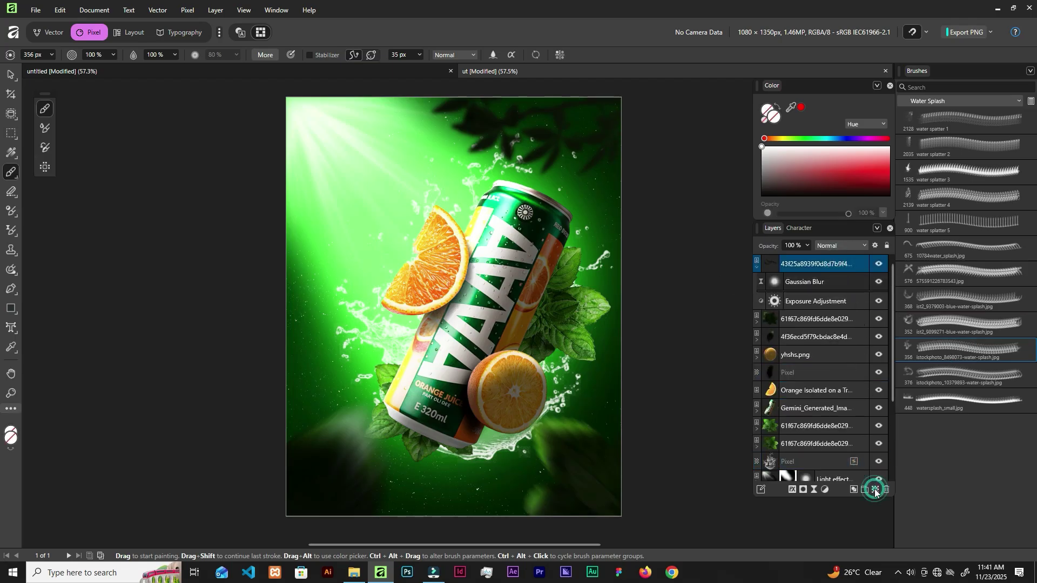
- Resize the splash brush to 609 px and stamp a white splash in front of the can's lower part
{"action": "key", "text": "]"}
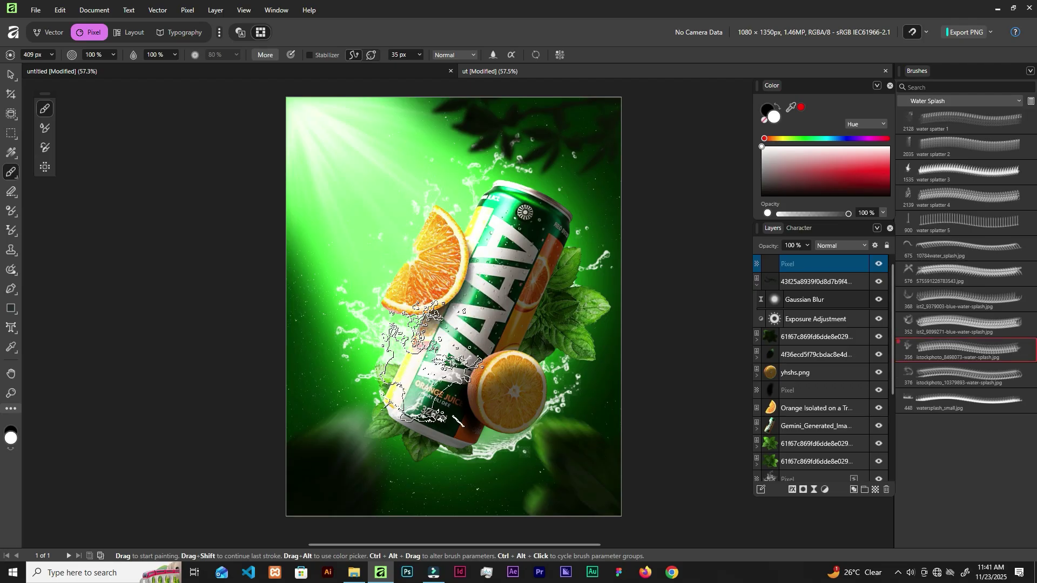
{"action": "key", "text": "bracketright"}
{"action": "key", "text": "bracketright"}
{"action": "key", "text": "bracketright"}
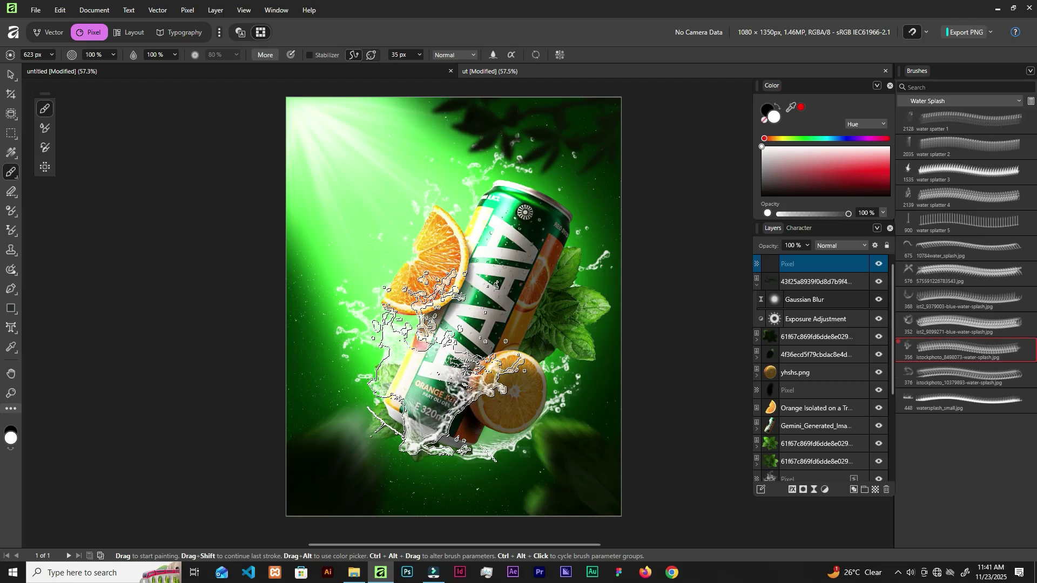
{"action": "key", "text": "bracketright"}
{"action": "key", "text": "bracketleft"}
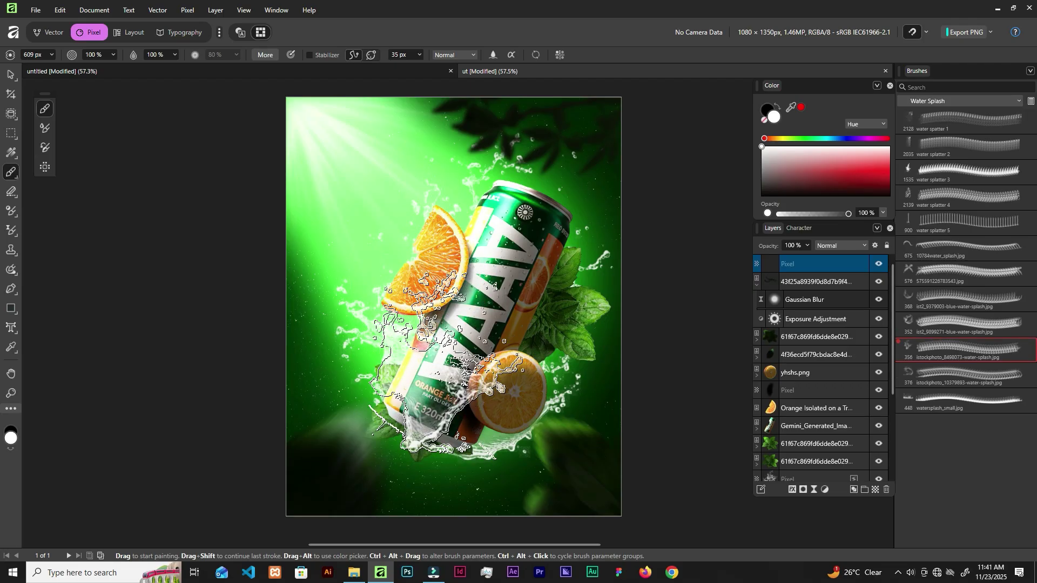
{"action": "left_click", "coordinate": [607, 448]}
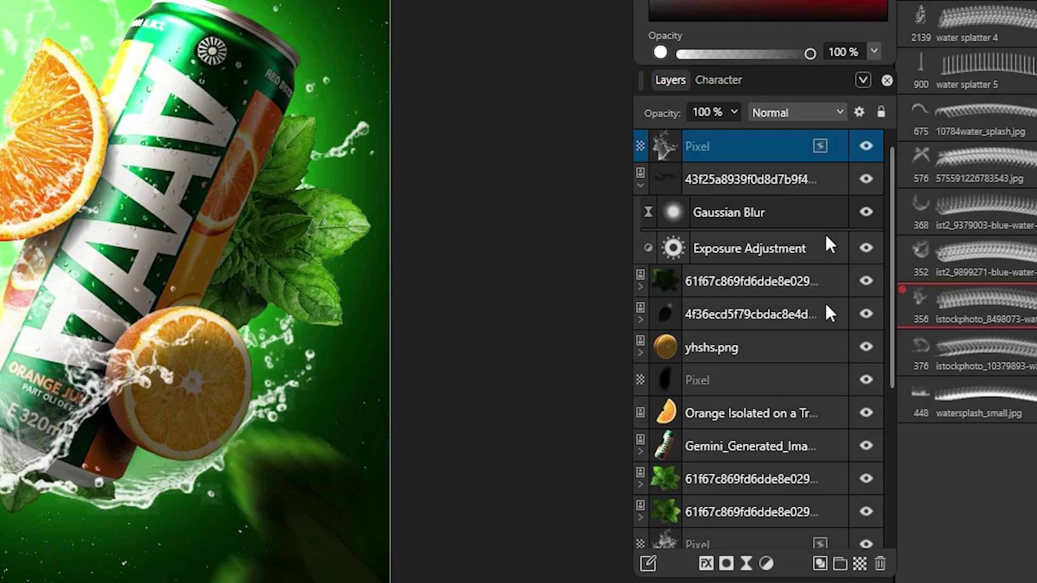
- Add another empty pixel layer above the front splash and set its blend mode to Screen
{"action": "left_click", "coordinate": [860, 563]}
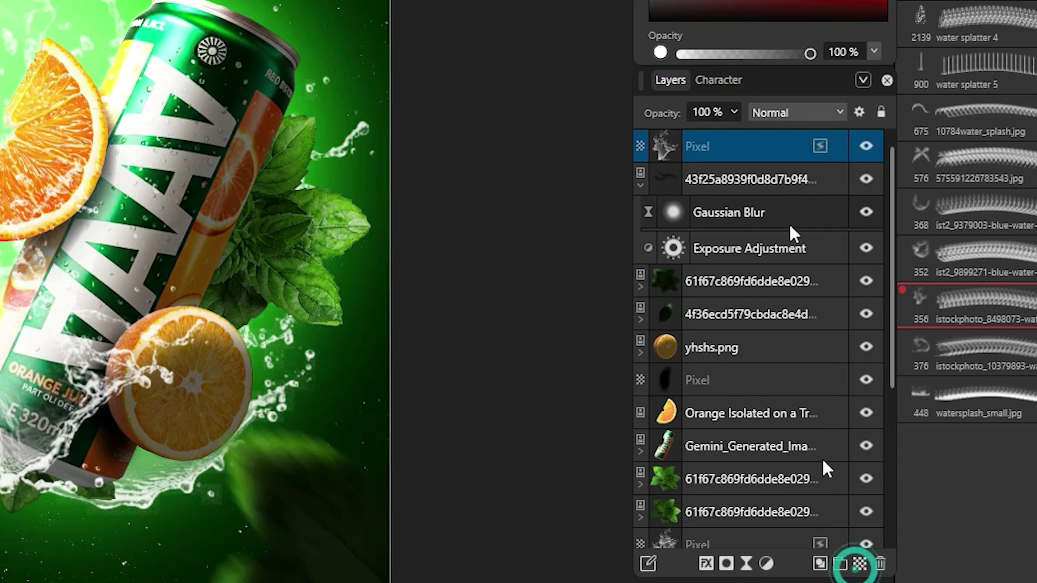
{"action": "left_click", "coordinate": [791, 114]}
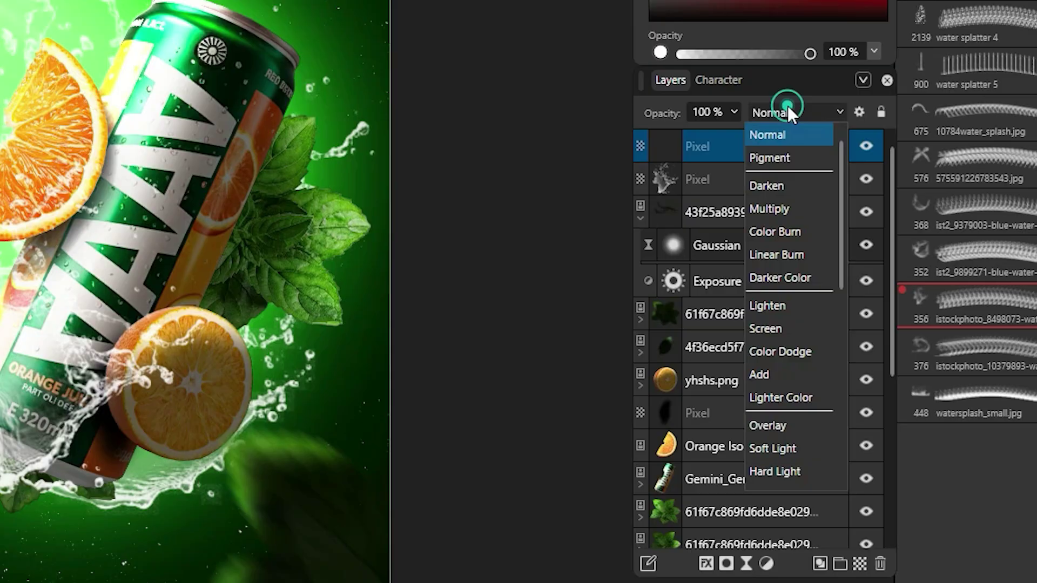
{"action": "left_click", "coordinate": [779, 330]}
- Choose the 512 px Round Light Brush from the Basic brush category
{"action": "left_click", "coordinate": [977, 0]}
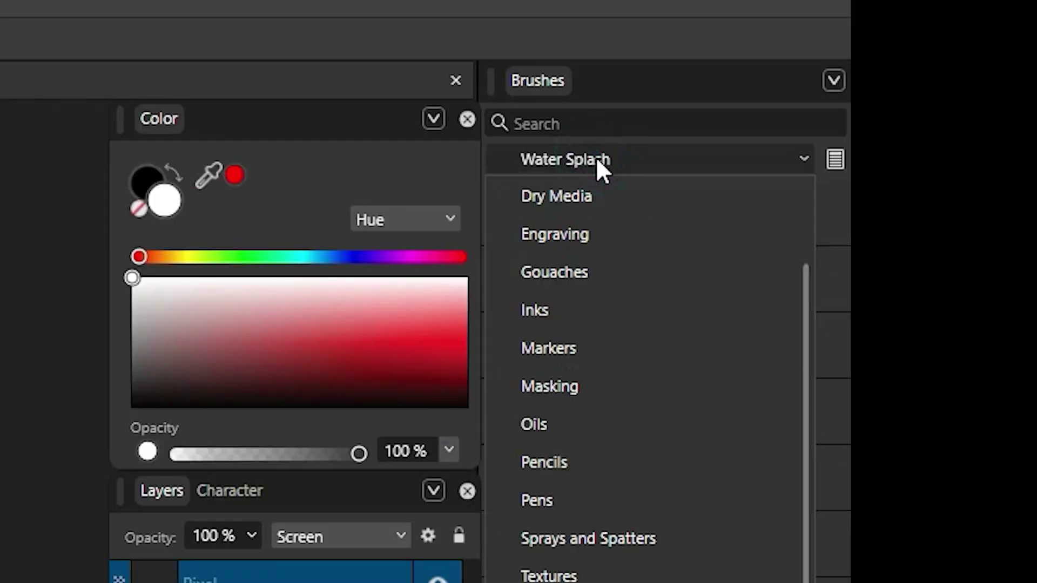
{"action": "scroll", "coordinate": [555, 261], "scroll_direction": "up", "scroll_amount": 1}
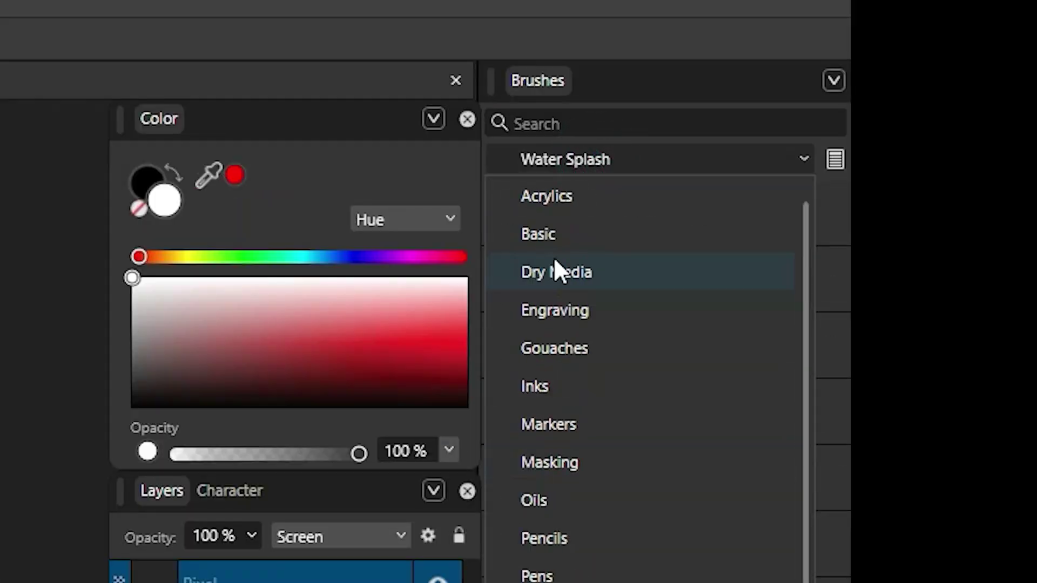
{"action": "left_click", "coordinate": [583, 233]}
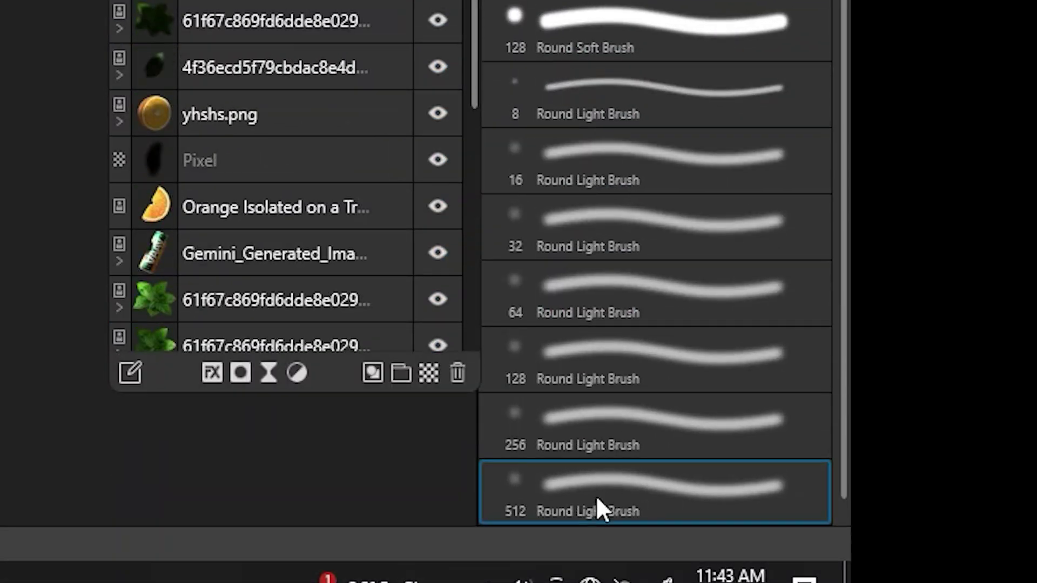
{"action": "left_click", "coordinate": [678, 492]}
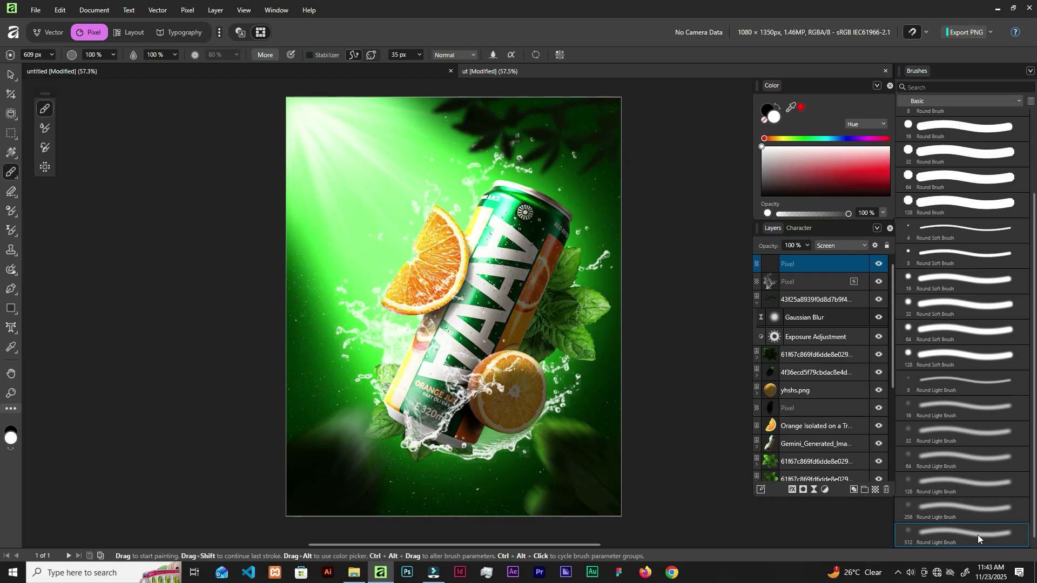
{"action": "left_click", "coordinate": [678, 492]}
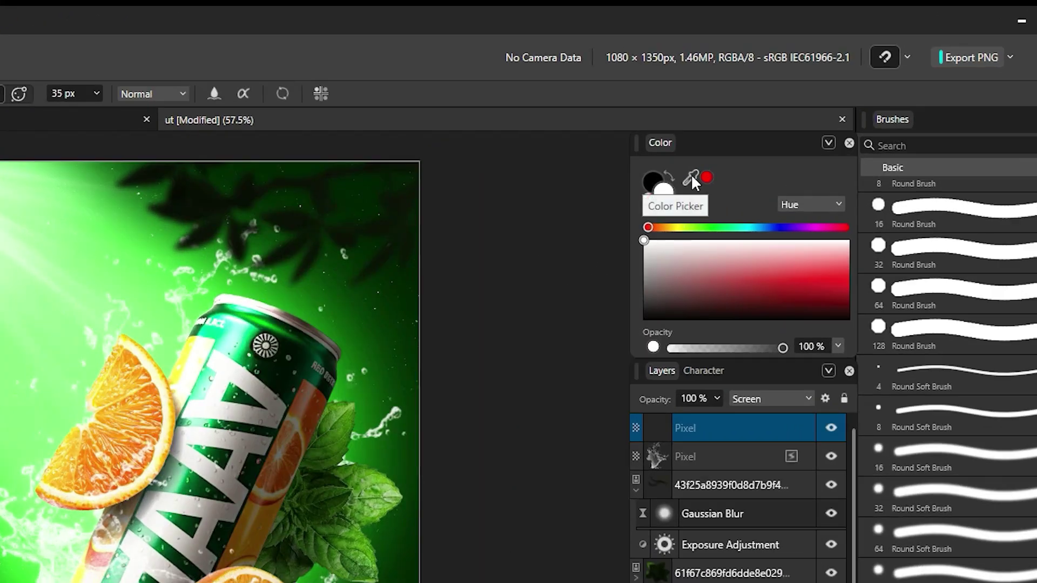
- Paint a glow over the can on the Screen layer with sampled dark green, using a 1362 px brush at 39% flow
{"action": "mouse_move", "coordinate": [691, 174]}
{"action": "left_mouse_down"}
{"action": "mouse_move", "coordinate": [511, 255]}
{"action": "mouse_move", "coordinate": [350, 310]}
{"action": "mouse_move", "coordinate": [343, 301]}
{"action": "left_mouse_up"}
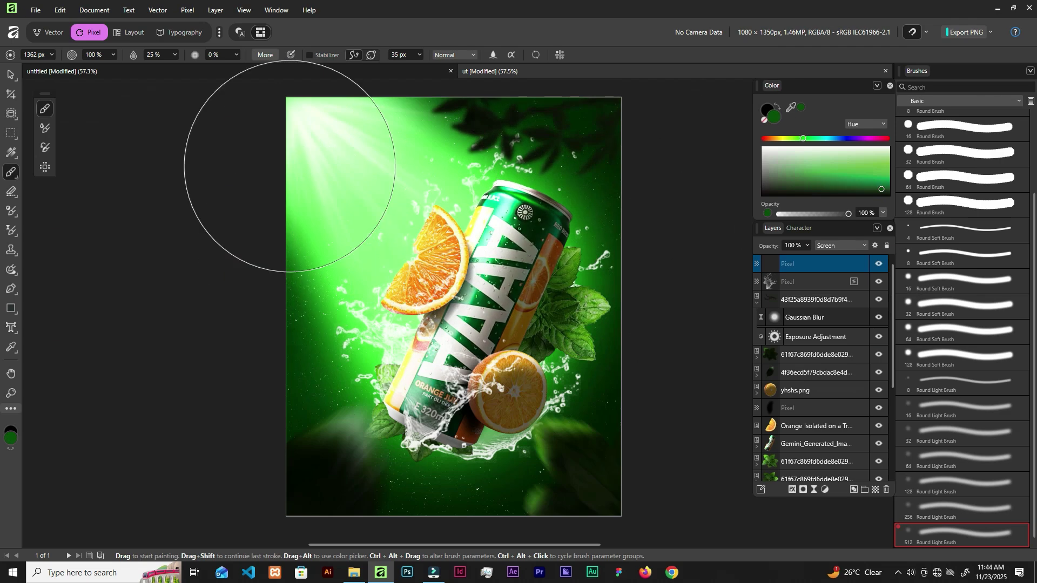
{"action": "left_click", "coordinate": [175, 55]}
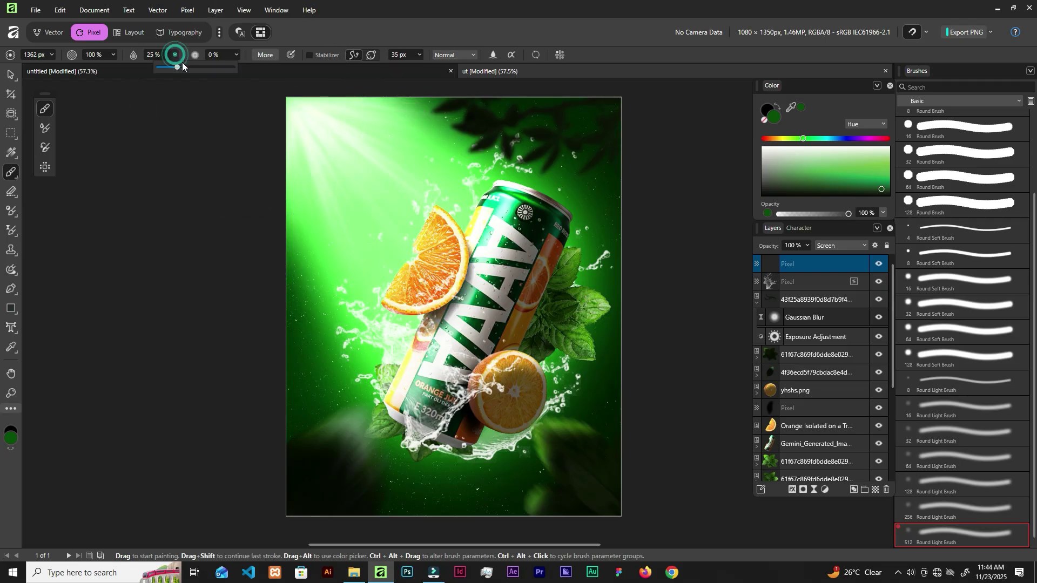
{"action": "left_click", "coordinate": [482, 274]}
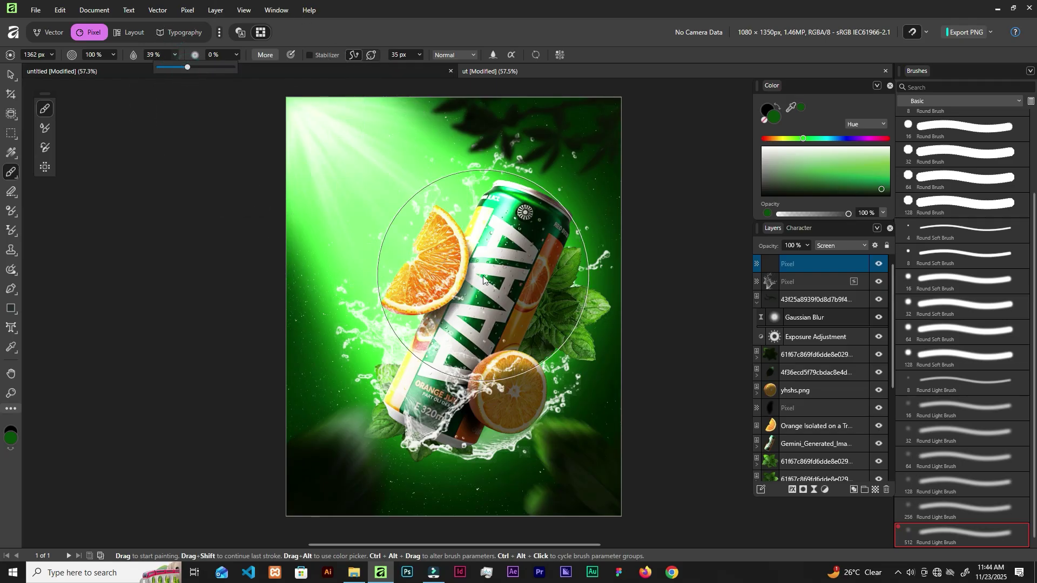
{"action": "left_click", "coordinate": [482, 273]}
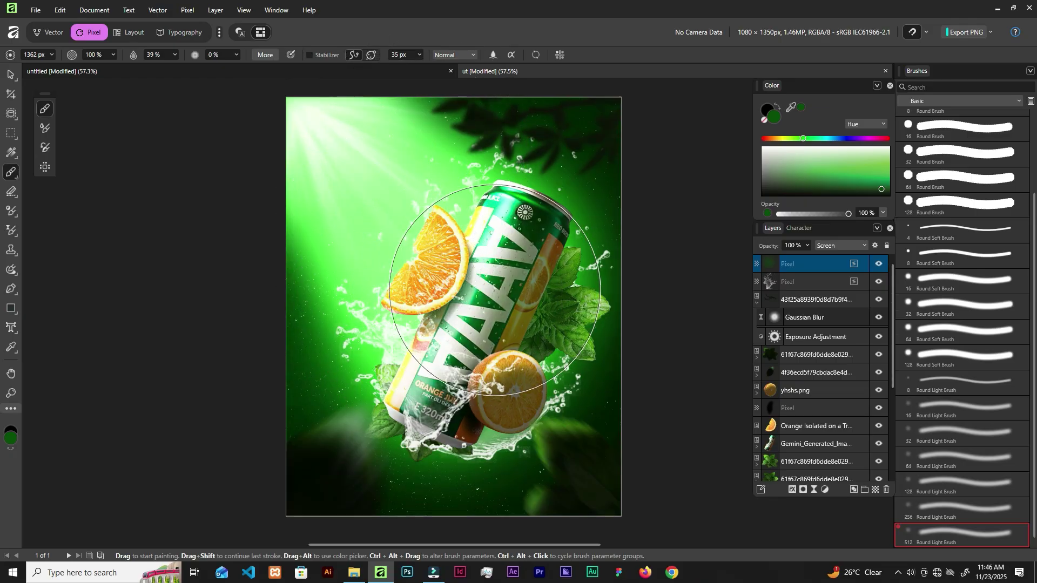
{"action": "left_click", "coordinate": [880, 265]}
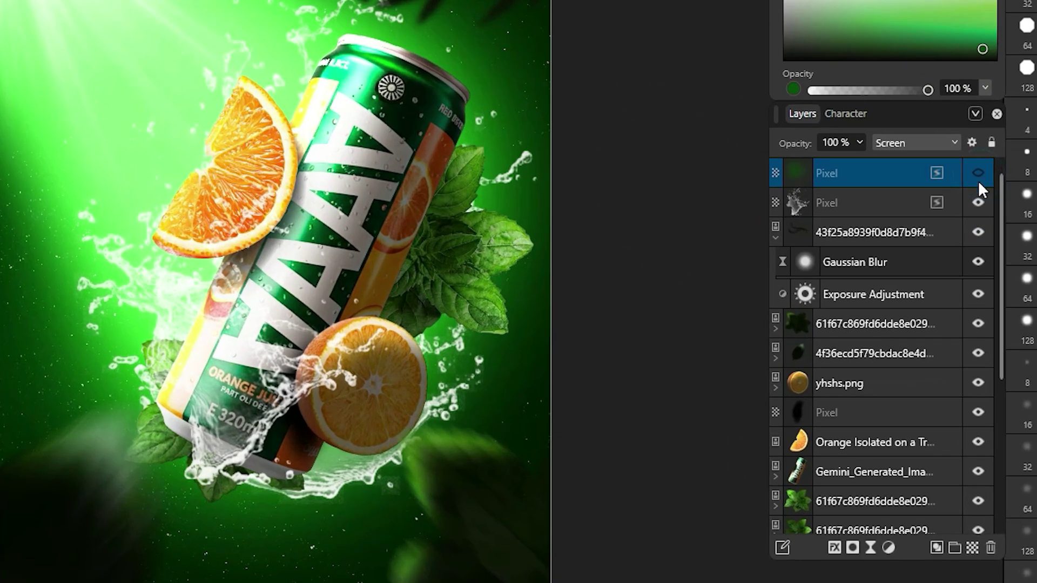
- Select the background Exposure adjustment below the Dust - 11.jpg layer and inspect its settings
{"action": "scroll", "coordinate": [834, 354], "scroll_direction": "down", "scroll_amount": 5}
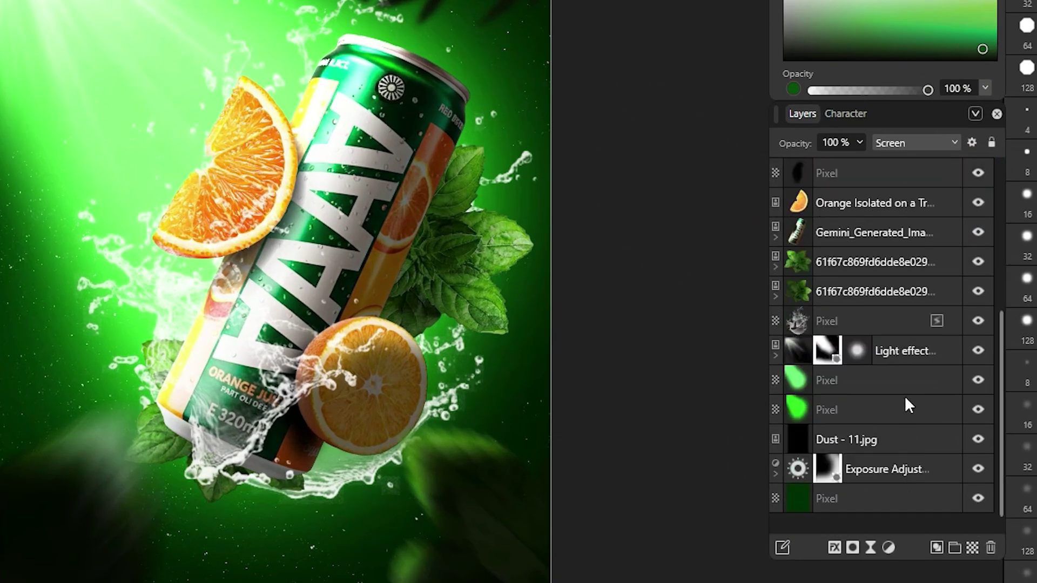
{"action": "left_click", "coordinate": [898, 462]}
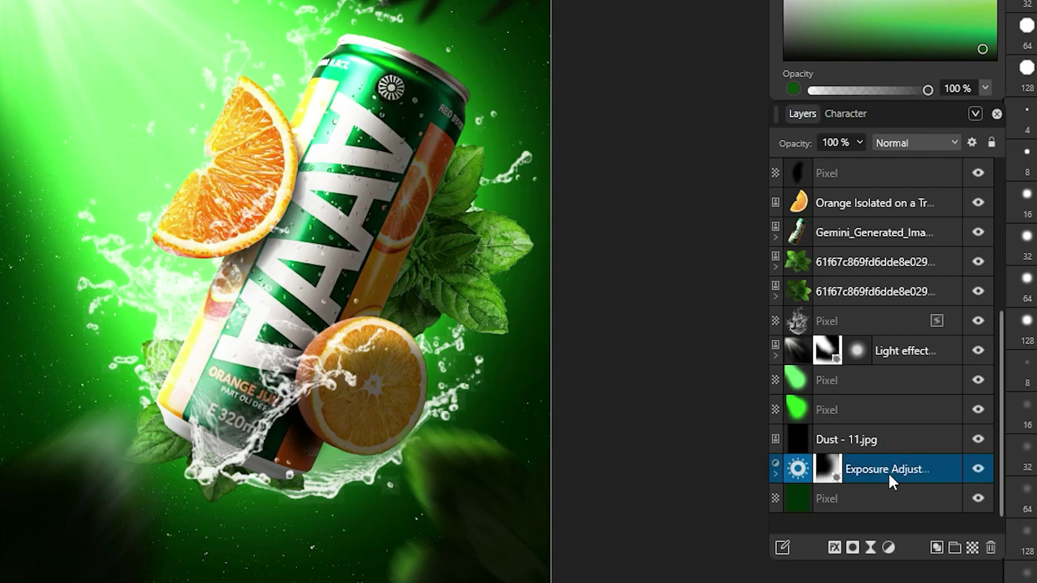
{"action": "double_click", "coordinate": [796, 469]}
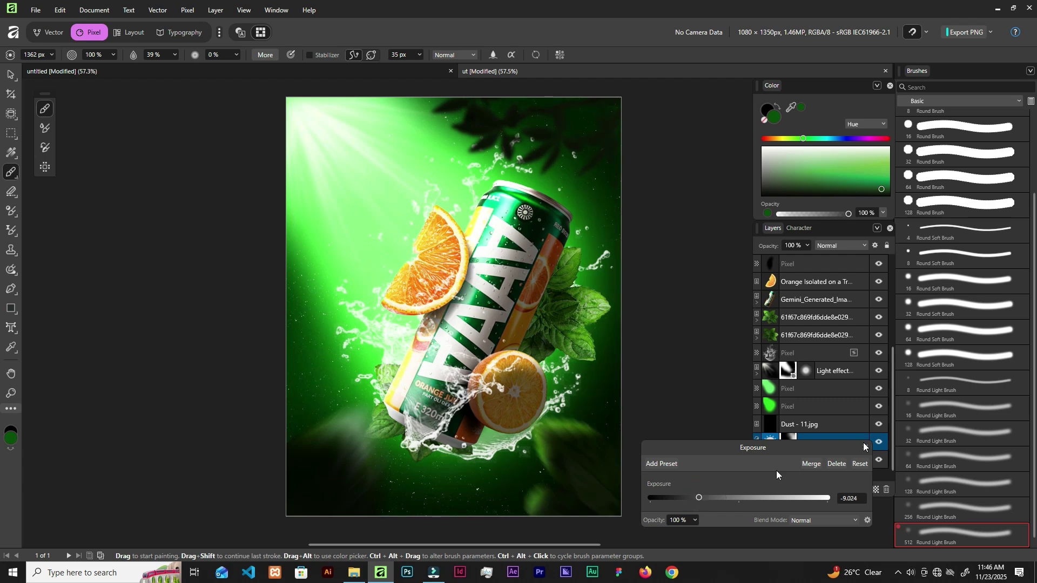
{"action": "left_click", "coordinate": [956, 477]}
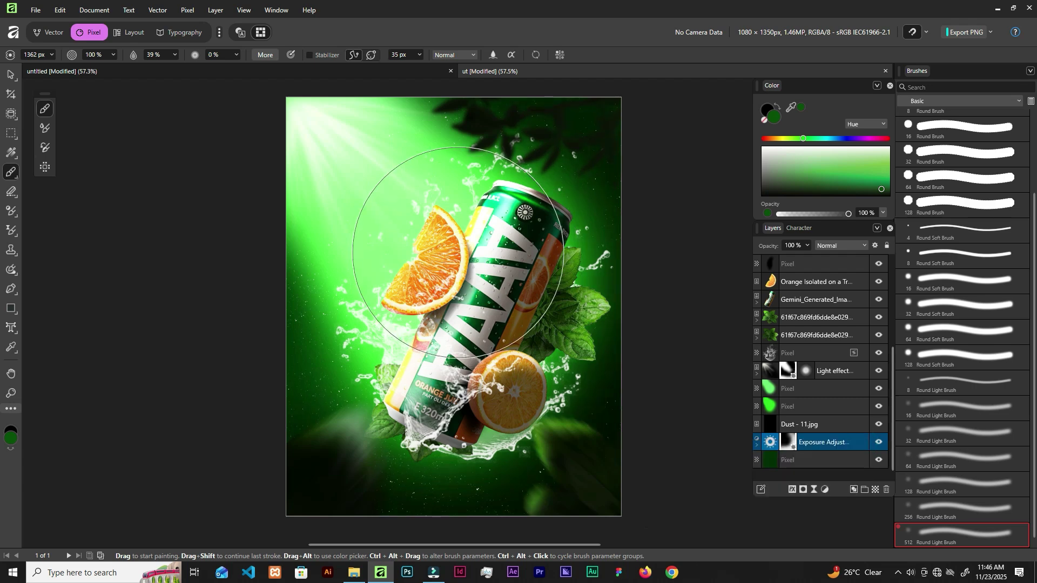